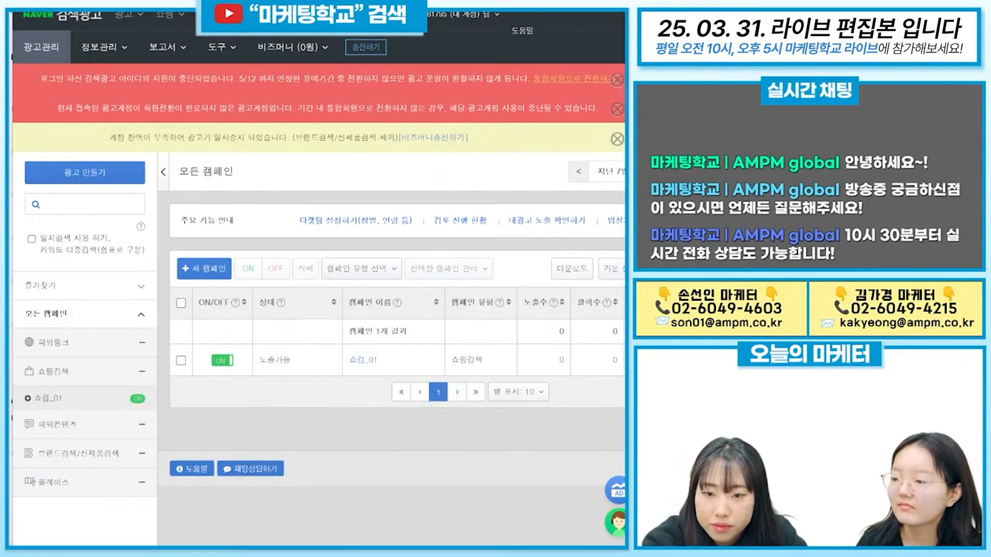
- Dismiss the account conversion warnings and the low-balance notice above the campaign list
click(617, 80)
click(617, 80)
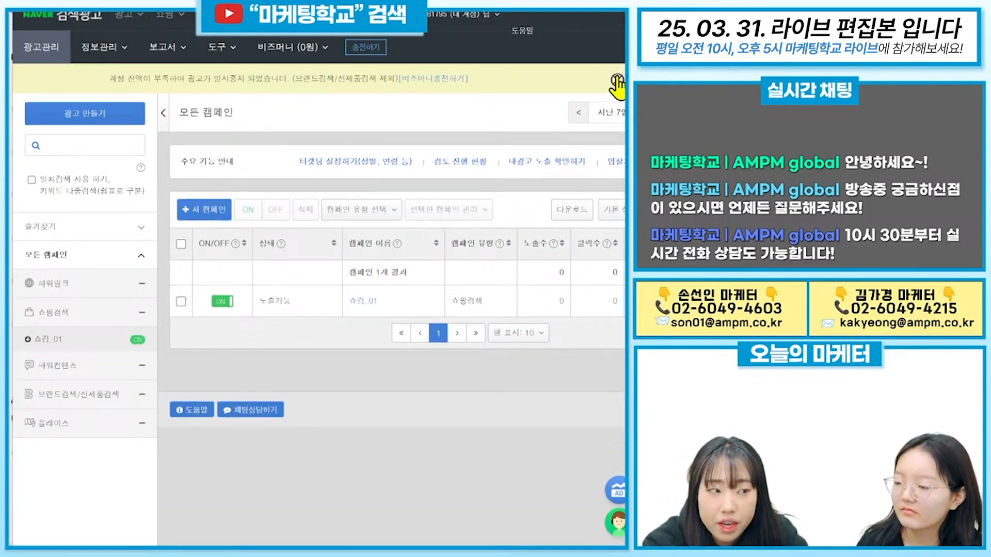
click(617, 80)
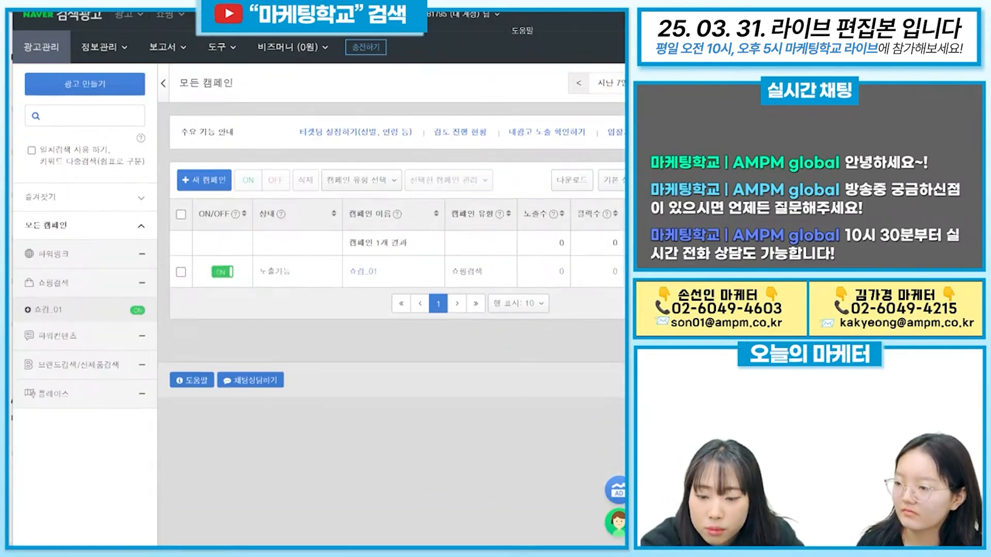
mouse_move(165, 548)
mouse_down()
mouse_move(398, 548)
mouse_move(164, 542)
mouse_up()
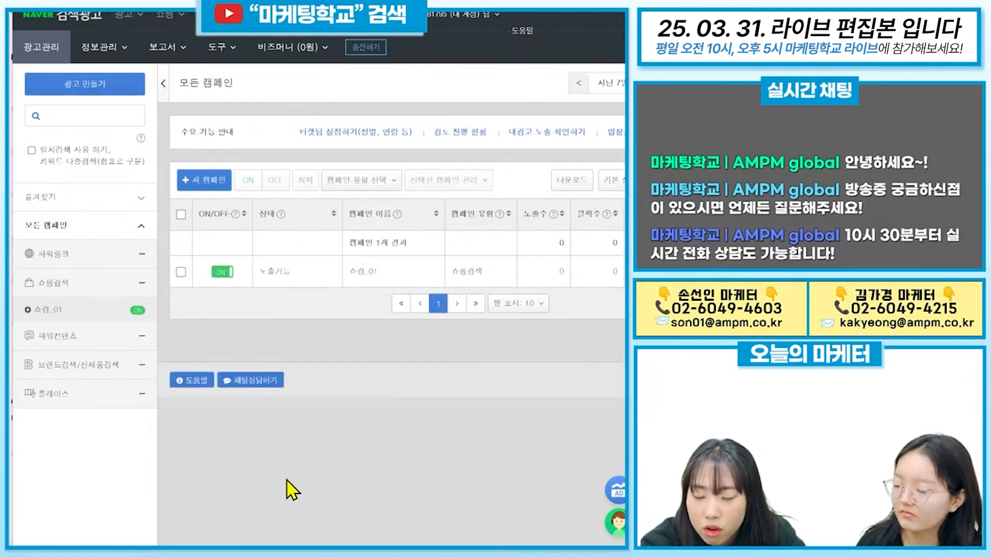
- Start a new campaign of the 파워링크 type and name it "(AMPM) 파워링크"
click(209, 188)
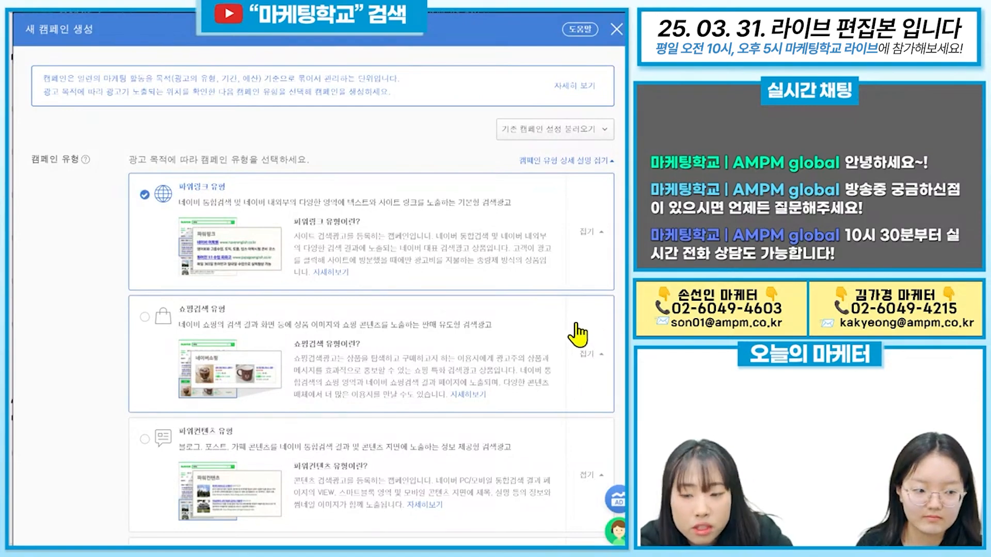
scroll(422, 215, down, 8)
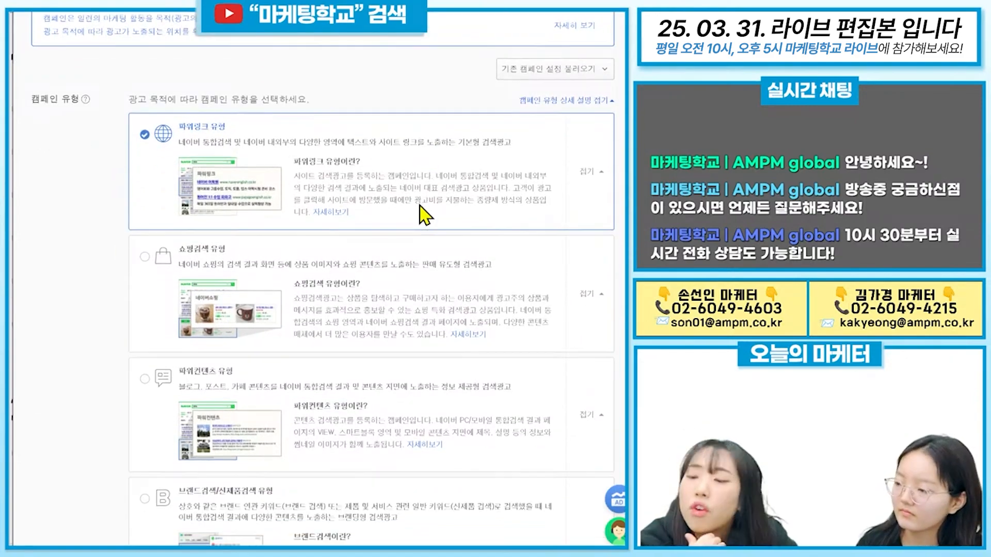
scroll(367, 419, down, 3)
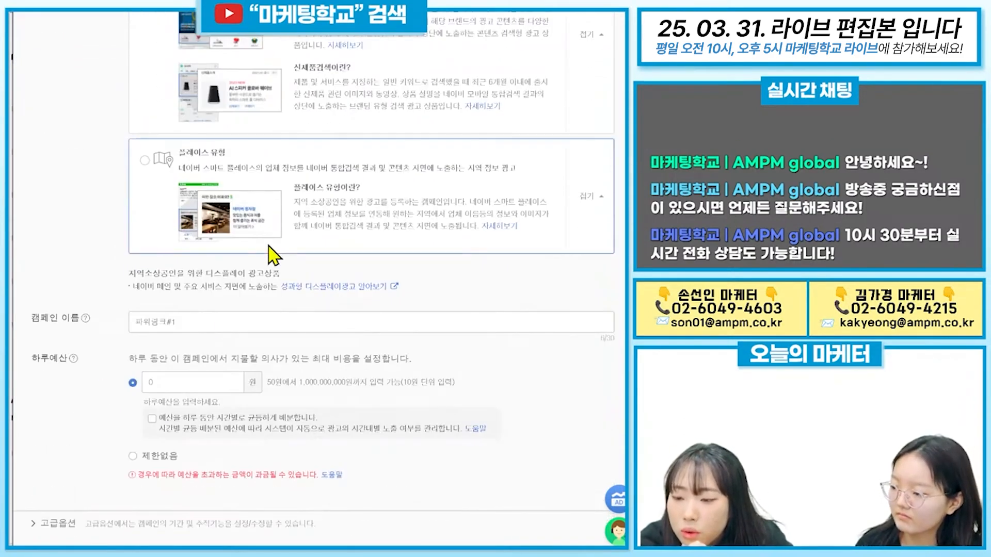
drag(177, 324, 134, 324)
text(()
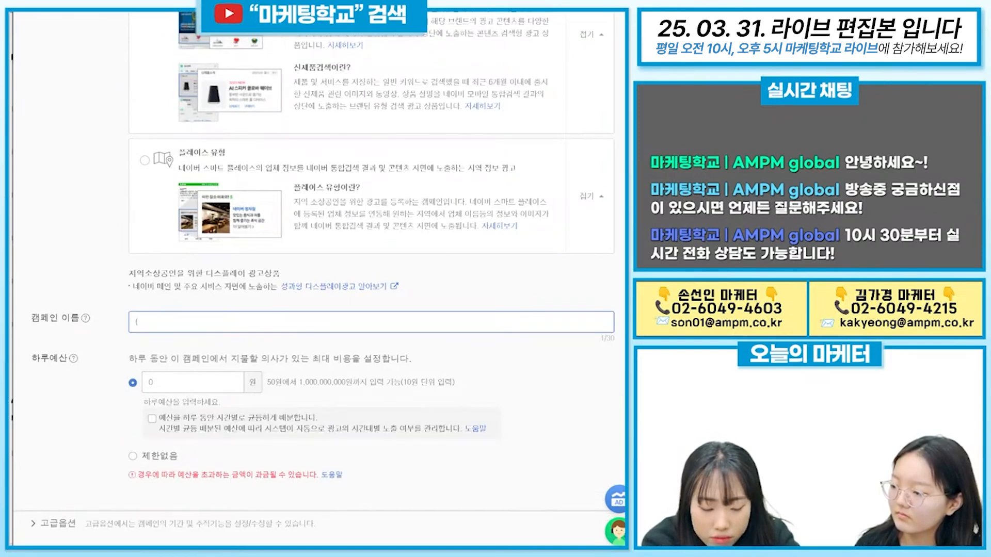
text(AMPM) vkdn)
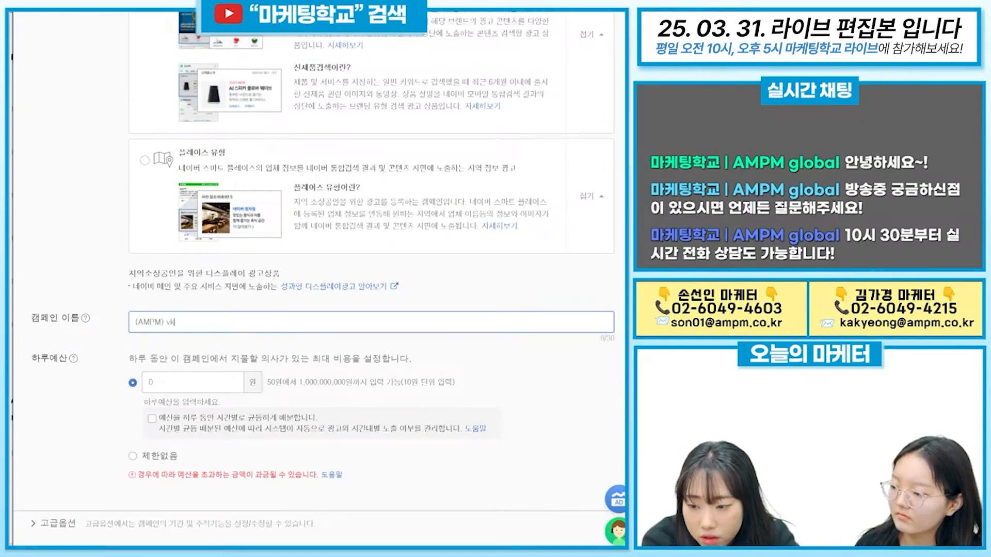
key(BackSpace)
key(BackSpace)
key(BackSpace)
key(BackSpace)
text(파워)
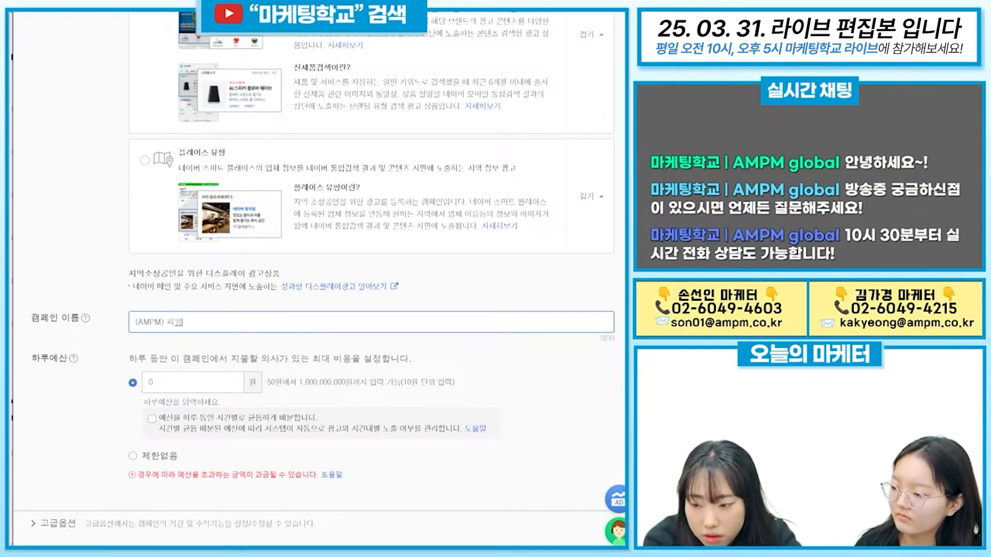
text(링크)
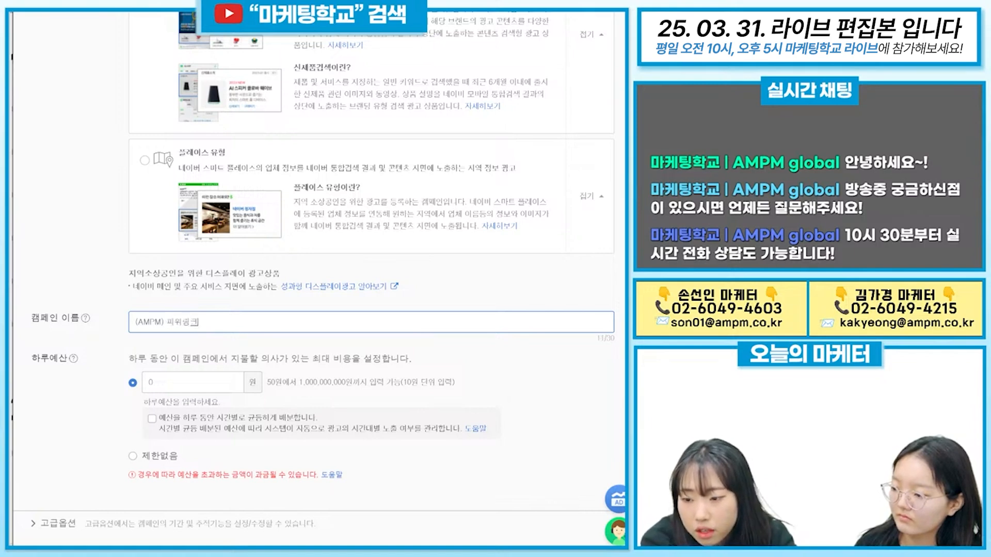
click(203, 339)
- Set the campaign's daily budget to 100,000 won
scroll(150, 382, down, 1)
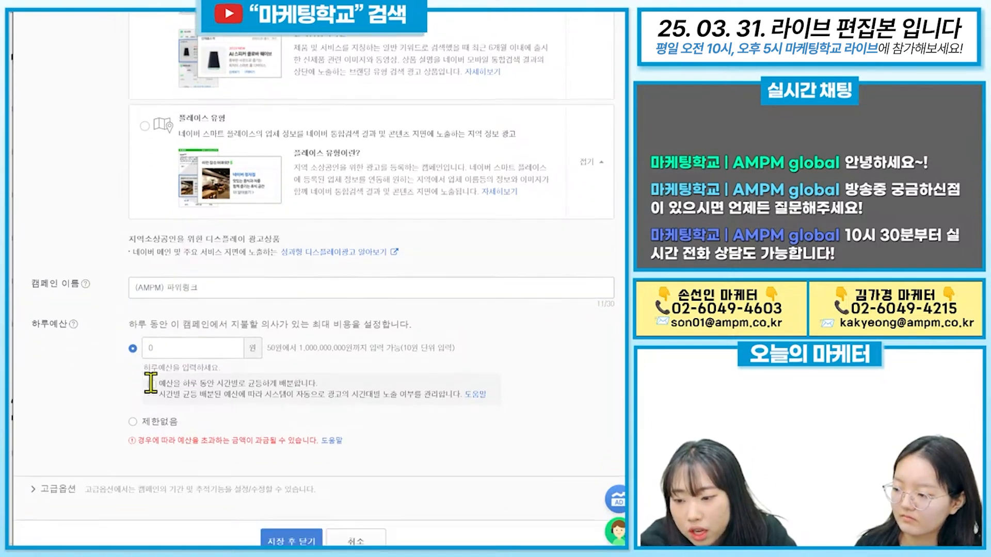
scroll(150, 383, down, 1)
click(186, 334)
text(10)
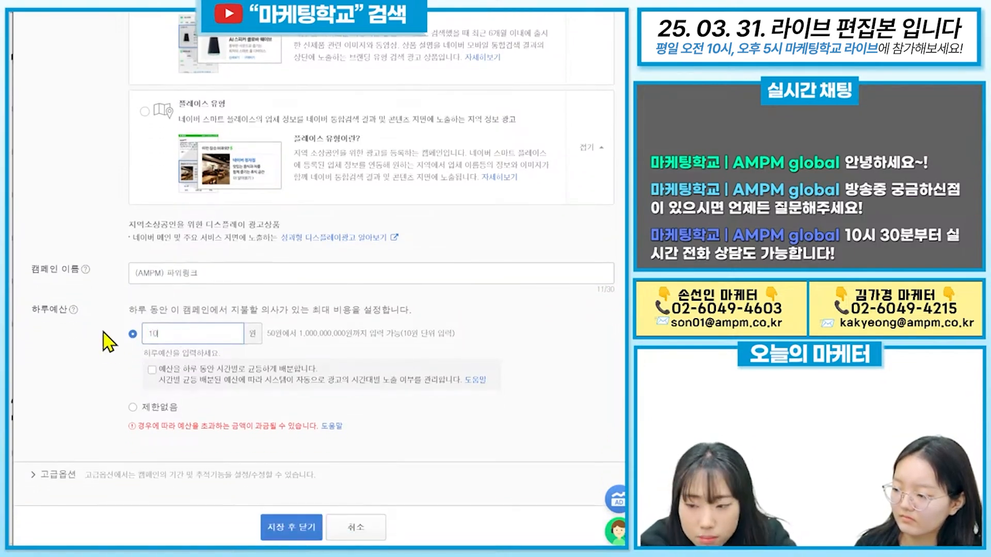
text(0,000)
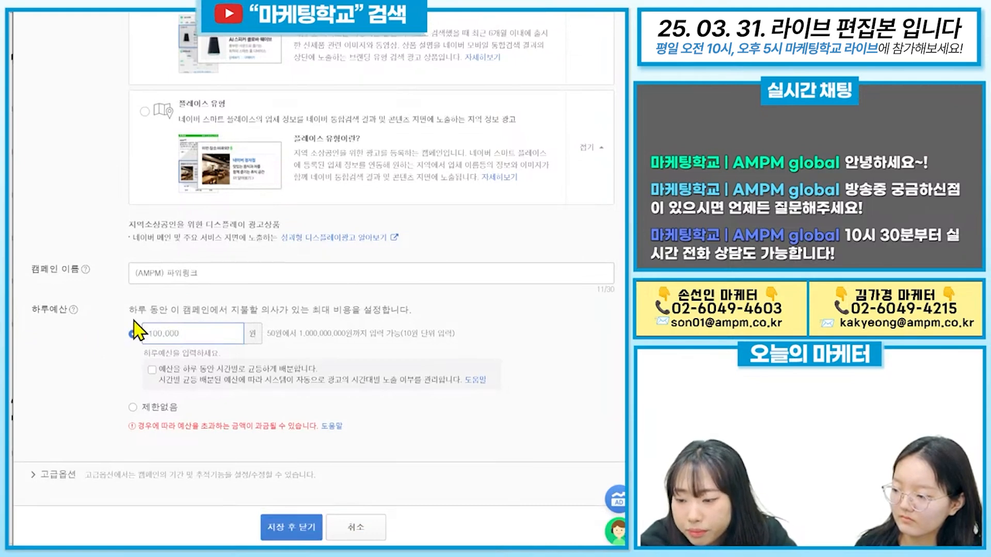
click(95, 406)
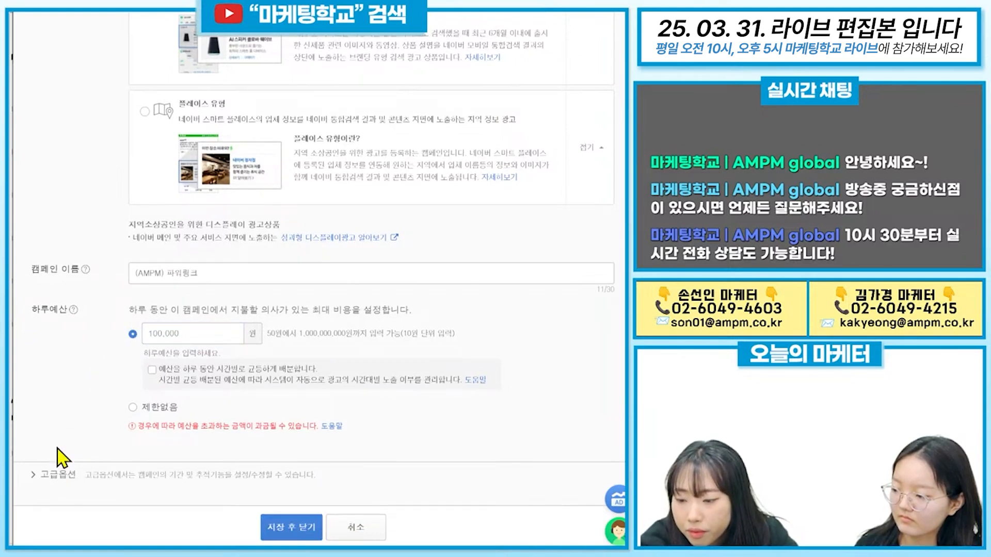
- Enable automatic tracking URL parameters (자동 추적URL 파라미터) in the campaign's advanced options and save the campaign
click(52, 475)
scroll(155, 361, down, 5)
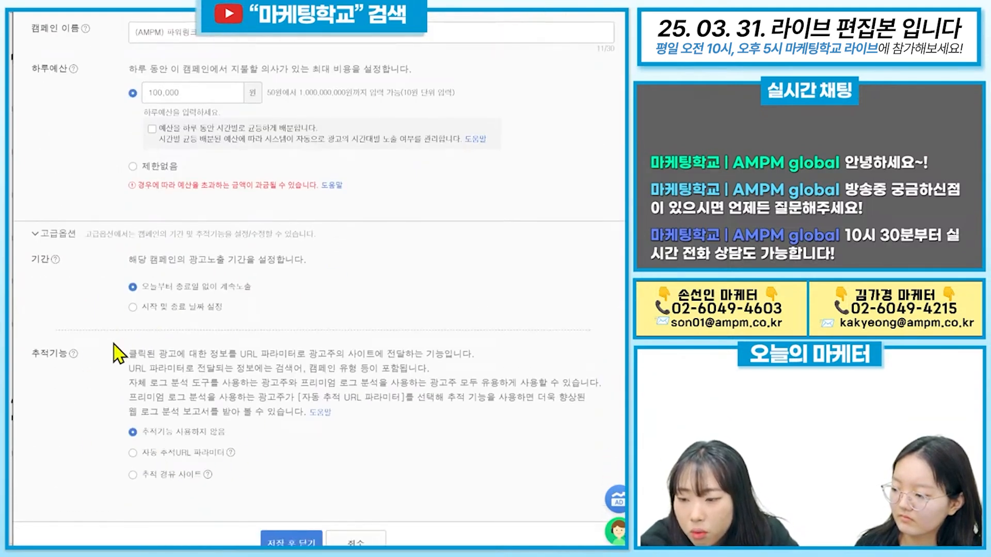
click(133, 453)
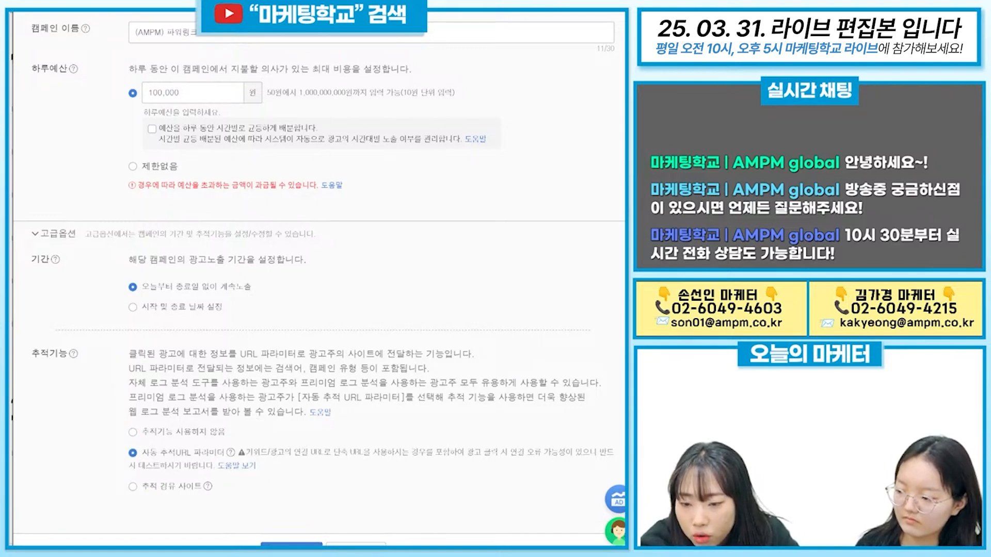
click(292, 544)
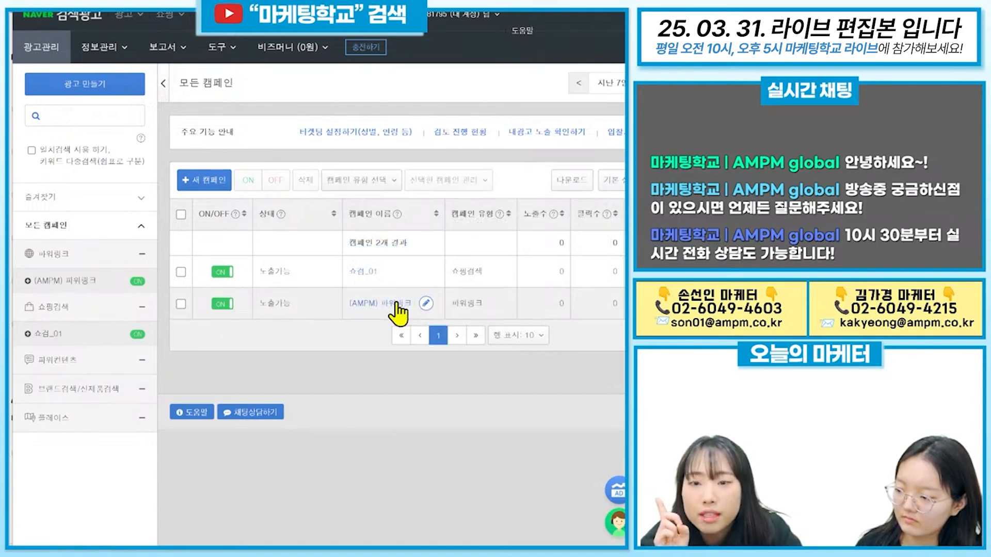
- Open the (AMPM) 파워링크 campaign and start creating a new ad group in it
click(396, 306)
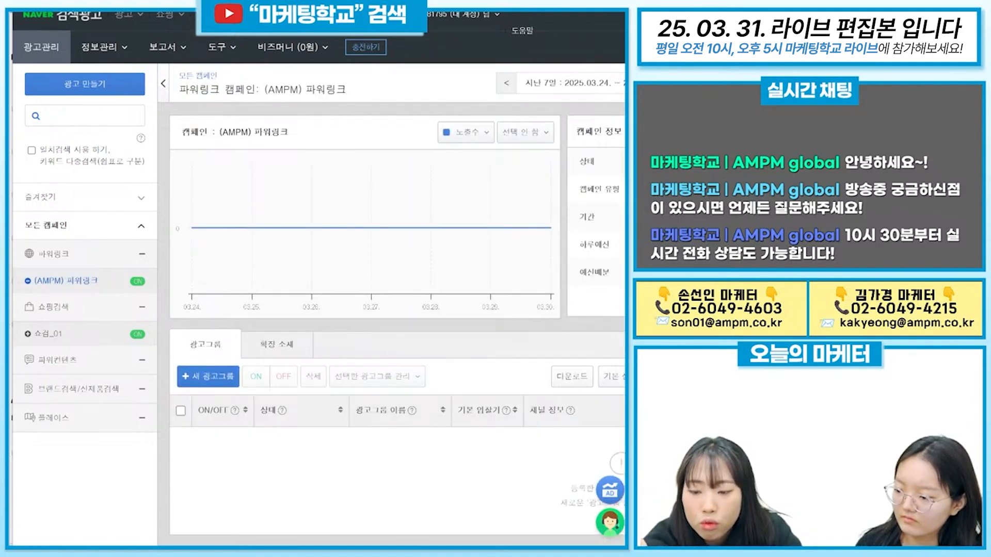
drag(242, 547, 377, 546)
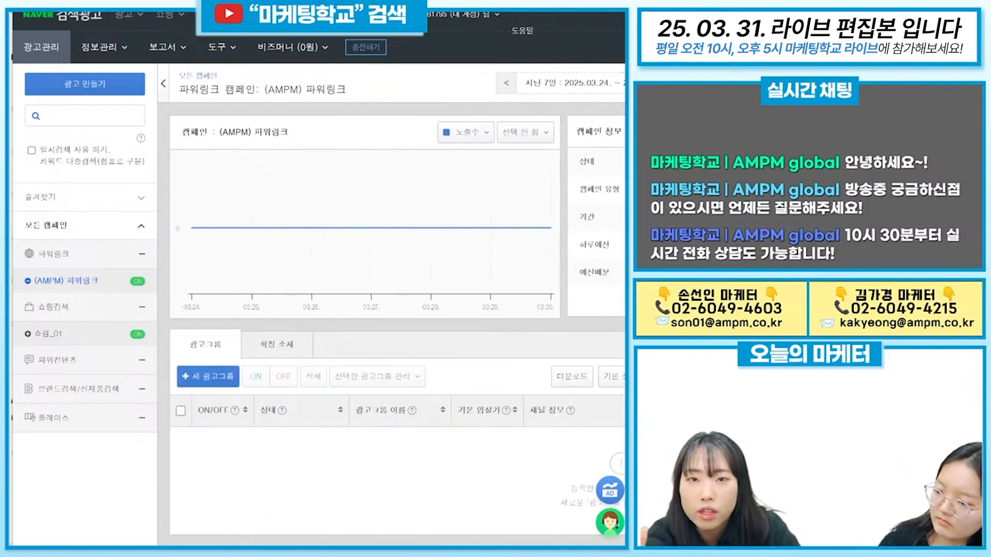
click(221, 380)
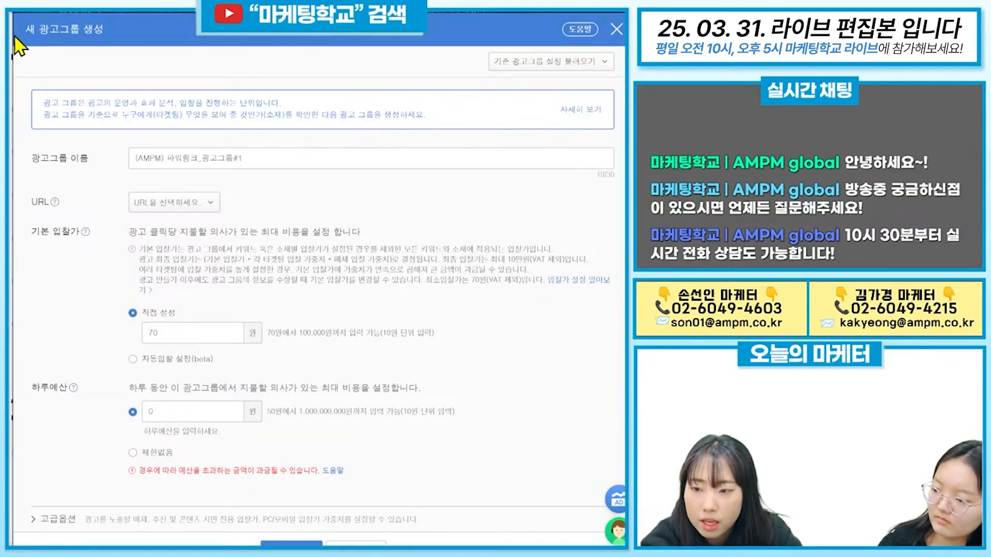
- Remove "광고그룹#1" from the default ad group name, keeping "(AMPM) 파워링크_"
drag(277, 157, 233, 161)
click(238, 161)
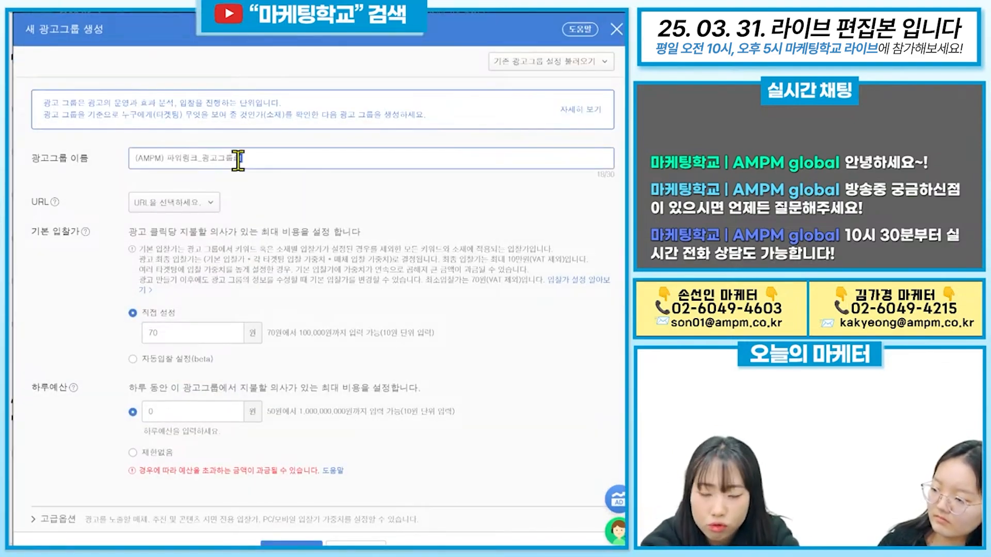
key(BackSpace)
key(BackSpace)
key(BackSpace)
key(BackSpace)
key(BackSpace)
key(BackSpace)
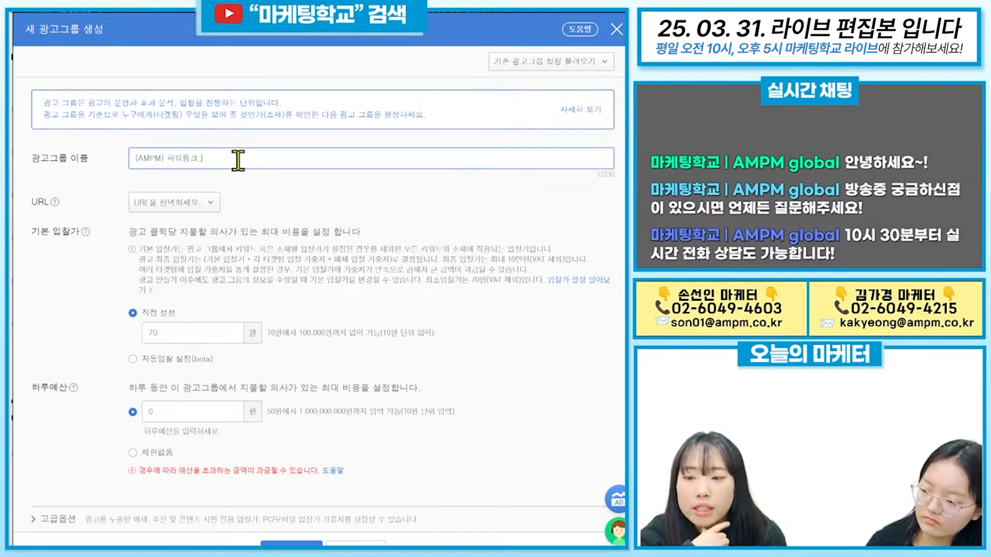
- Expand the ad group's advanced options to examine the media and PC/mobile bid weight settings
scroll(155, 362, down, 1)
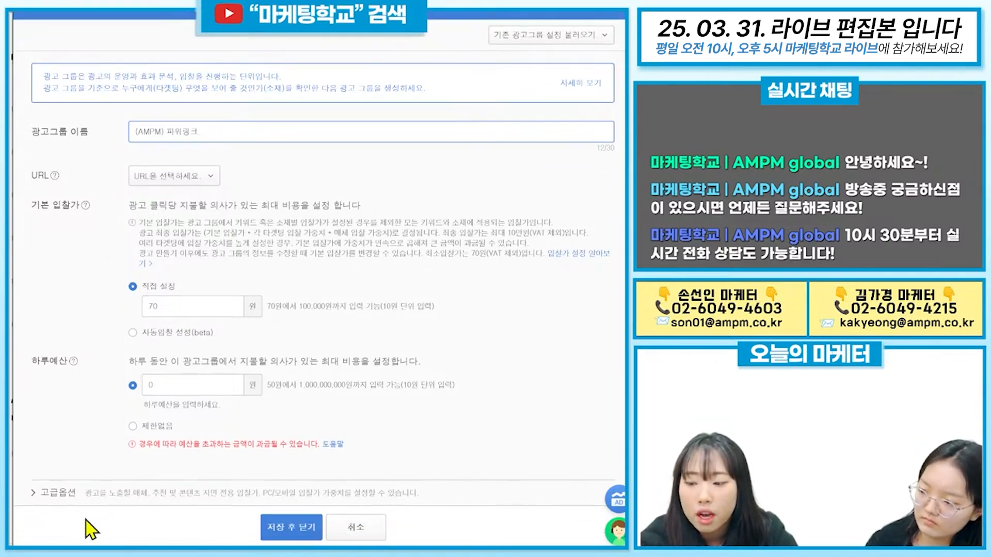
click(45, 497)
scroll(306, 296, down, 3)
scroll(306, 296, down, 5)
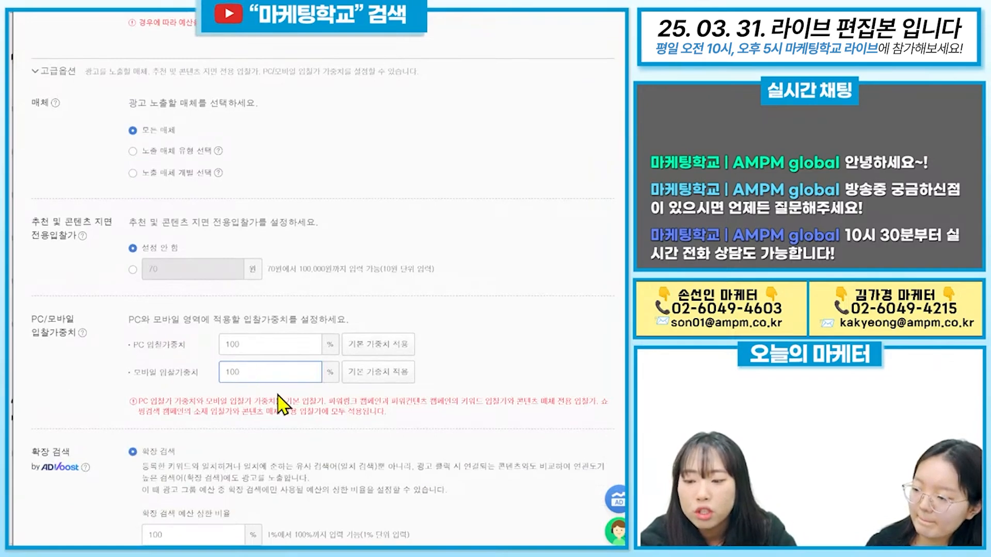
- Try a PC bid weight of 70% and set it back to 100%
double_click(232, 344)
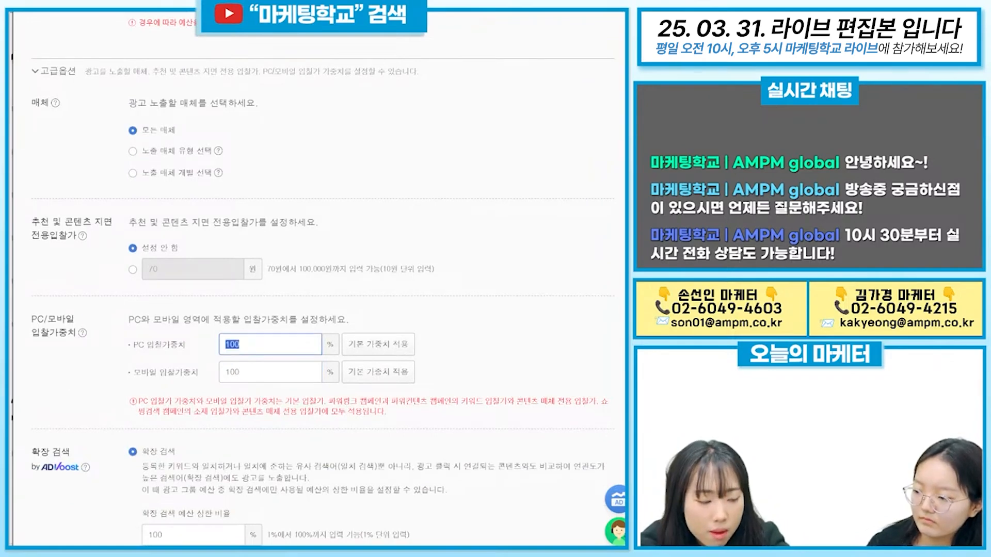
text(70)
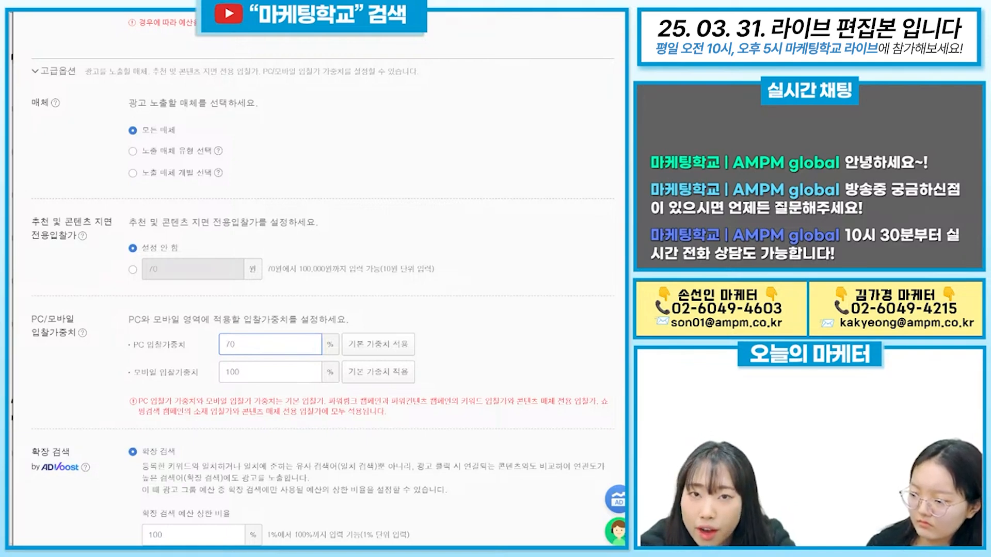
key(BackSpace)
key(BackSpace)
text(0)
key(BackSpace)
text(100)
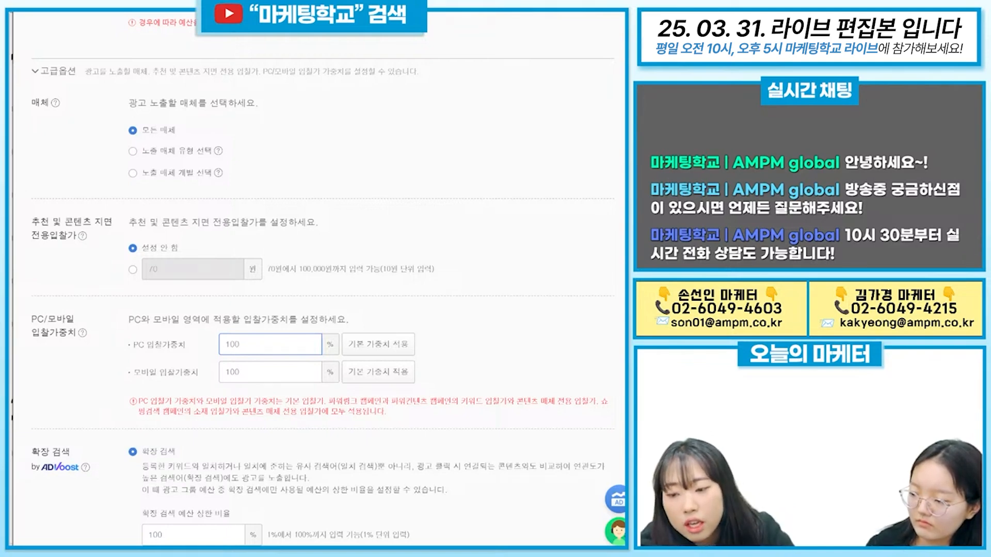
click(521, 398)
- Complete the ad group name as "(AMPM) 파워링크_광고그룹"
scroll(519, 396, up, 9)
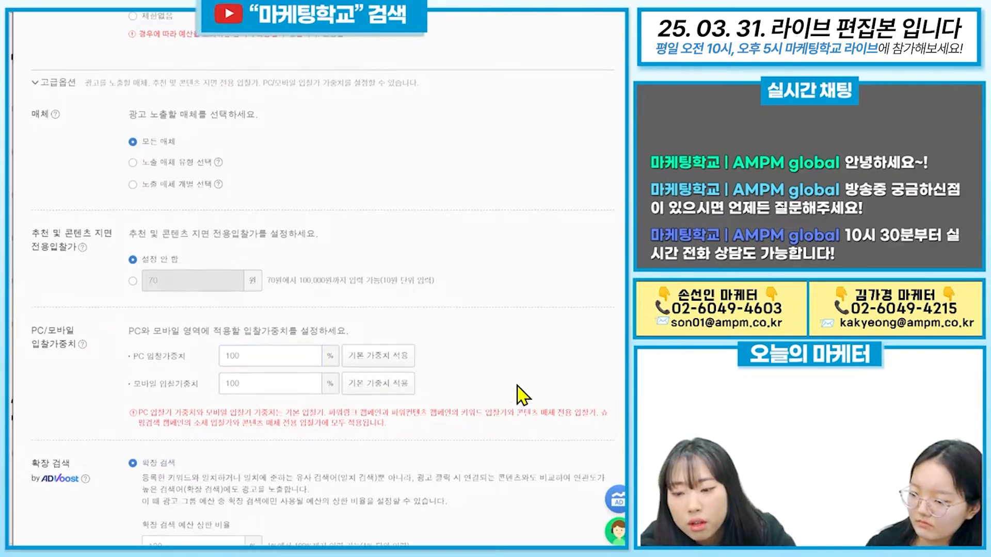
click(240, 154)
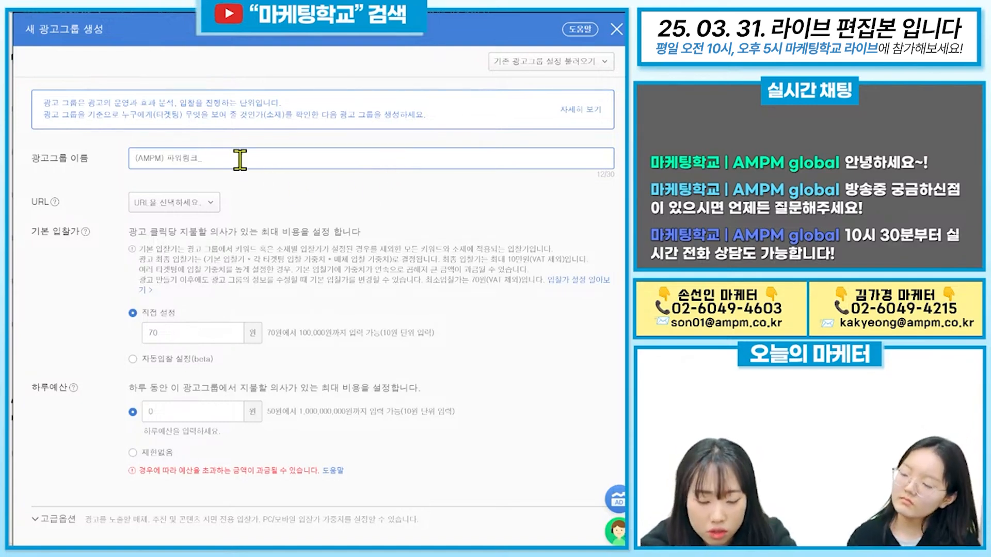
text(시원)
key(BackSpace)
key(BackSpace)
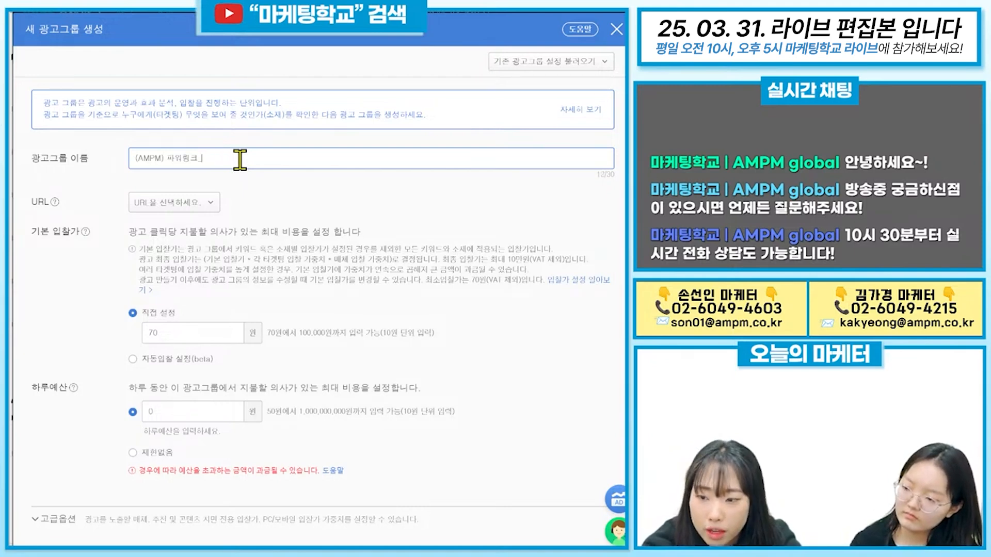
text(강원)
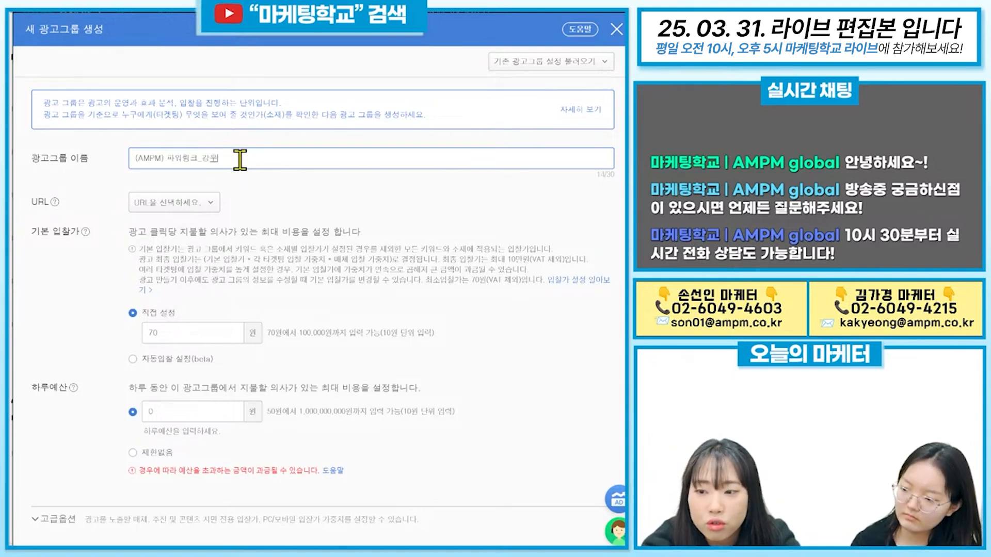
key(BackSpace)
key(BackSpace)
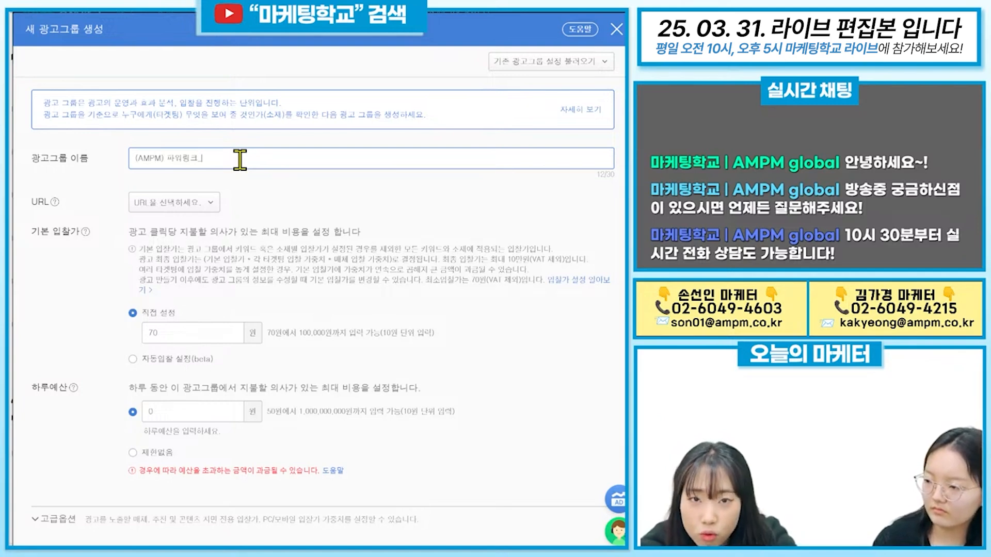
text(광고그룹)
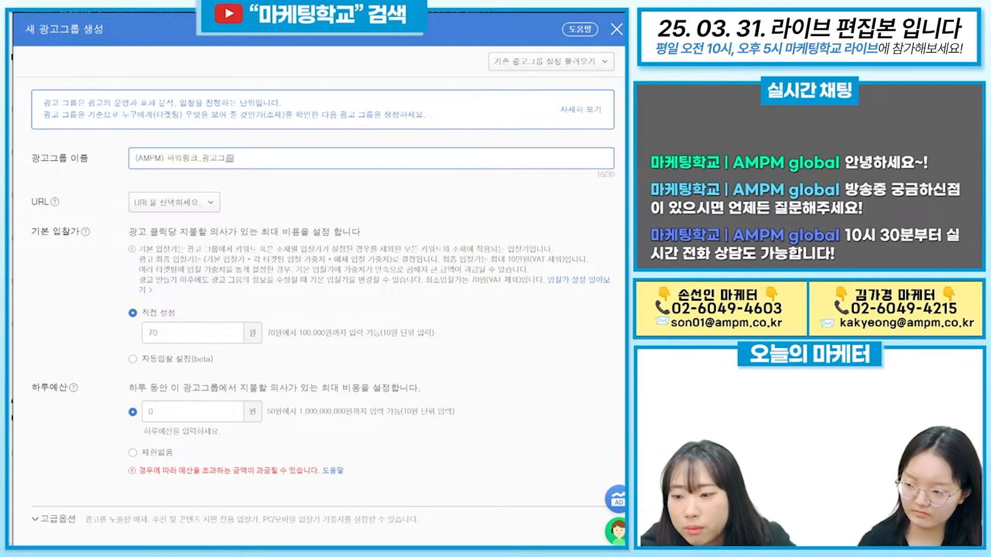
click(209, 202)
click(229, 249)
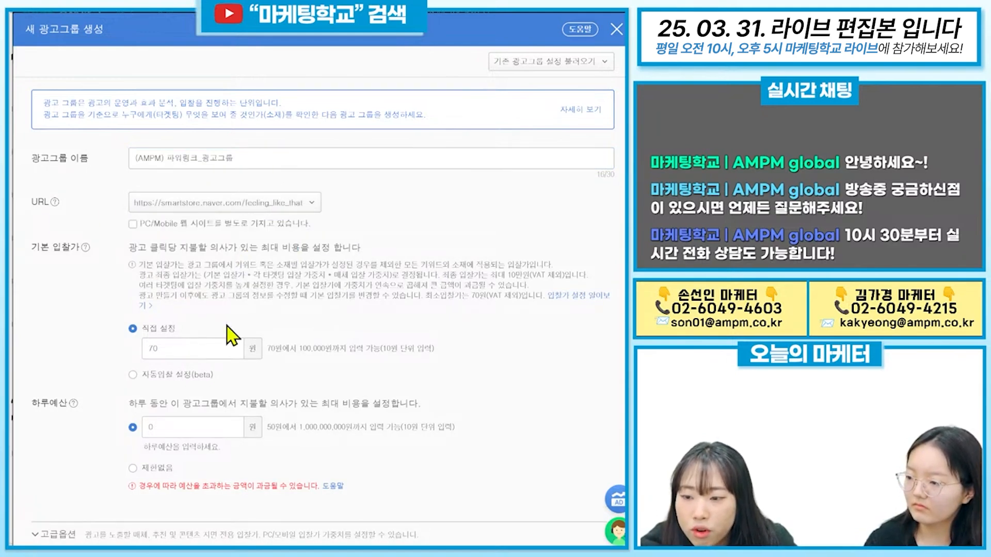
scroll(191, 227, down, 4)
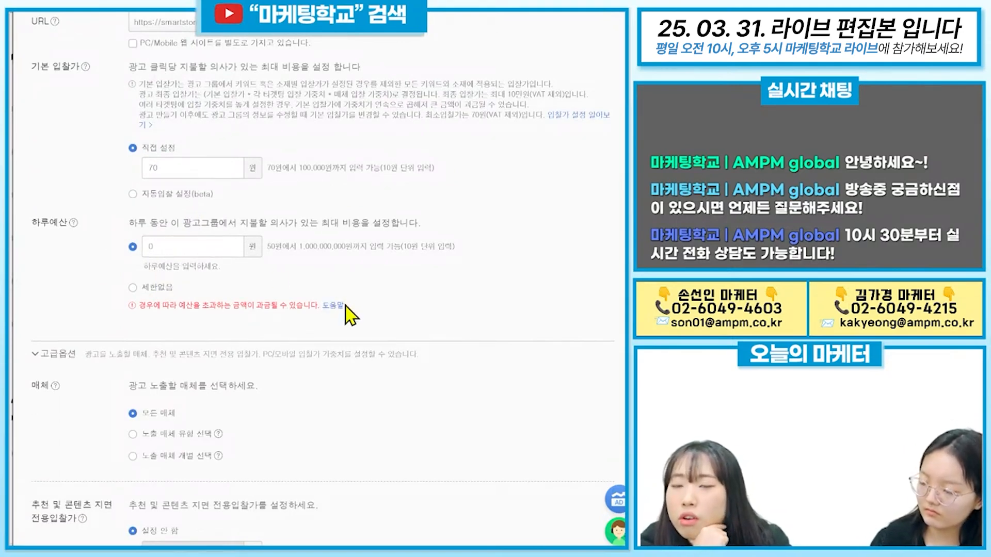
- Set the ad group's daily budget to 제한없음 and select media by exposure type, covering 전체 for PC and mobile
click(133, 288)
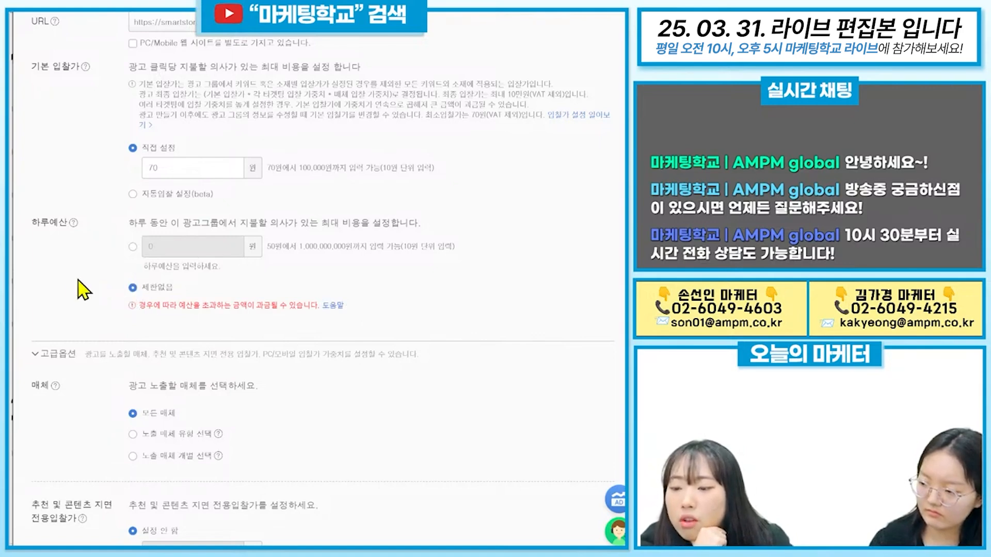
scroll(155, 284, down, 5)
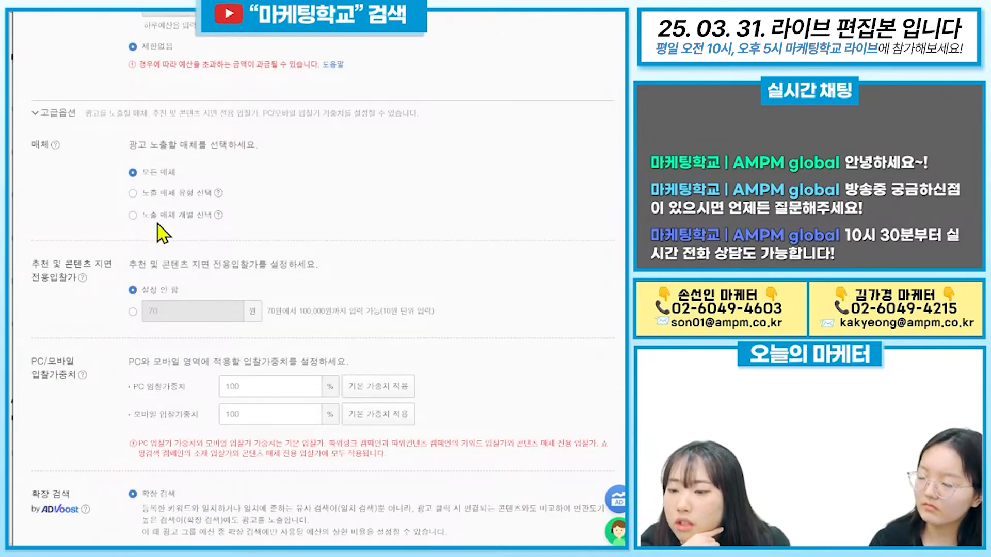
click(132, 193)
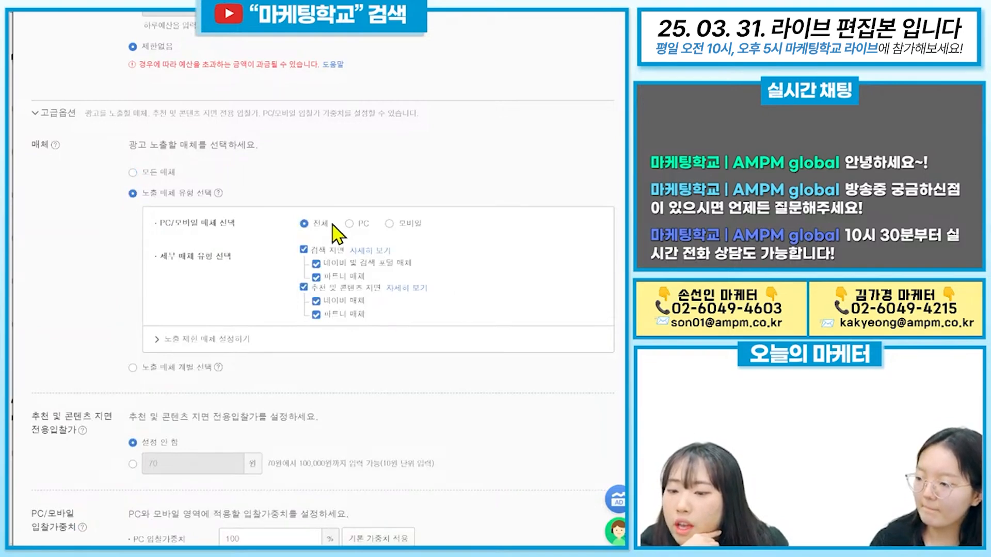
click(349, 224)
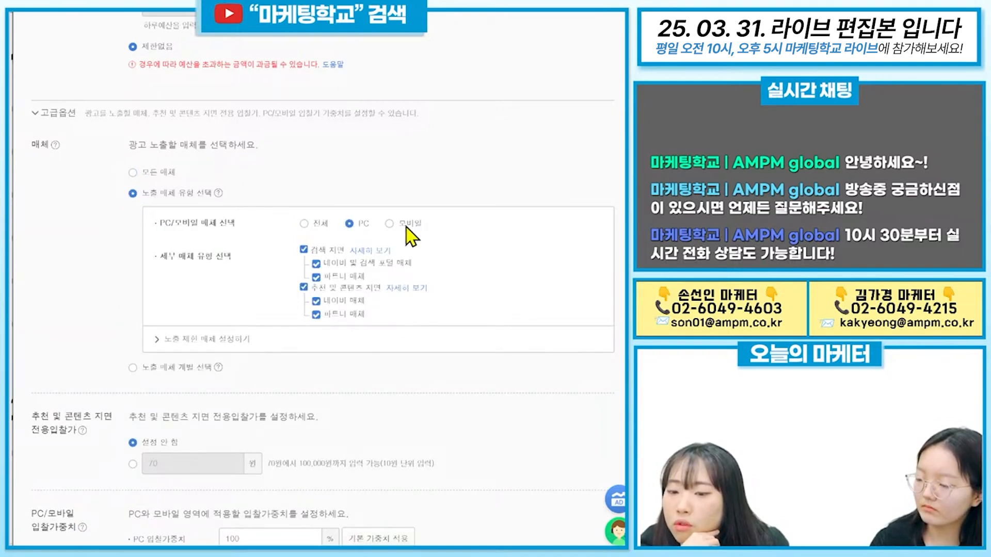
click(390, 224)
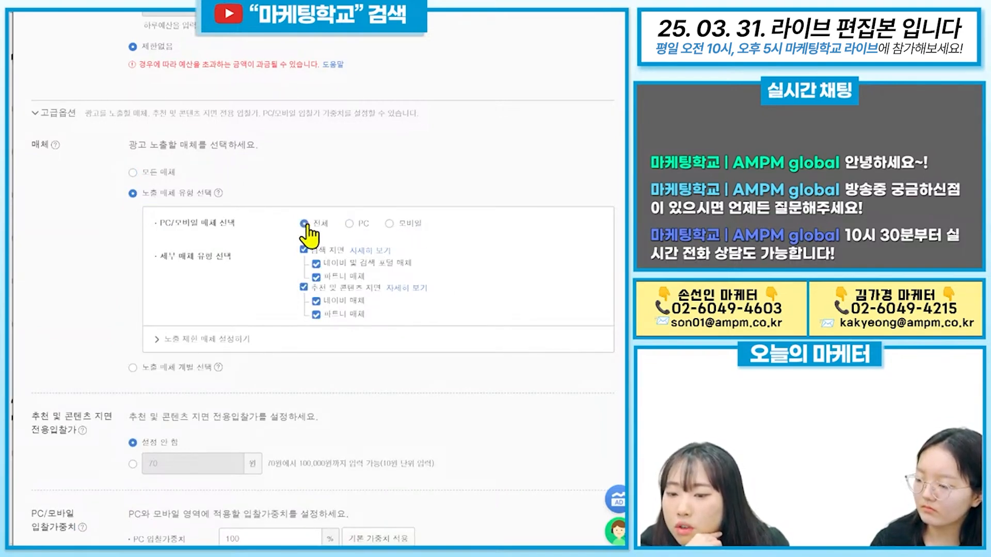
- Exclude 파트너 매체 from both the 검색 지면 and the 추천 및 콘텐츠 지면 placements
click(314, 278)
click(315, 314)
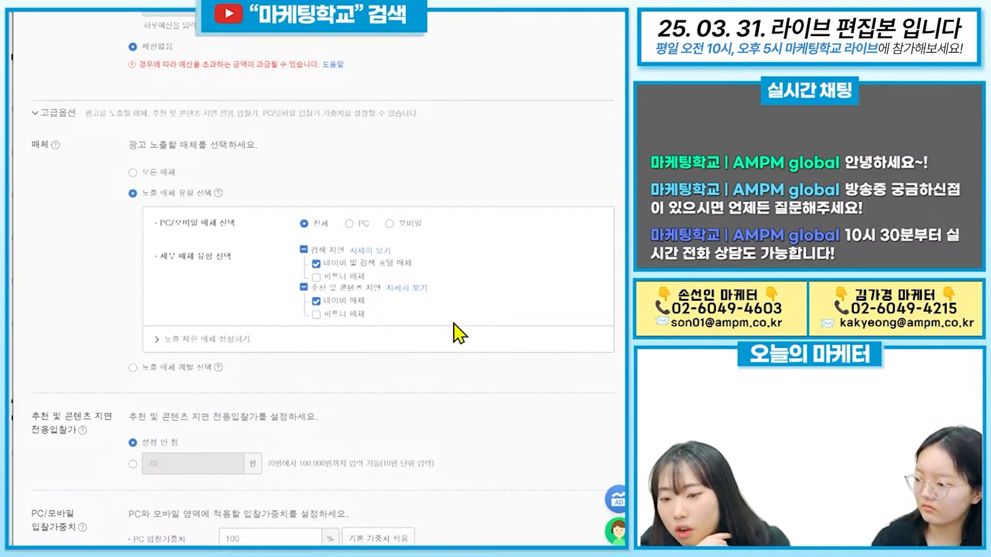
drag(508, 373, 108, 220)
click(105, 221)
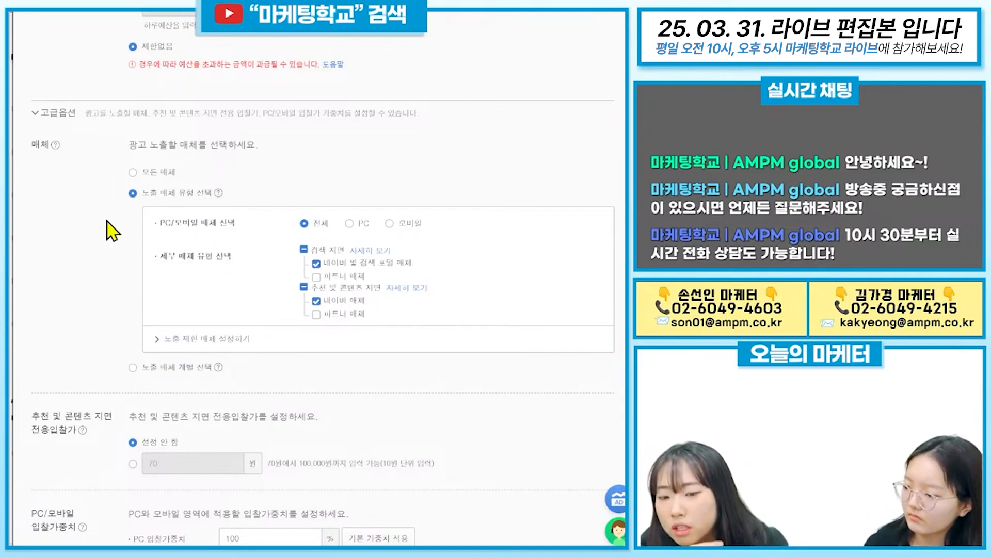
- Try re-including 파트너 매체 in both placement types, and exclude them again
click(316, 277)
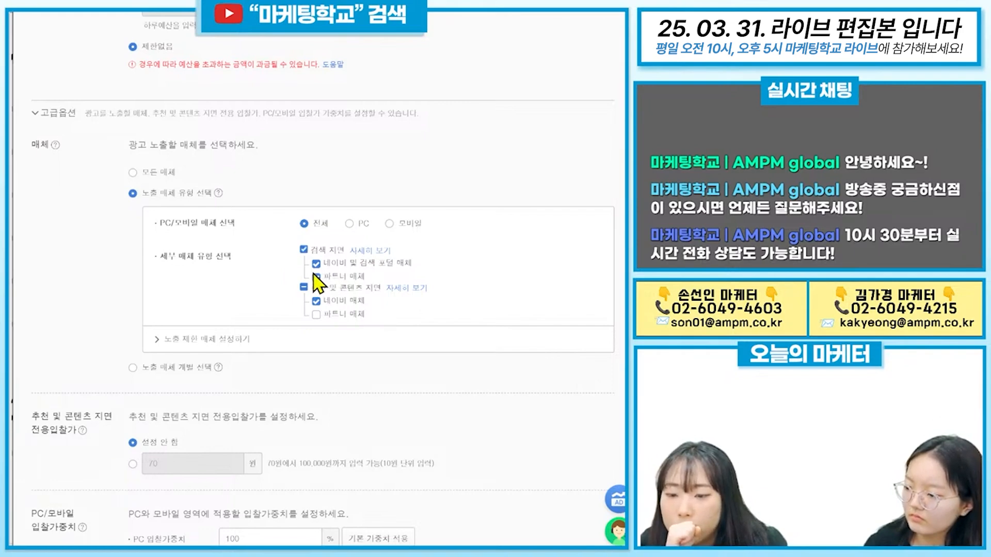
click(316, 313)
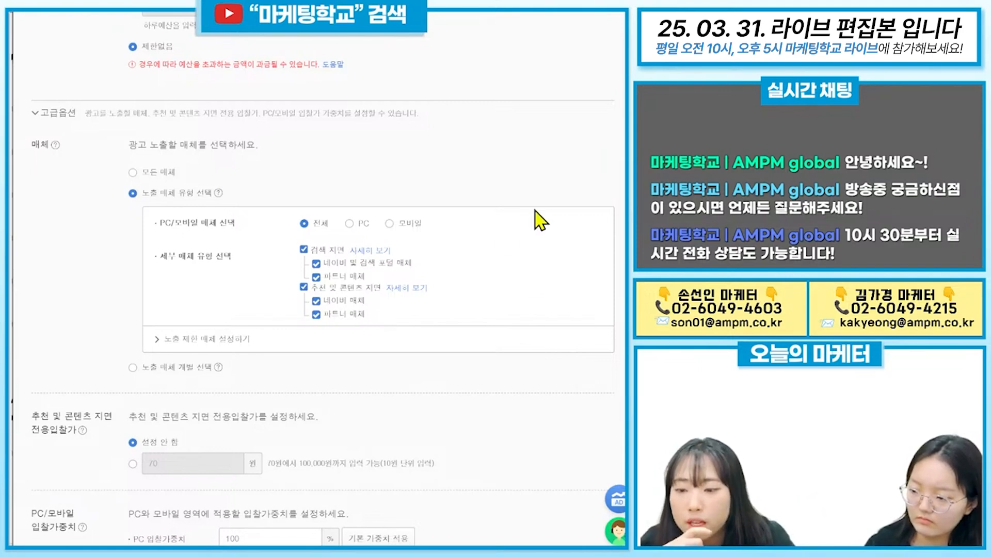
click(315, 277)
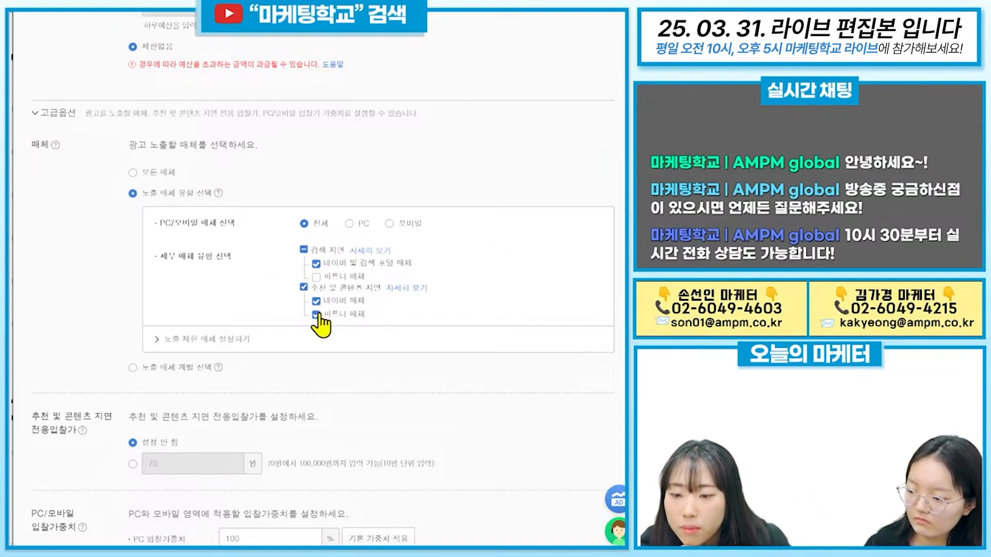
click(316, 314)
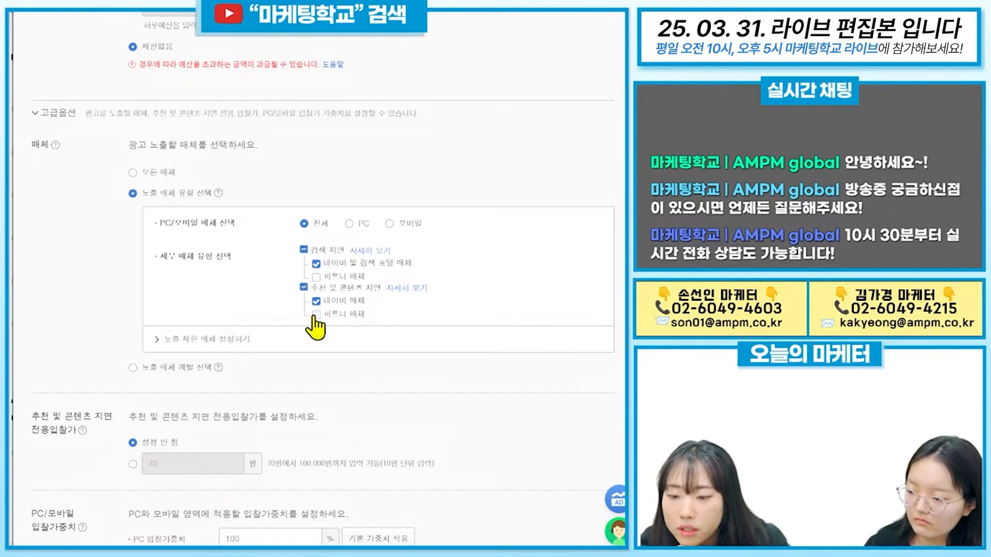
- Try restricting exposure on Bing-Mobile from the second page of the restricted-media list, and remove the restriction
click(165, 339)
scroll(268, 342, down, 2)
scroll(392, 421, down, 5)
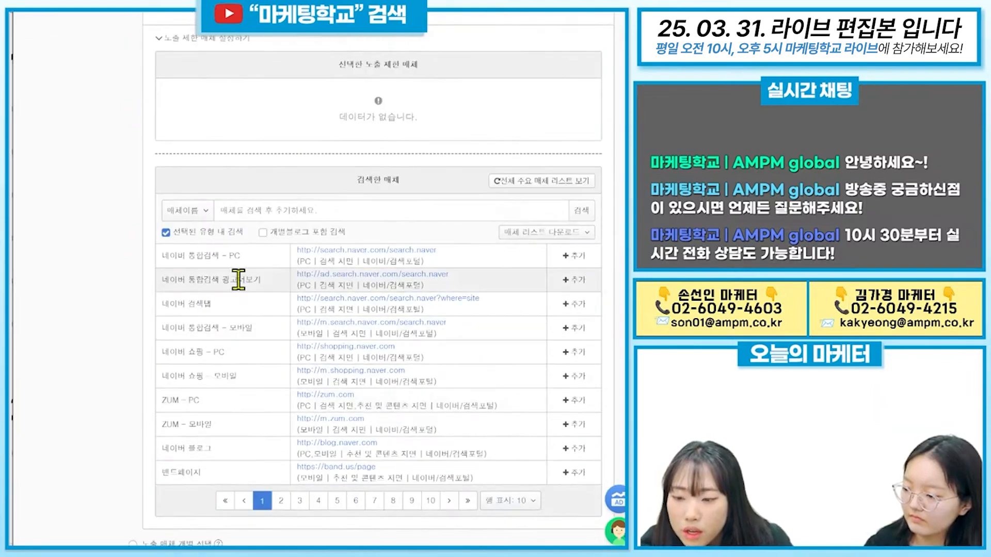
click(281, 440)
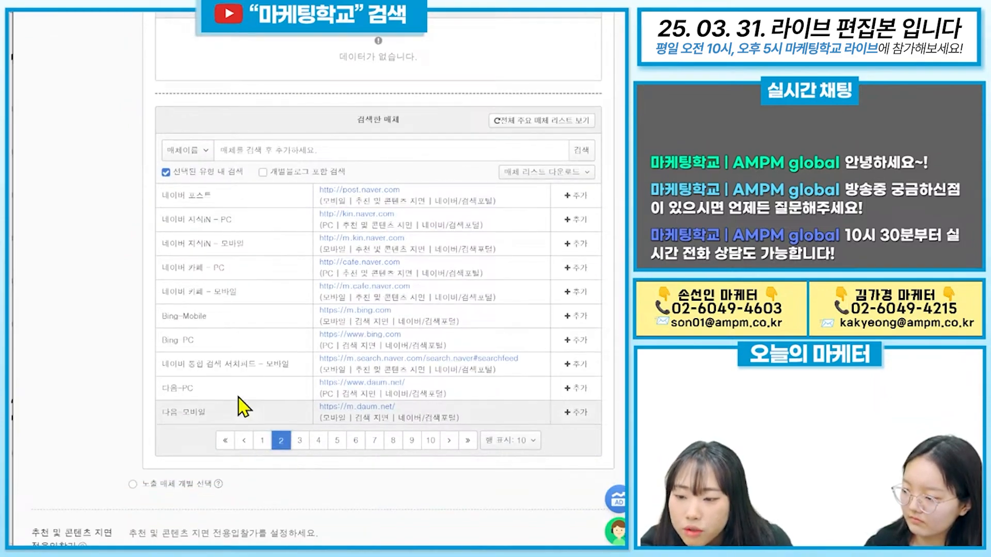
click(578, 315)
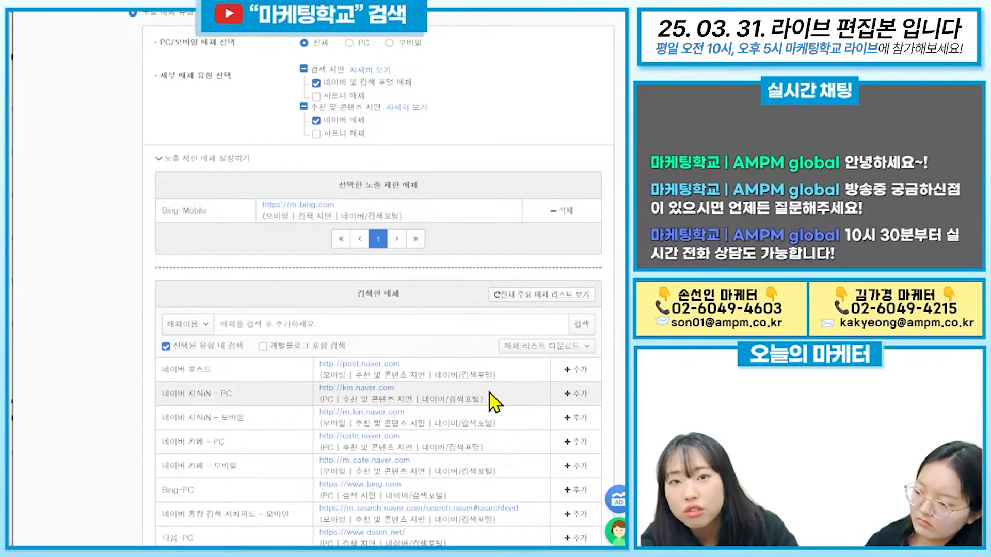
click(565, 212)
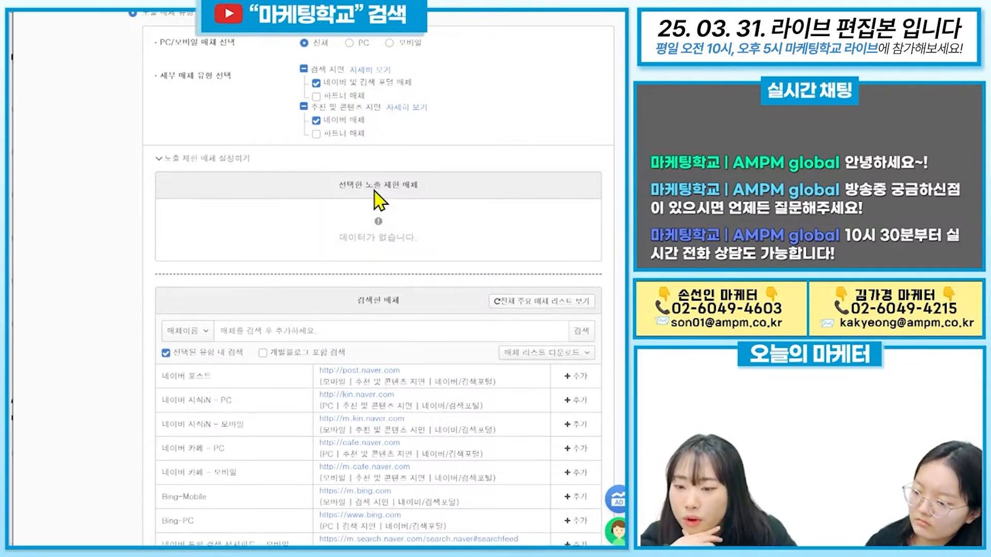
- Examine the available media in the exposure restriction list, including its first page
scroll(464, 217, down, 5)
scroll(459, 267, down, 5)
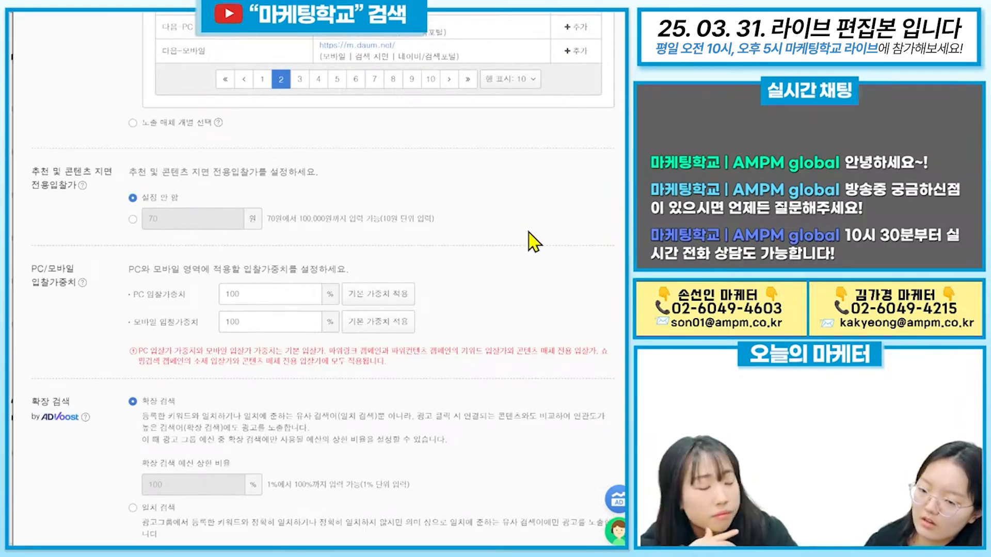
scroll(526, 265, up, 2)
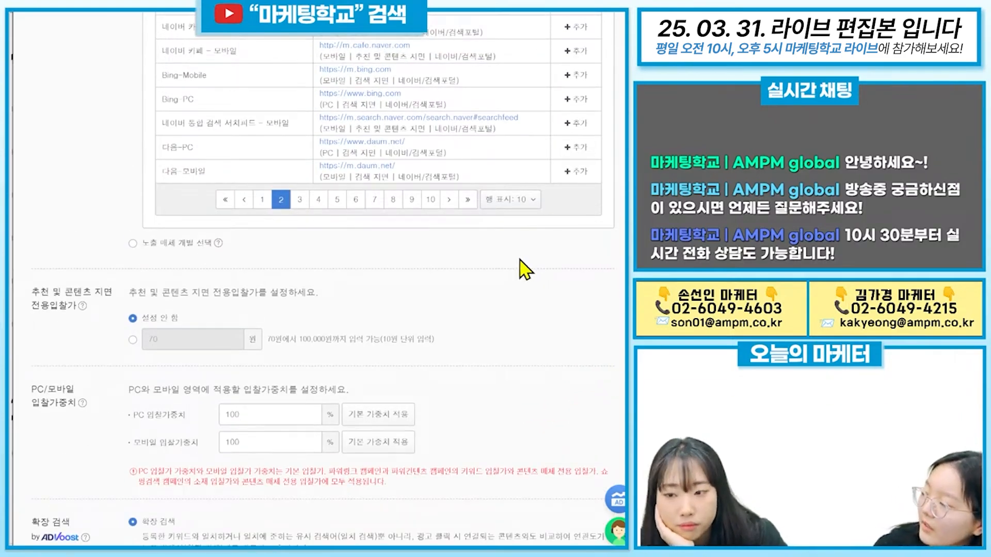
scroll(526, 268, up, 6)
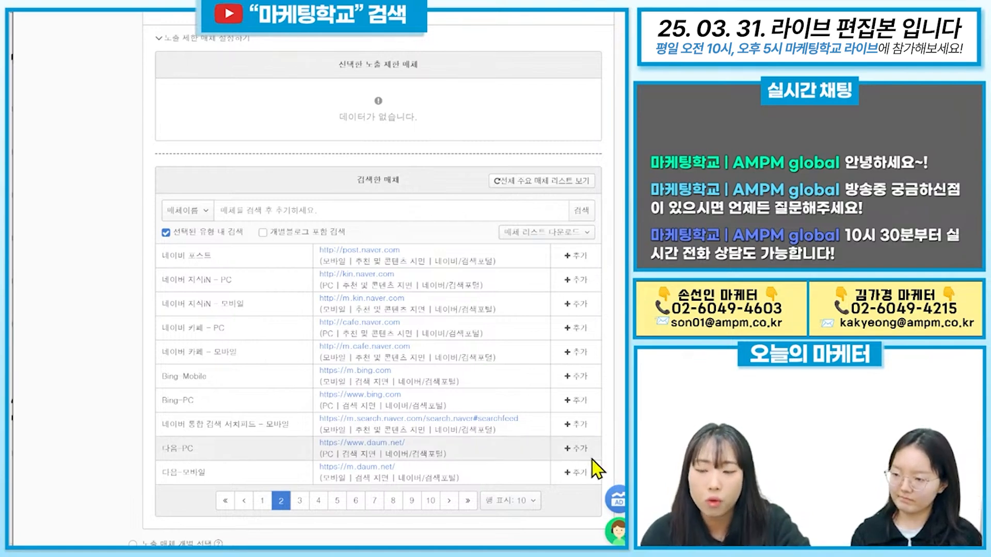
click(260, 502)
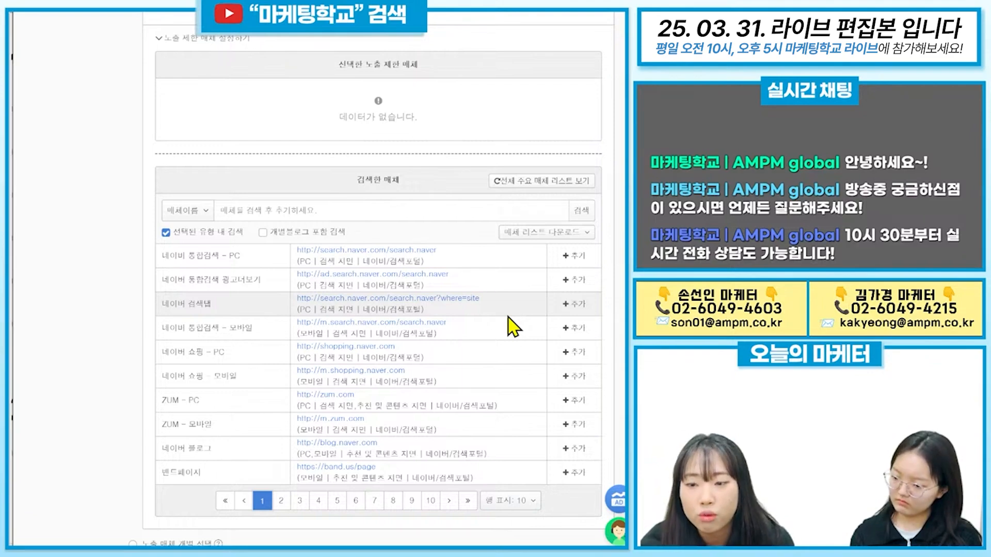
scroll(509, 327, down, 5)
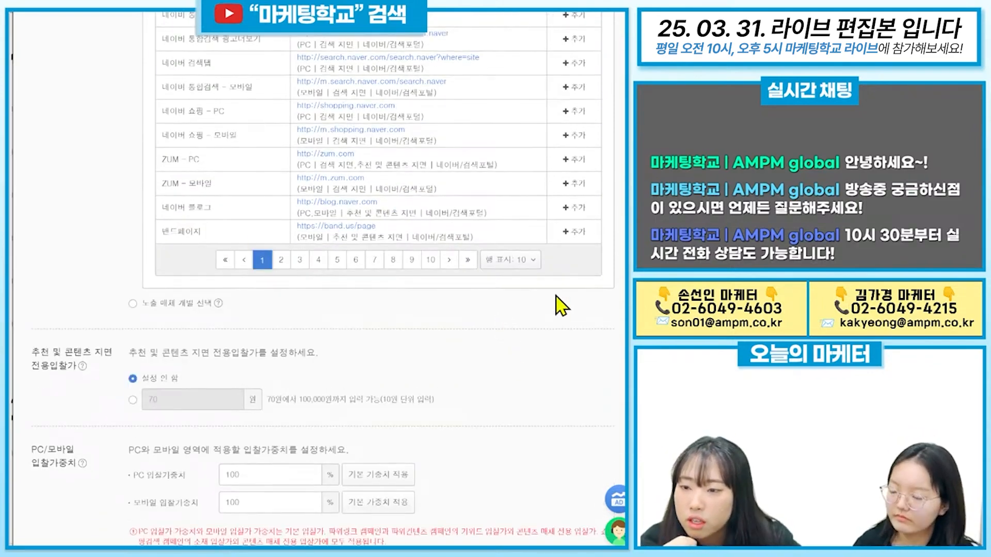
- Examine the PC and mobile bid weight settings of the ad group
scroll(571, 239, down, 2)
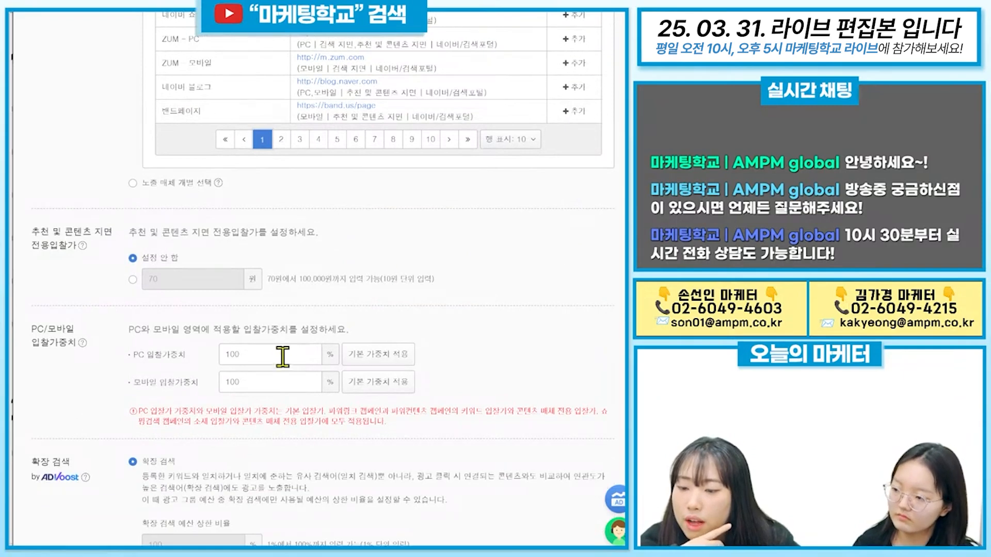
double_click(283, 356)
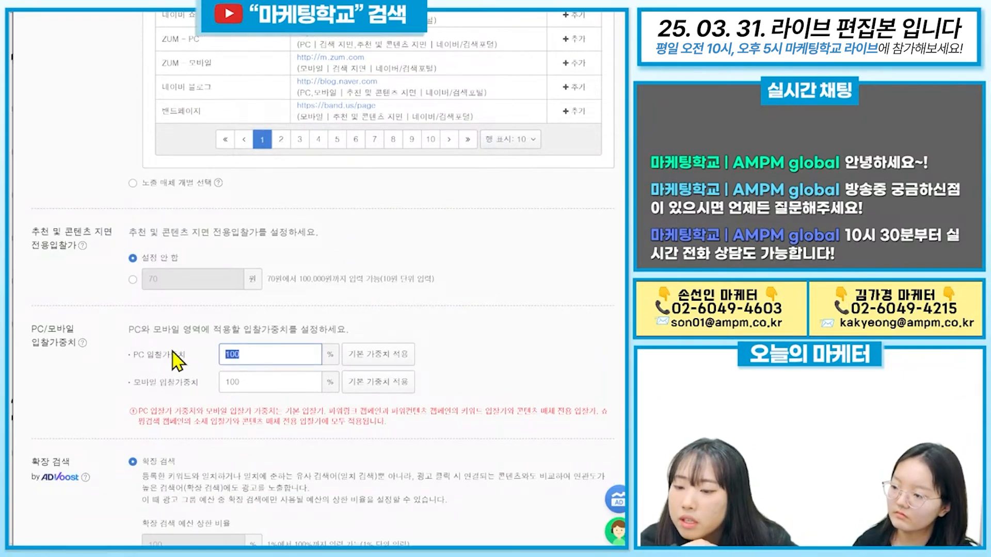
click(246, 356)
click(241, 378)
click(235, 357)
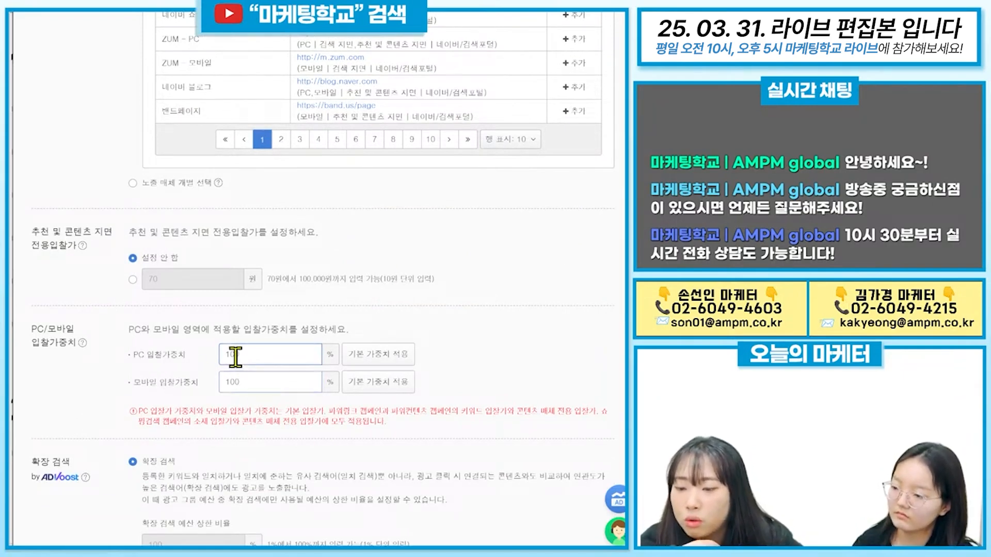
click(246, 380)
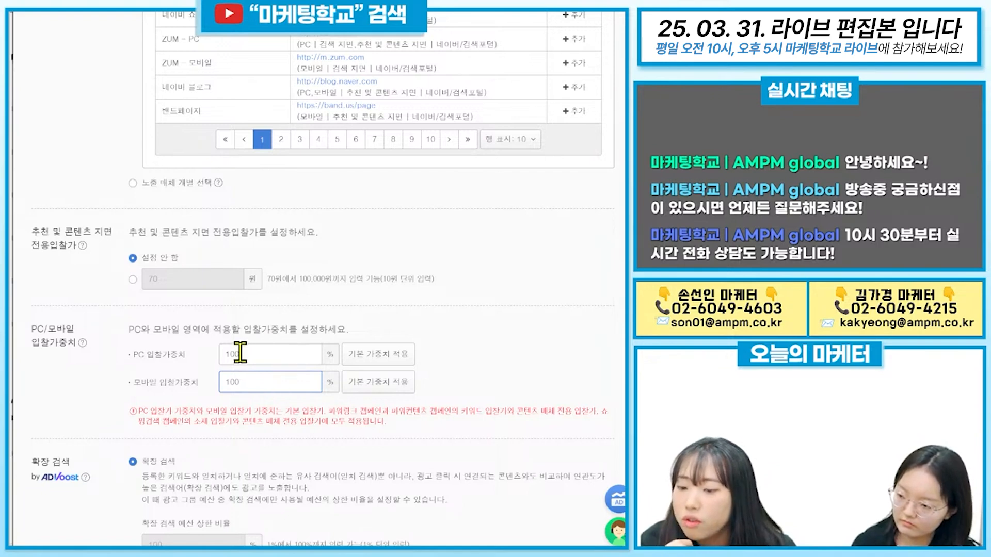
drag(241, 354, 188, 364)
click(188, 364)
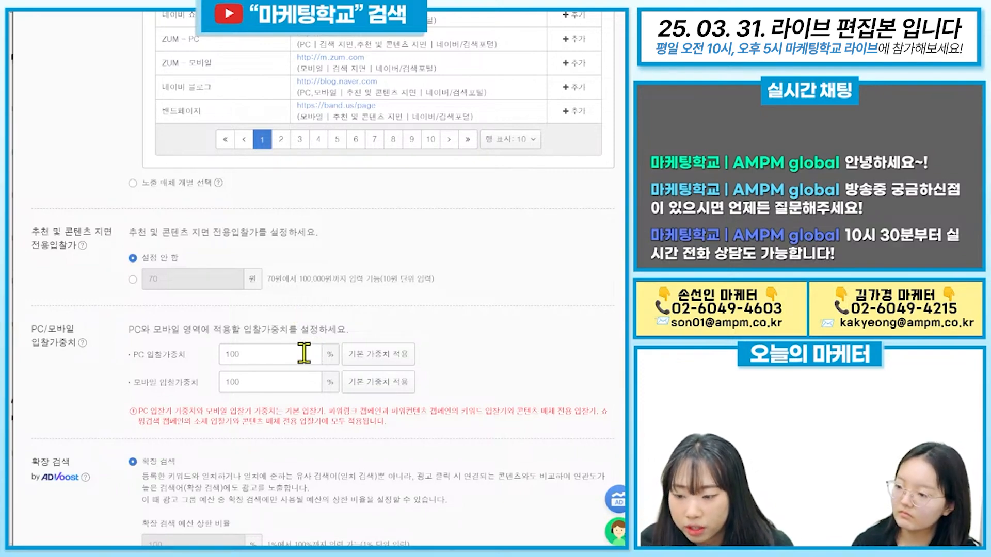
- Save and close the ad group settings, and open the ad group "(AMPM) 파워링크_광고그룹" from its campaign
scroll(304, 357, down, 7)
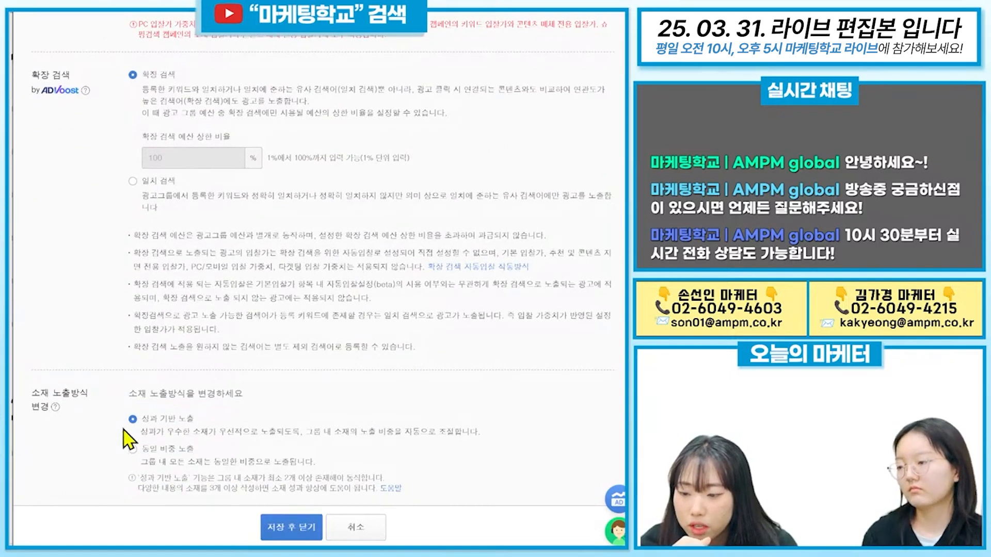
click(292, 527)
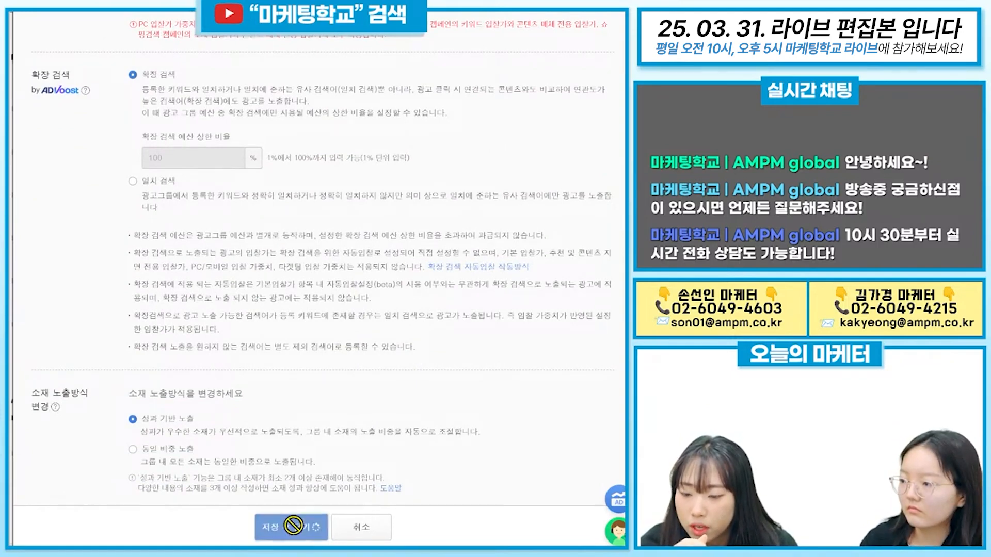
scroll(368, 478, right, 2)
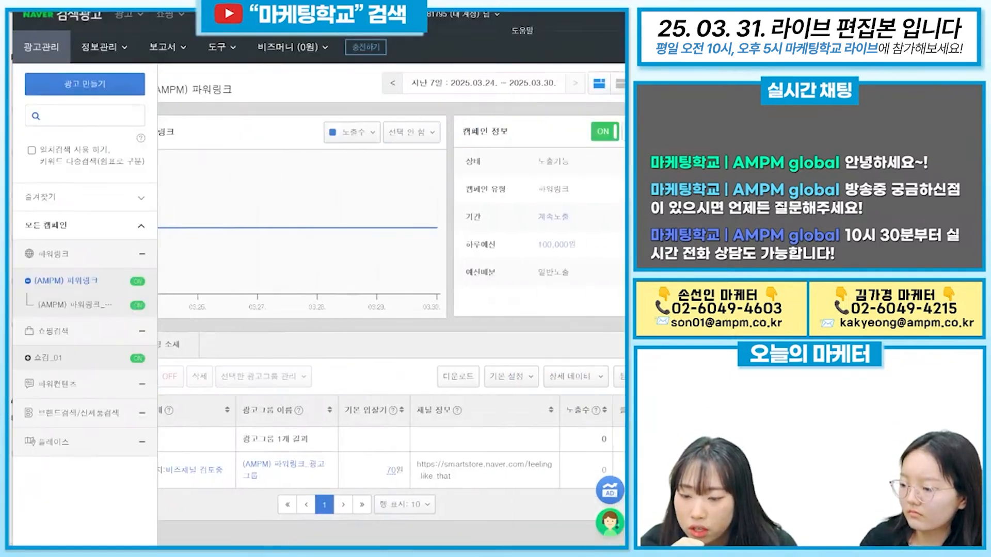
click(368, 473)
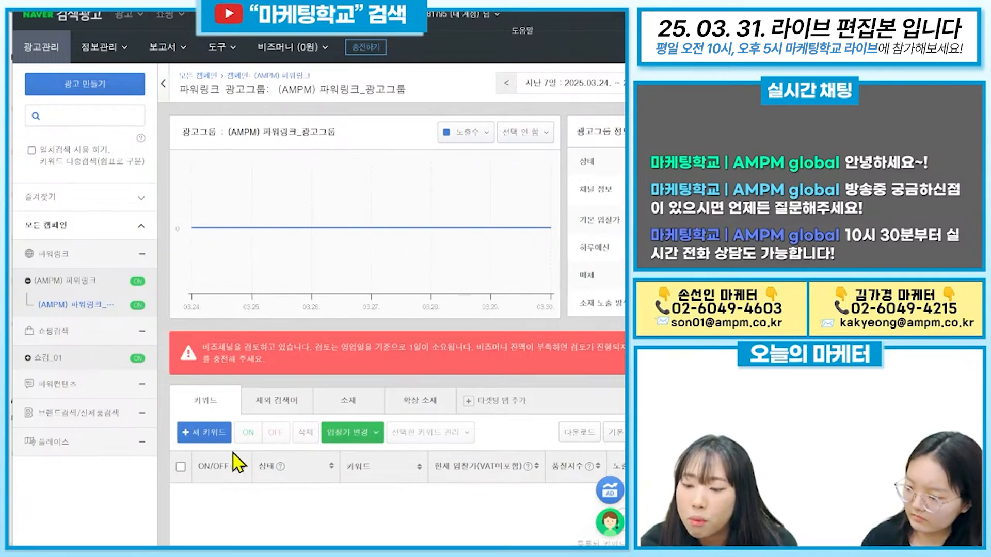
- Start creating new keywords for the ad group and enter 에이엠피엠글로벌, AMPM글로벌, 광고대행사 and 광고대행사추천 on separate lines
click(206, 433)
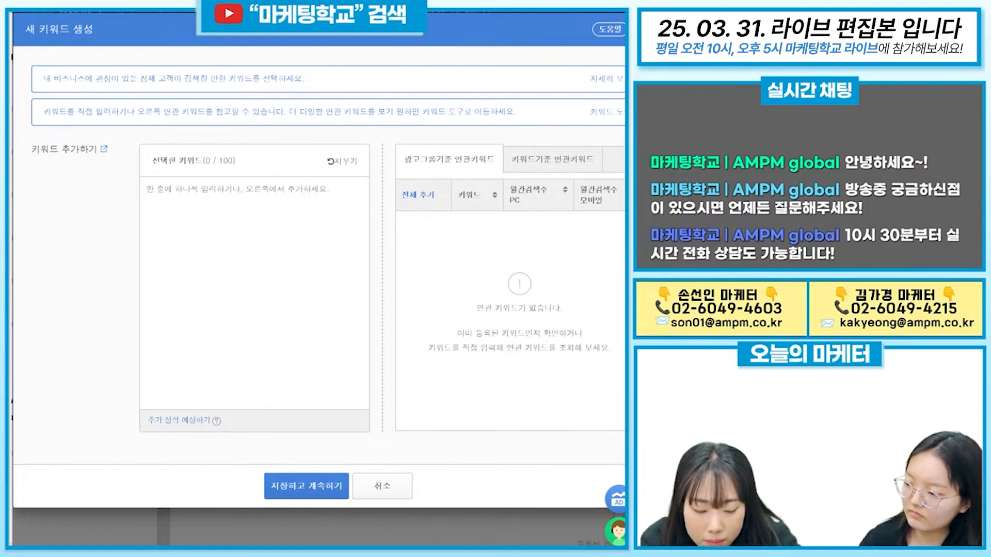
text(엘이엠피엠글로벌)
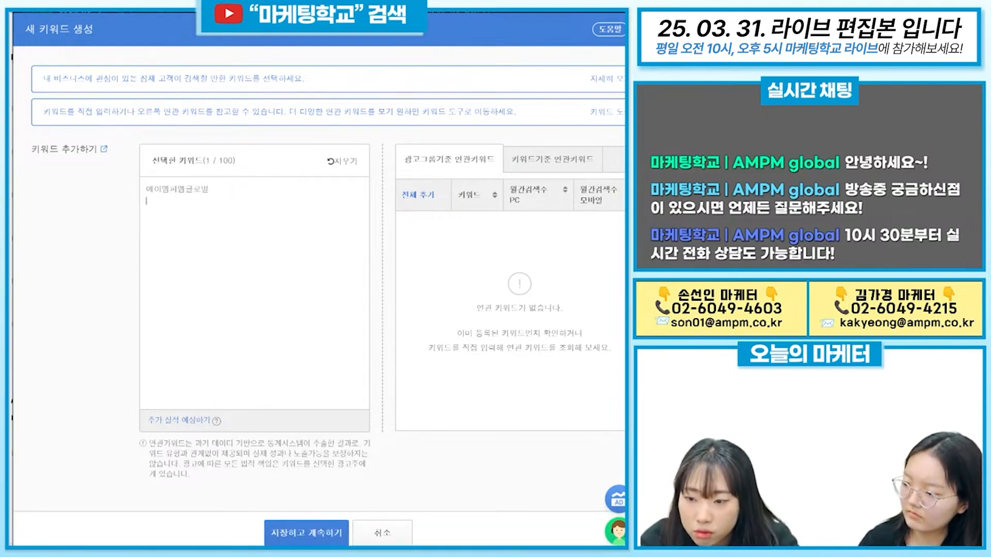
key(BackSpace)
key(BackSpace)
key(BackSpace)
key(BackSpace)
key(BackSpace)
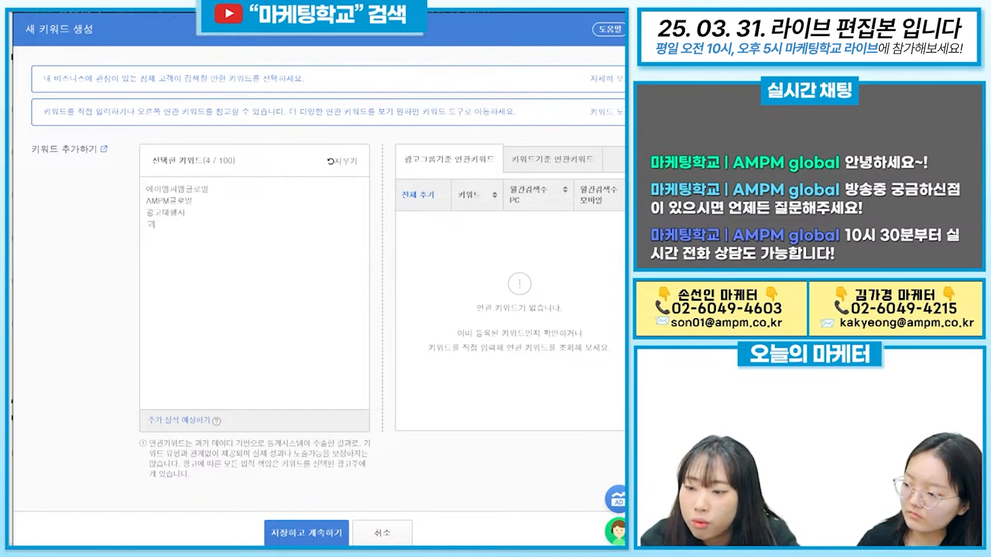
text(행사추진)
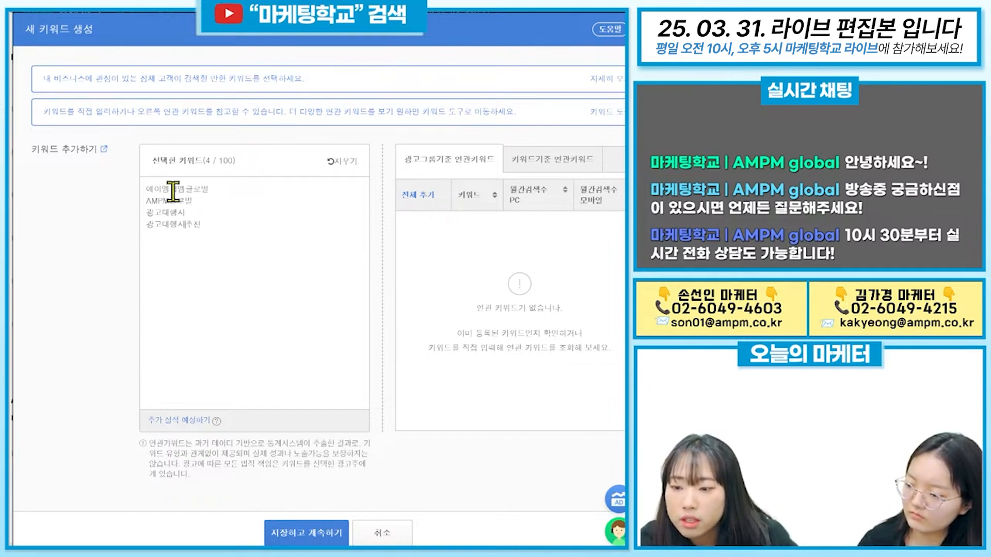
drag(206, 214, 88, 214)
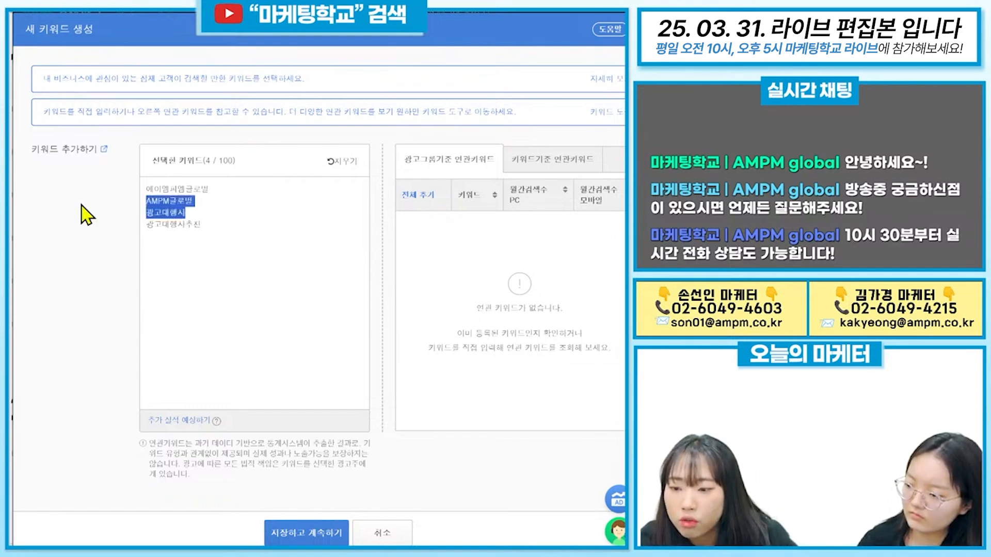
click(217, 224)
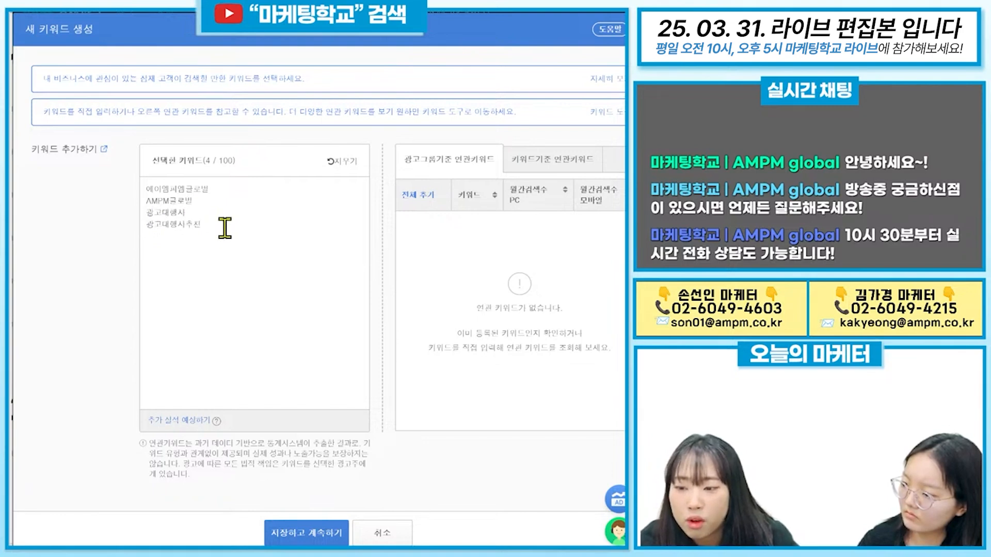
- Examine the 광고대행사 and 광고대행사추천 entries in the selected keyword list
drag(208, 229, 148, 225)
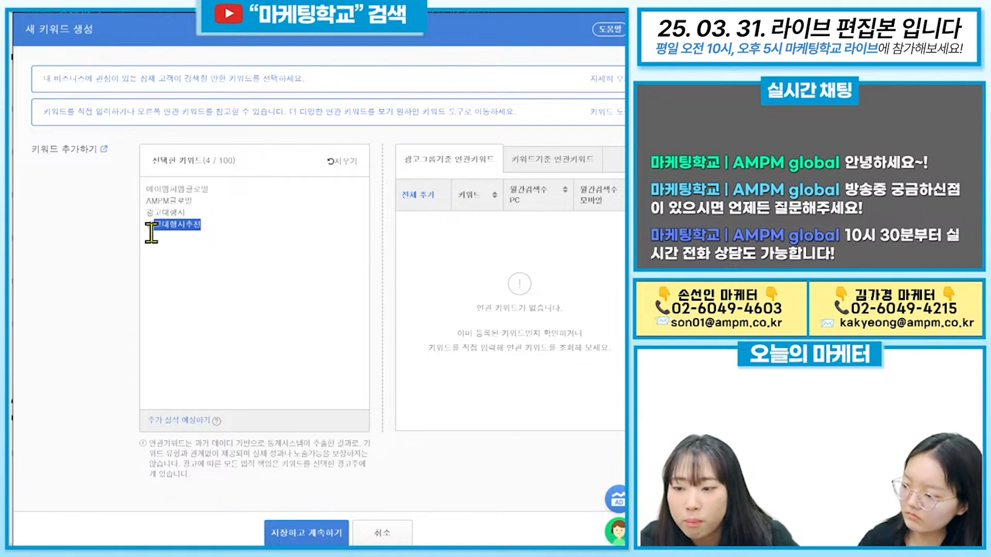
click(208, 230)
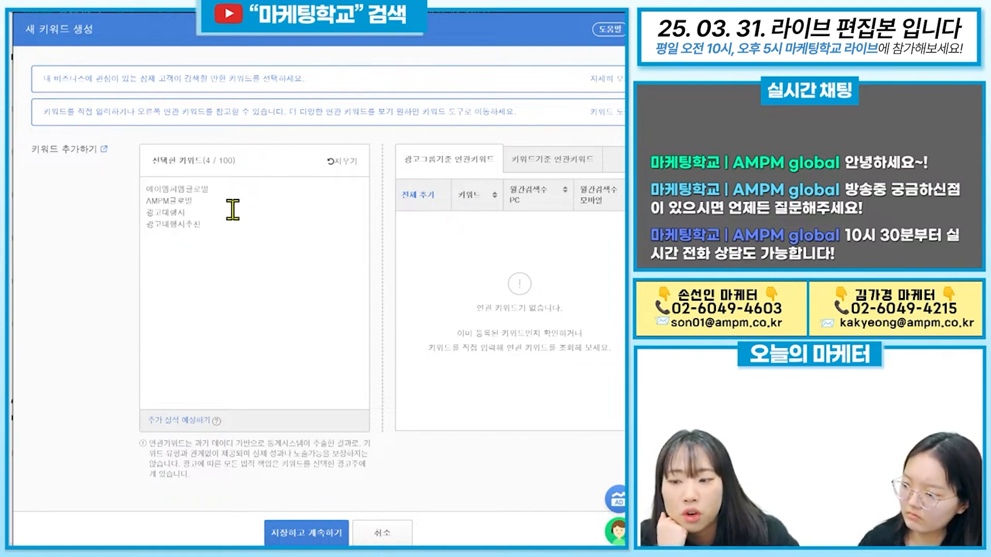
drag(192, 211, 144, 213)
click(194, 216)
text(추천)
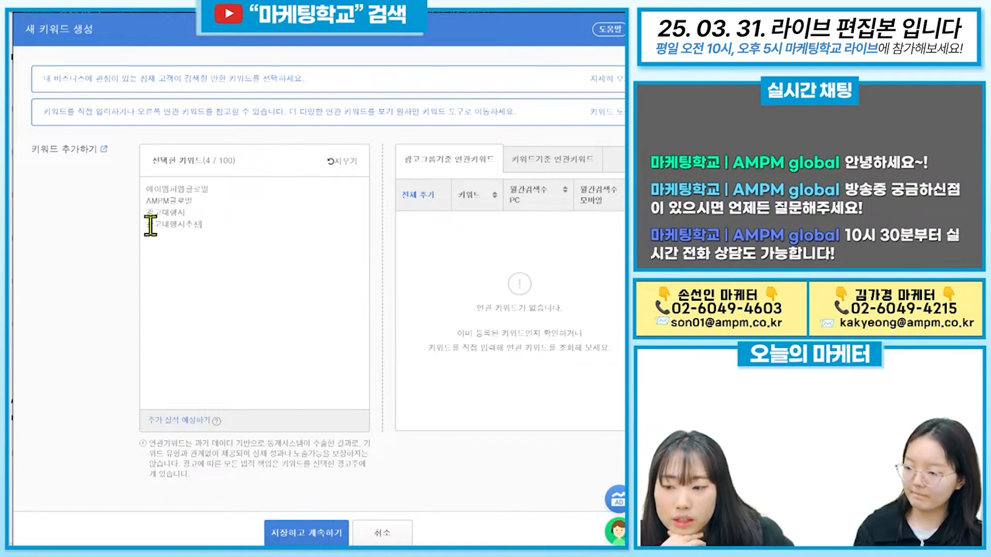
drag(147, 223, 209, 229)
click(210, 230)
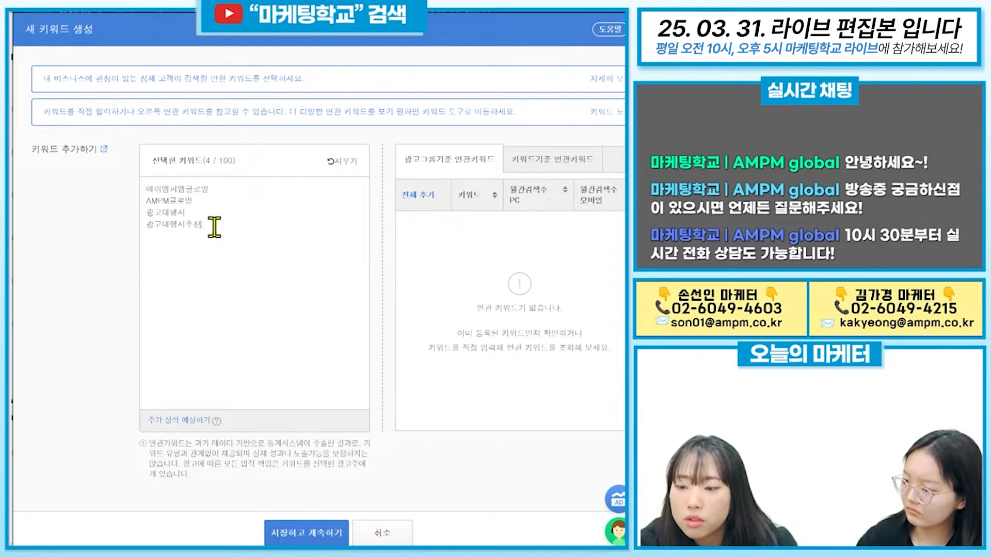
drag(213, 227, 146, 228)
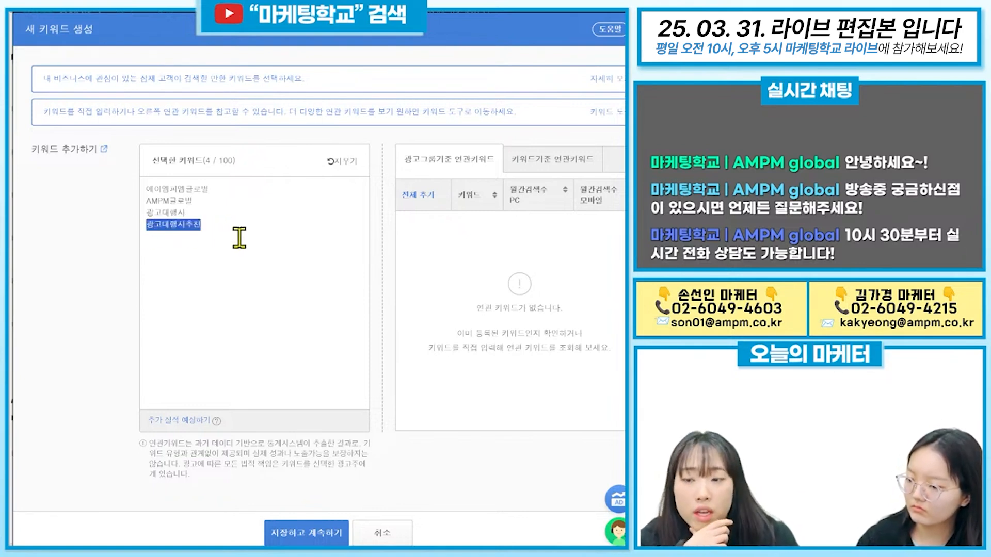
click(296, 245)
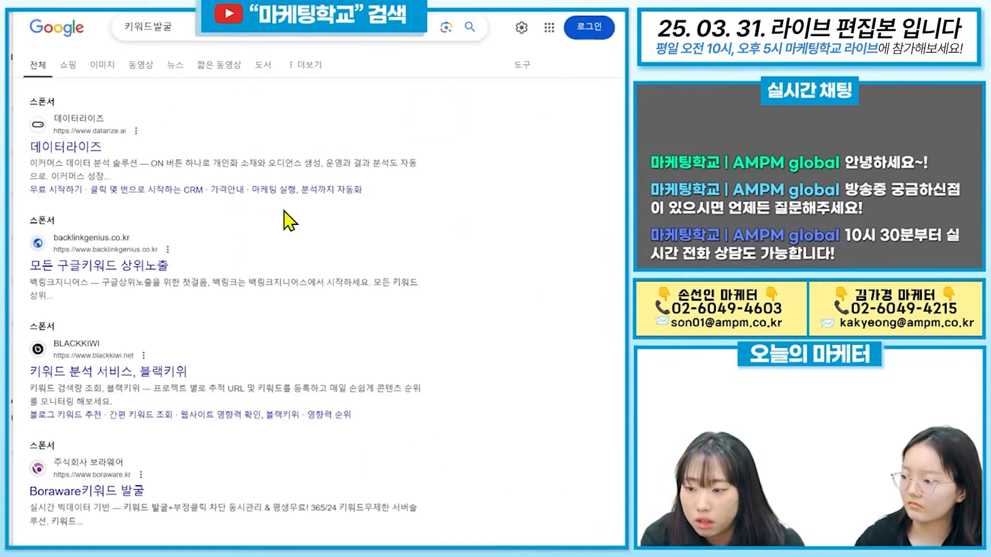
- Switch to Google, look through the search results for 키워드발굴, and return to the new keyword form
scroll(290, 222, down, 2)
scroll(290, 222, down, 3)
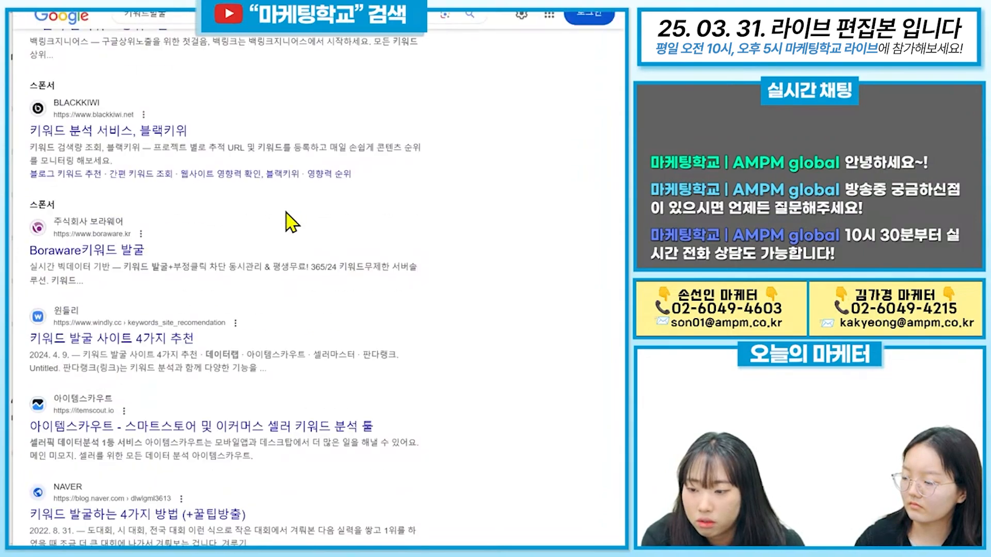
scroll(288, 221, down, 1)
scroll(291, 238, down, 5)
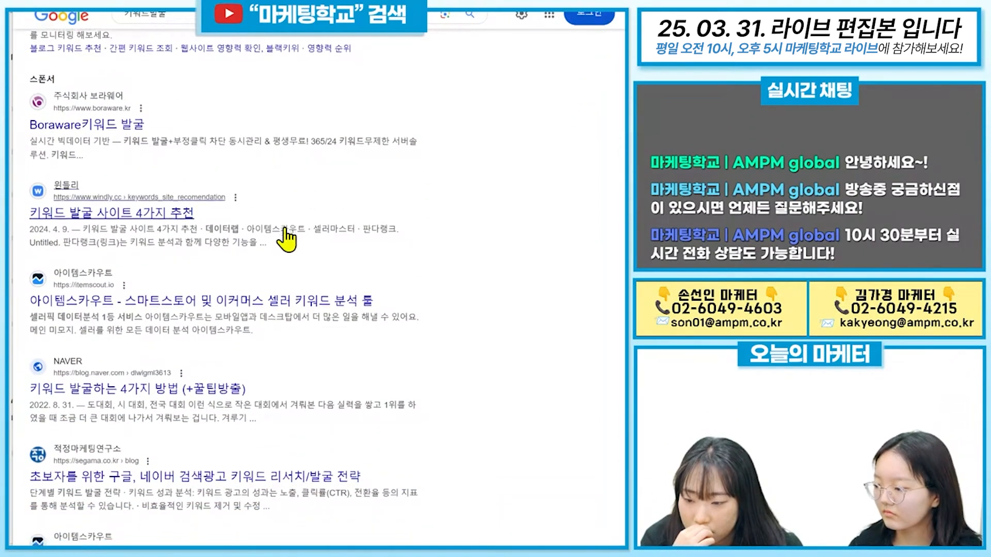
scroll(289, 239, up, 1)
scroll(287, 243, down, 5)
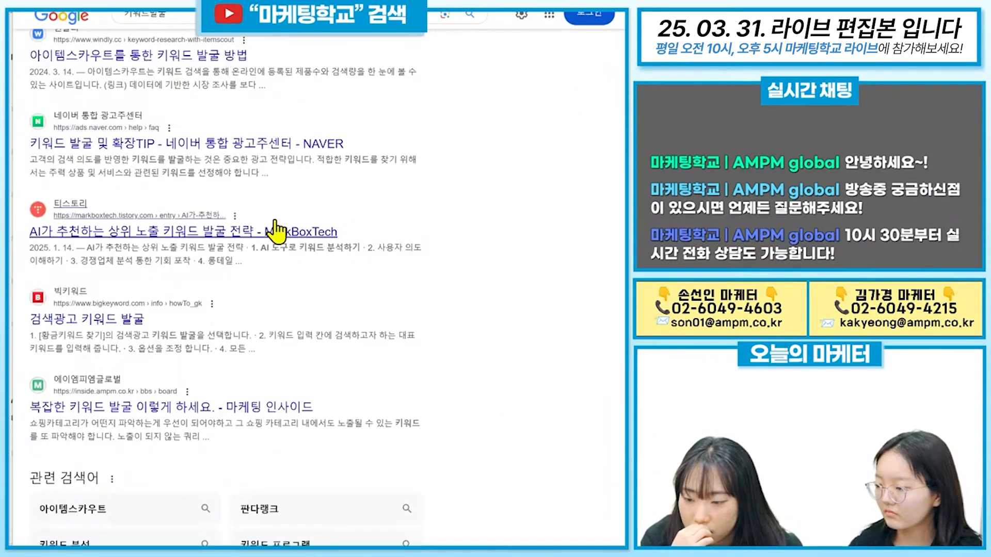
scroll(285, 247, down, 3)
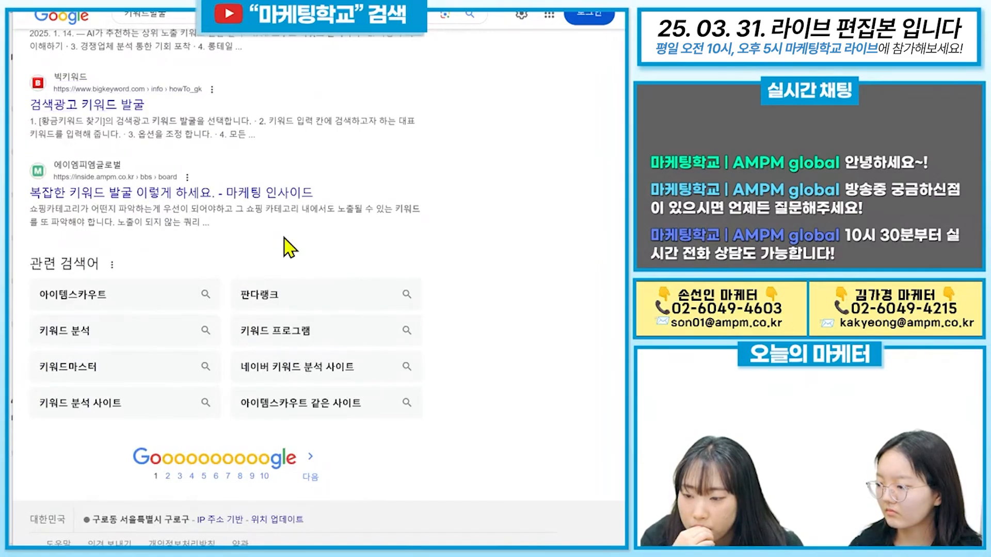
scroll(286, 248, up, 10)
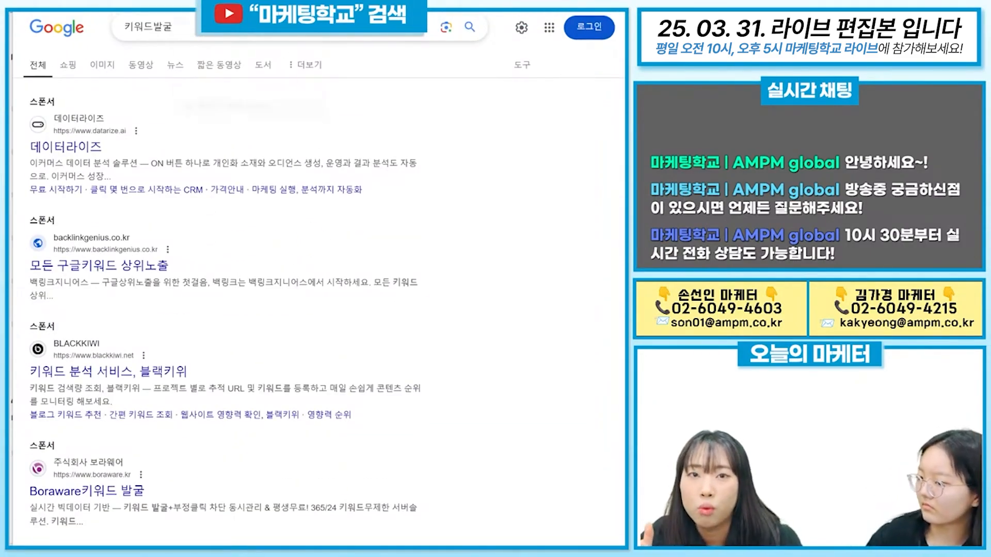
click(222, 3)
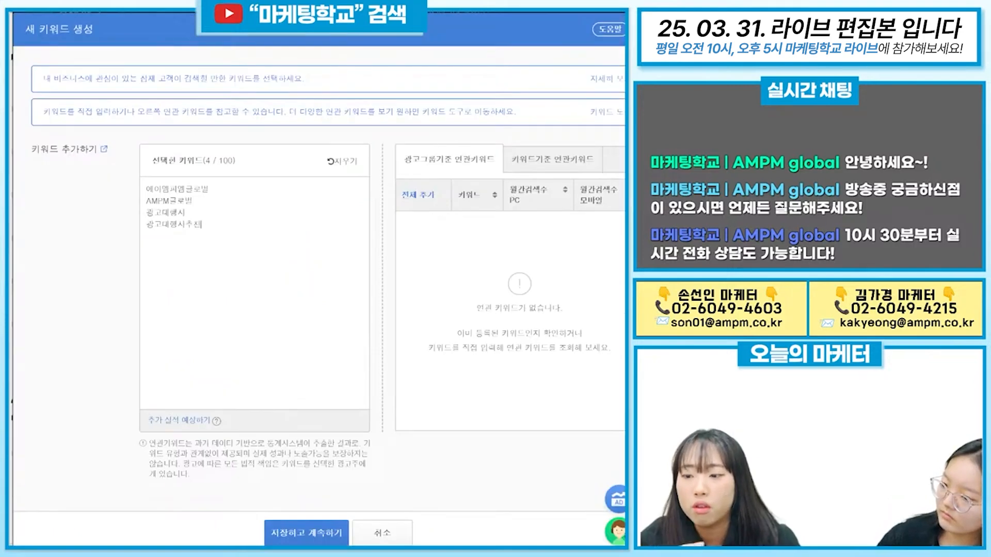
click(292, 213)
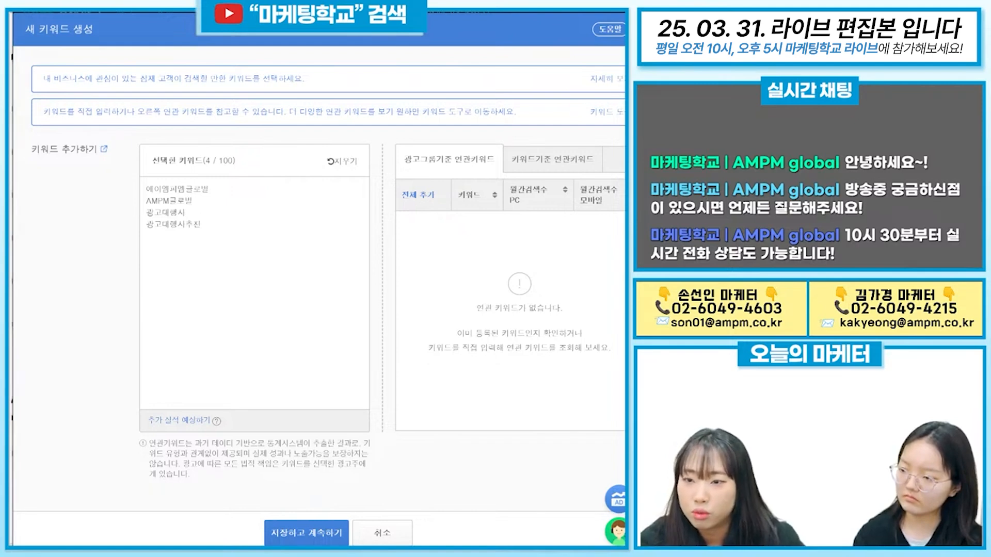
- Switch to Google, search for 키워드조합기 and open the 에이엠피엠글로벌 keyword analysis site from the results
scroll(241, 232, up, 1)
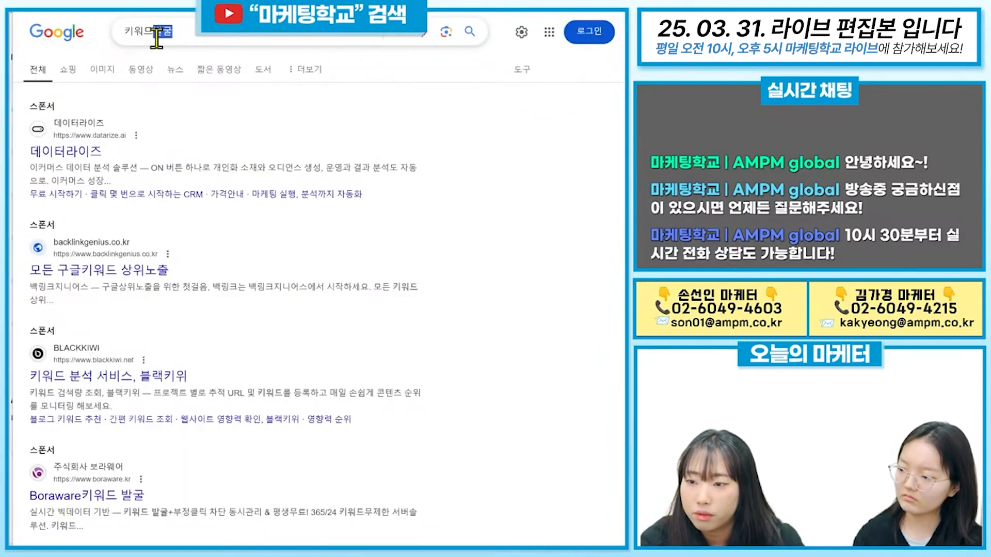
click(157, 36)
key(Return)
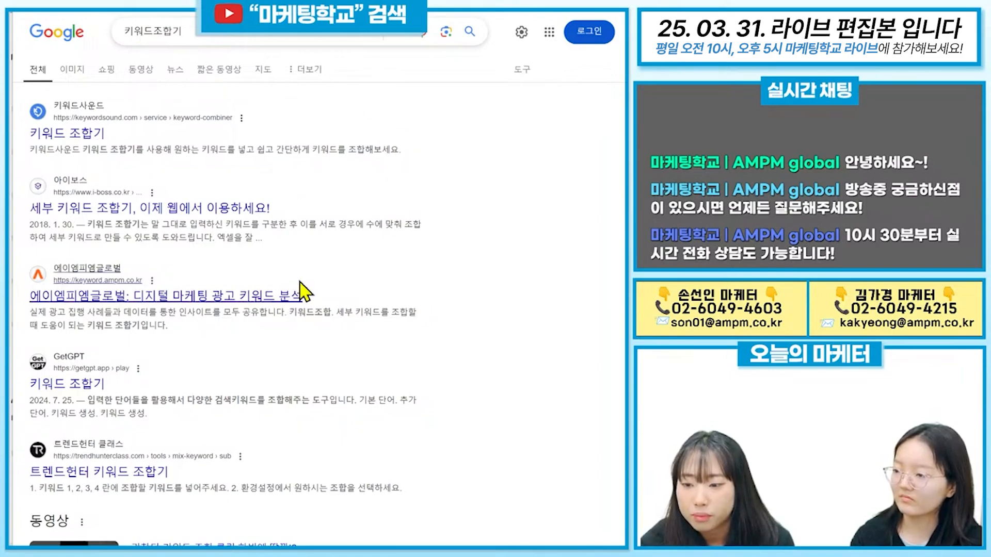
click(300, 289)
- Look over the search trend and shopping insight forms and open the site's 키워드조합기 tool
scroll(302, 287, down, 8)
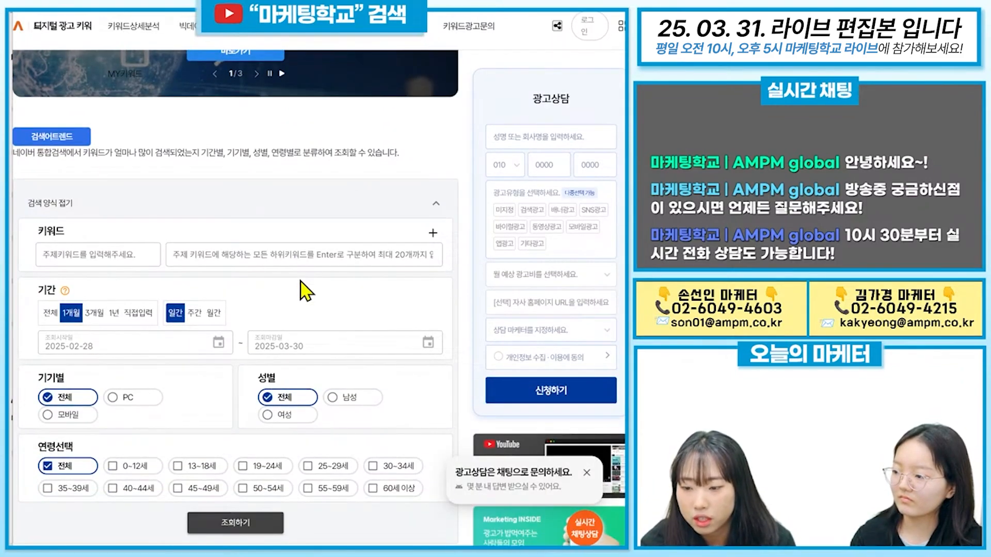
scroll(361, 328, down, 10)
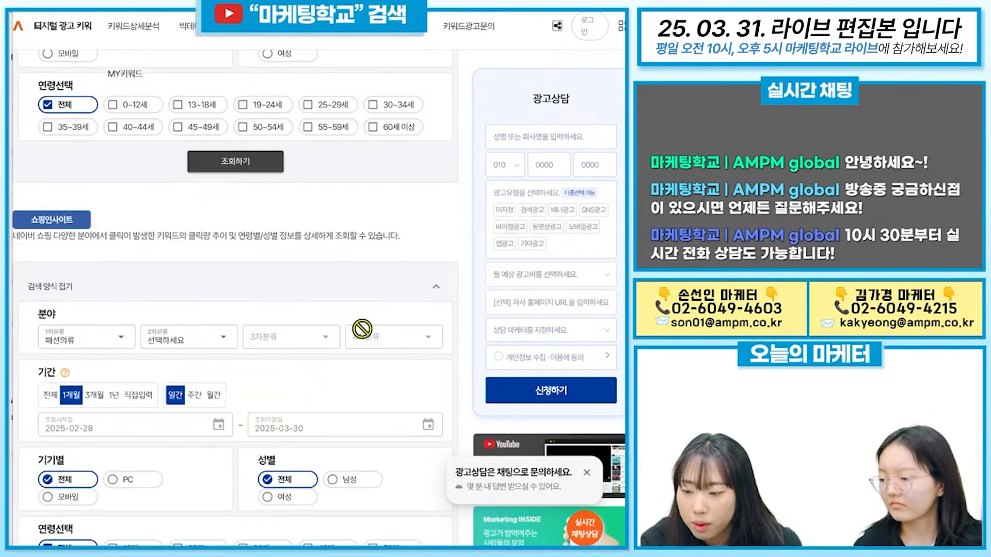
scroll(364, 330, up, 10)
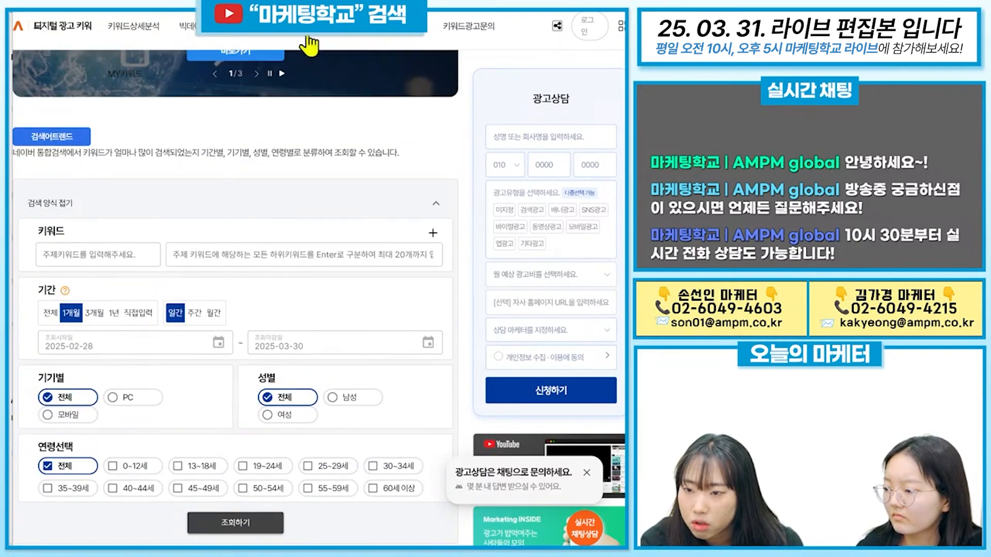
click(392, 29)
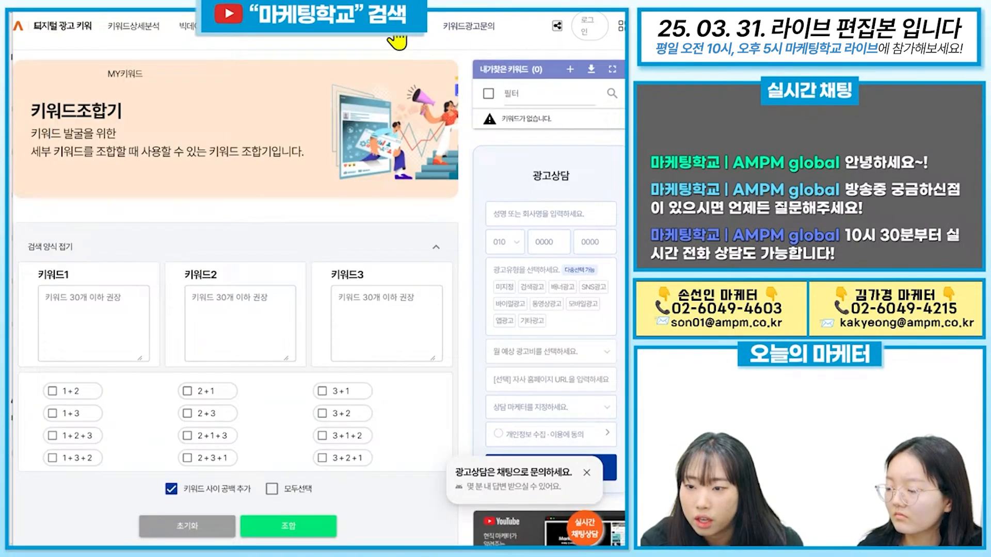
- Enter 에이엠피엠글로벌 as a 키워드1 term in the keyword combiner
click(108, 294)
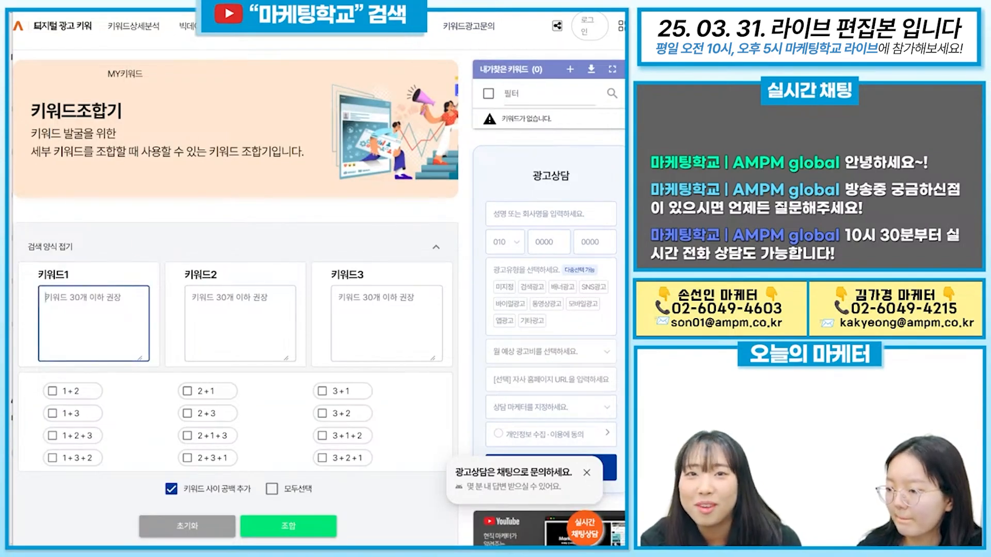
key(Tab)
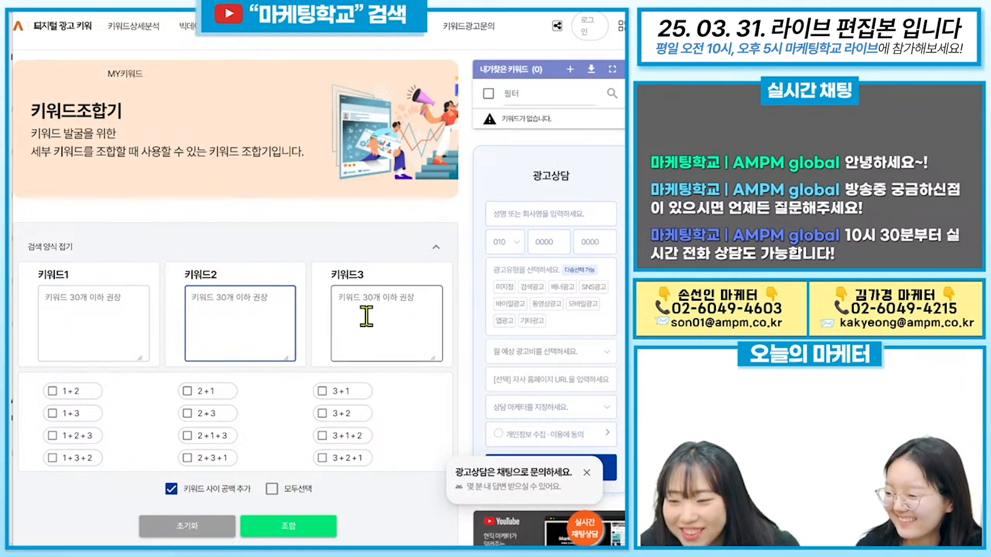
click(89, 325)
text(앵)
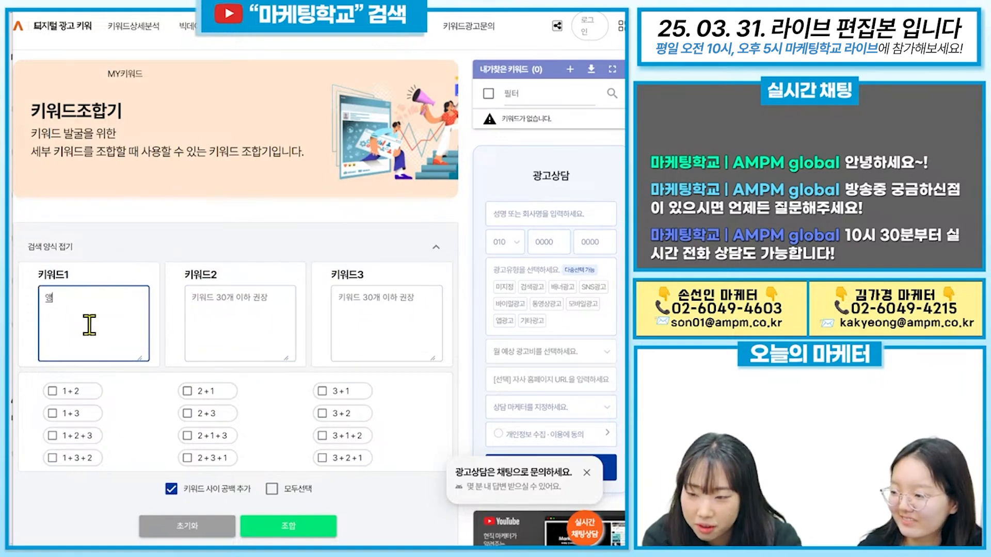
text(엥)
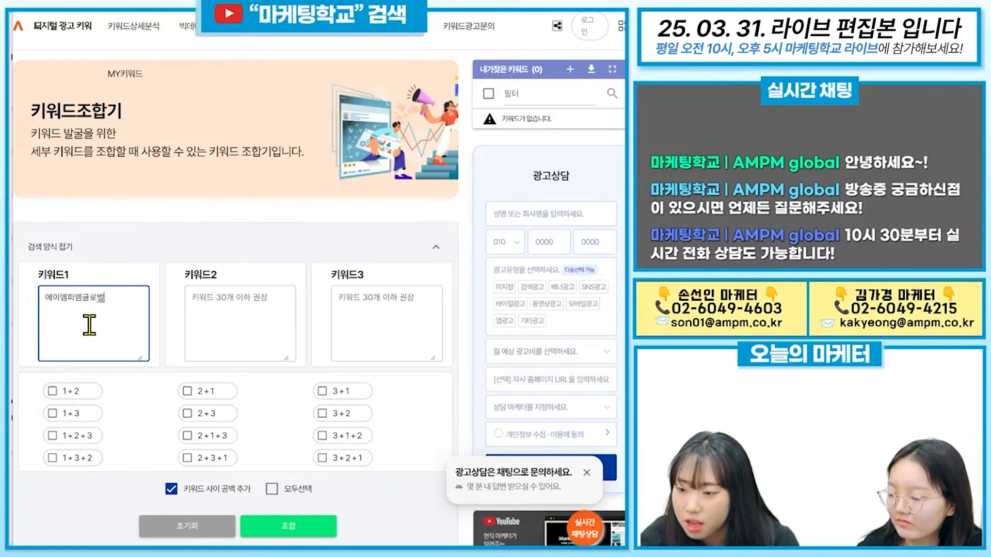
click(230, 310)
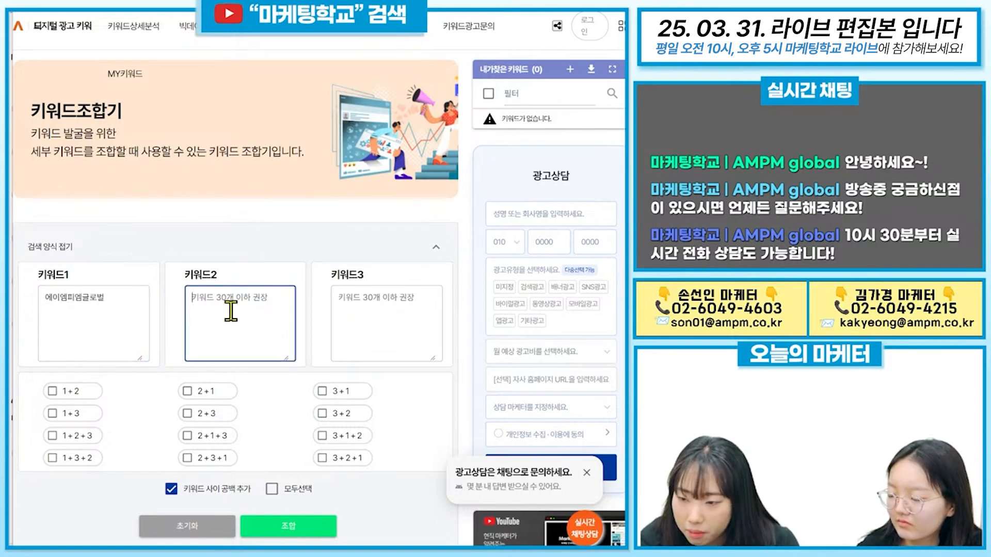
- Replace the 키워드1 contents with 광고대행사, 네이버검색광고공식대행사 and 파워링크 대행사 on separate lines
click(134, 312)
key(ctrl+a)
text(광ㄱ)
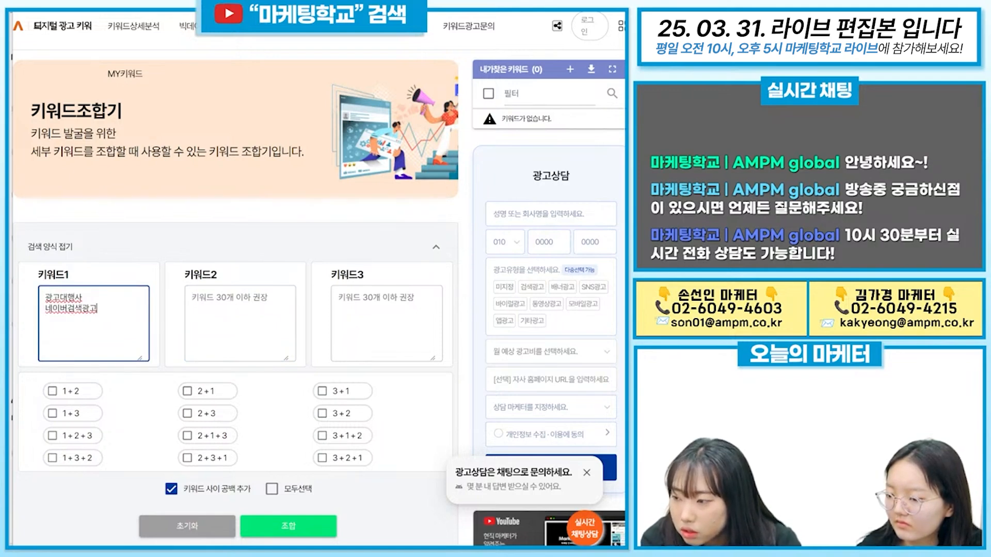
text(공시)
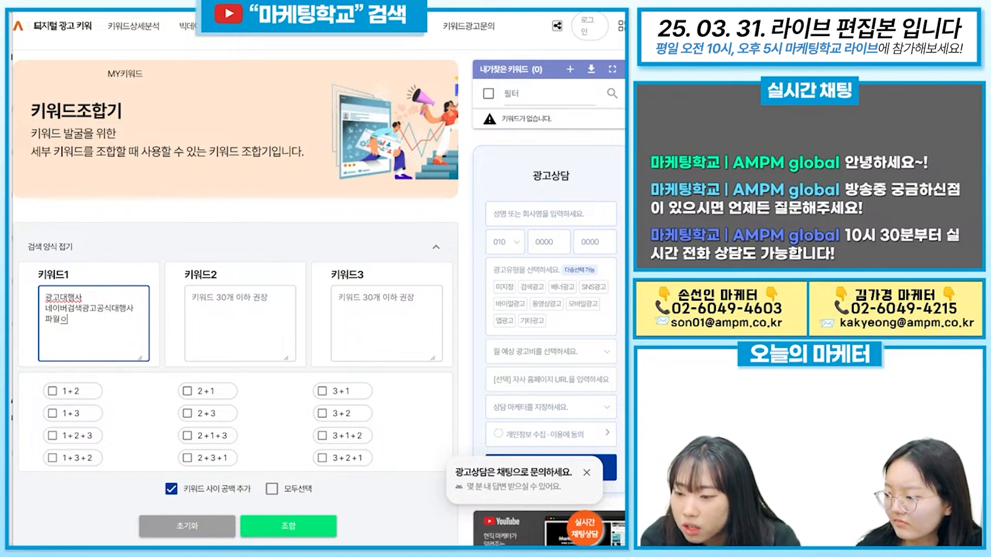
text(대행사)
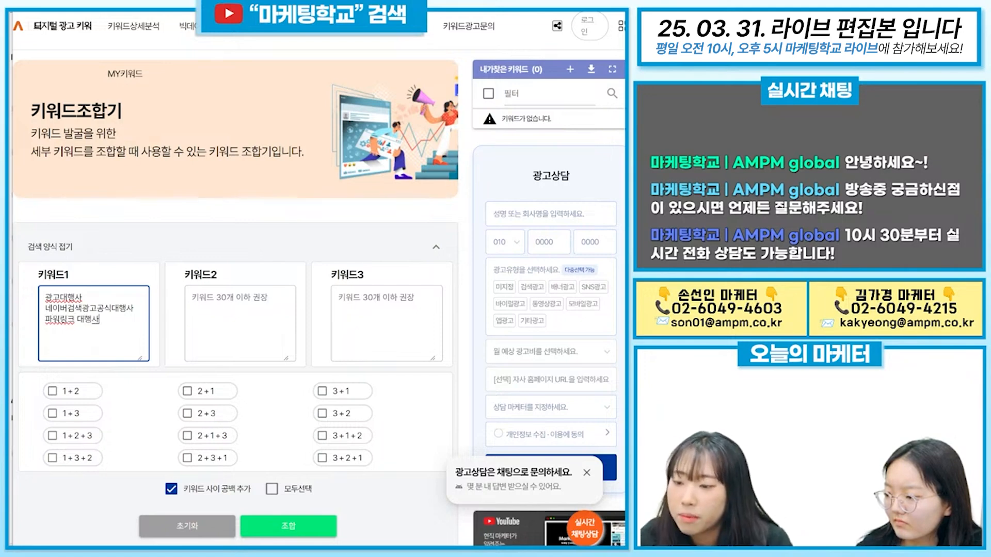
- Enter 추천, 후기, 마케터 and 잘하는곳 on separate lines as the 키워드2 terms
click(223, 326)
text(추제)
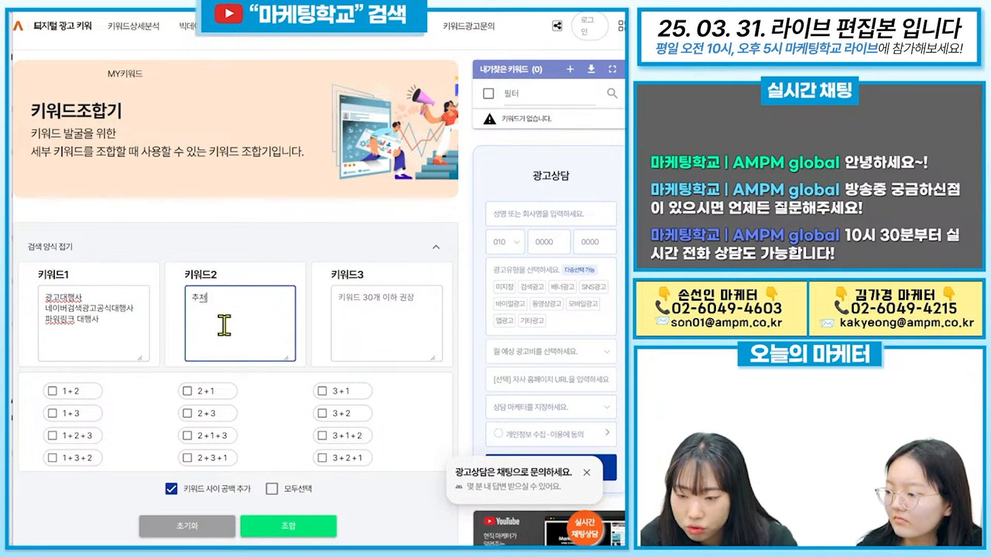
text(후기)
key(Return)
text(마케터)
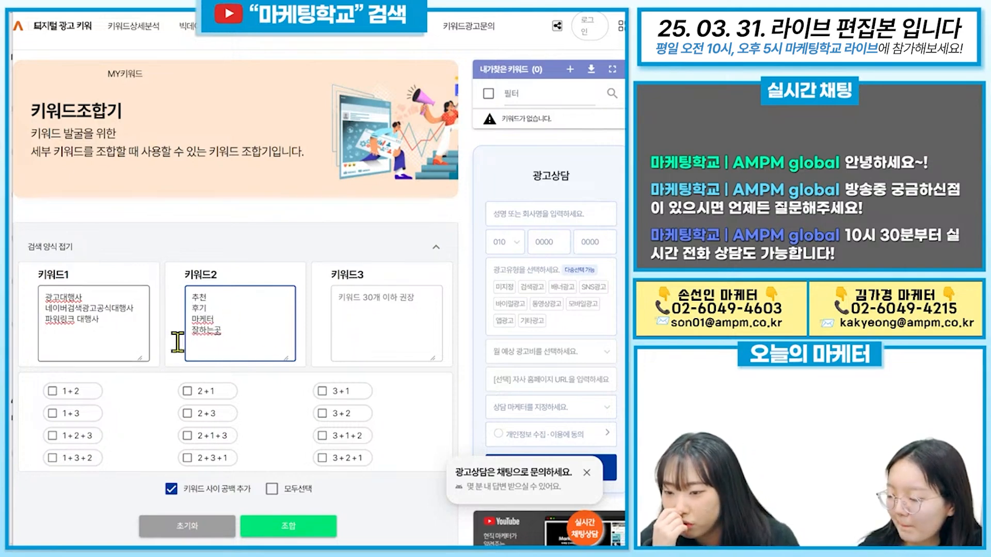
- Generate the keyword combinations using the 1+2 pattern
click(52, 391)
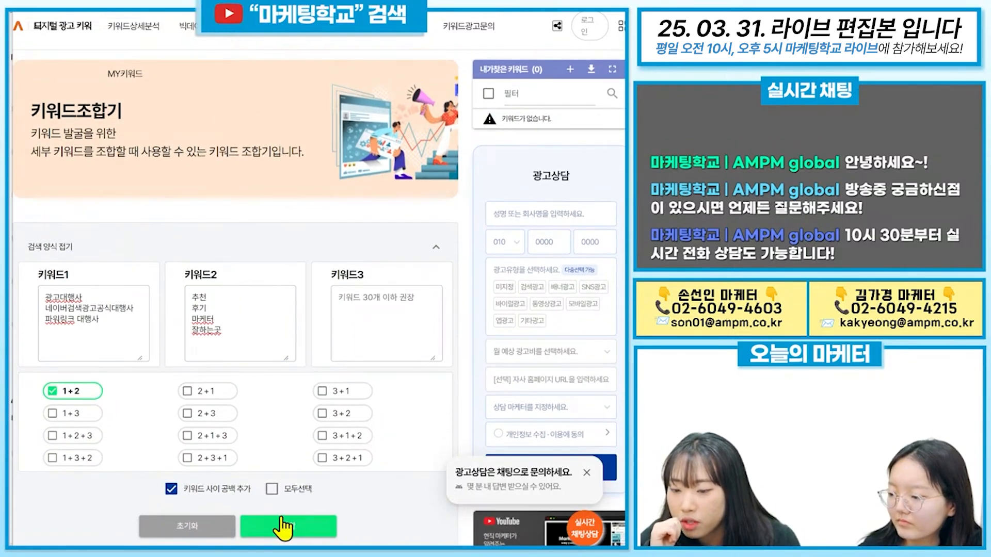
click(283, 527)
scroll(193, 397, down, 3)
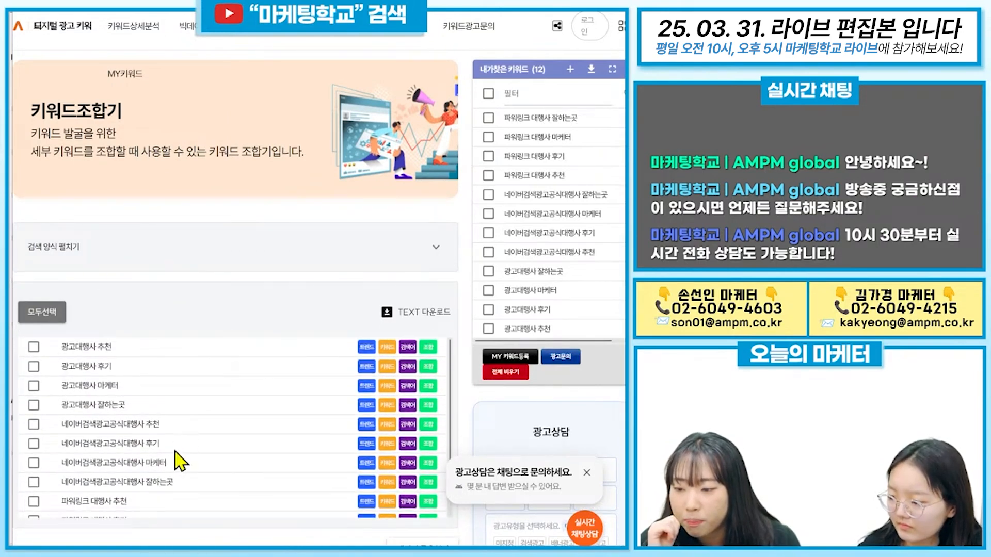
- Select the combined keyword 광고대행사 추천 and view its search trend chart
click(34, 356)
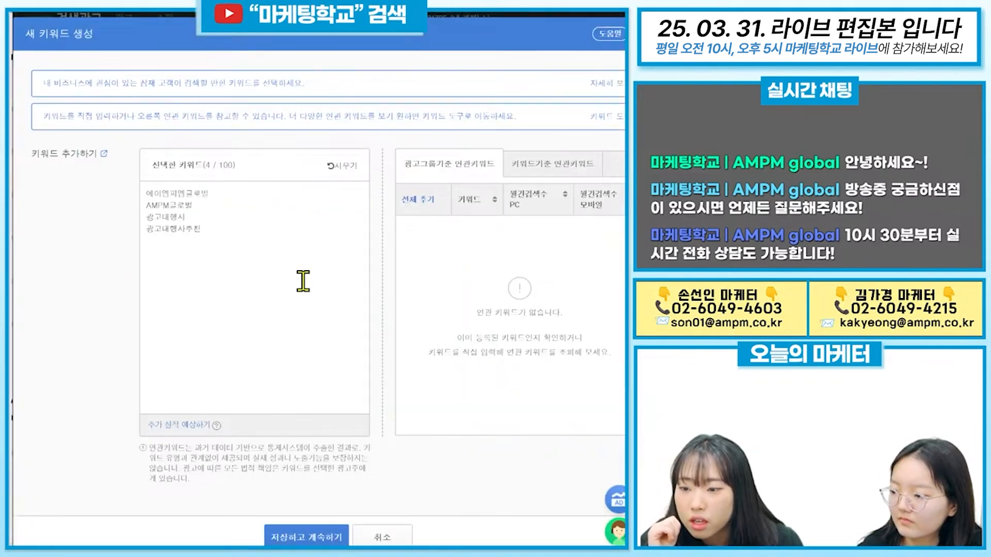
key(ctrl+a)
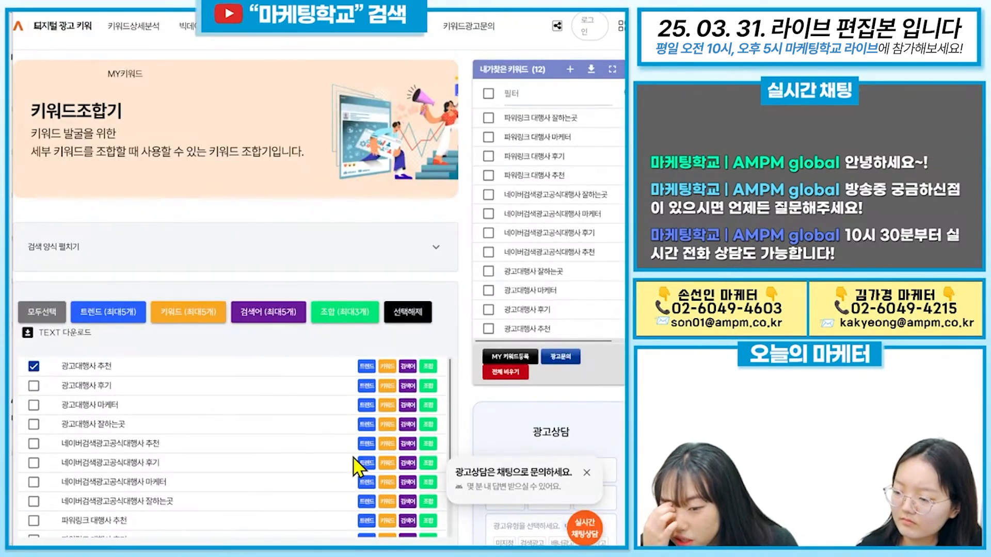
click(367, 369)
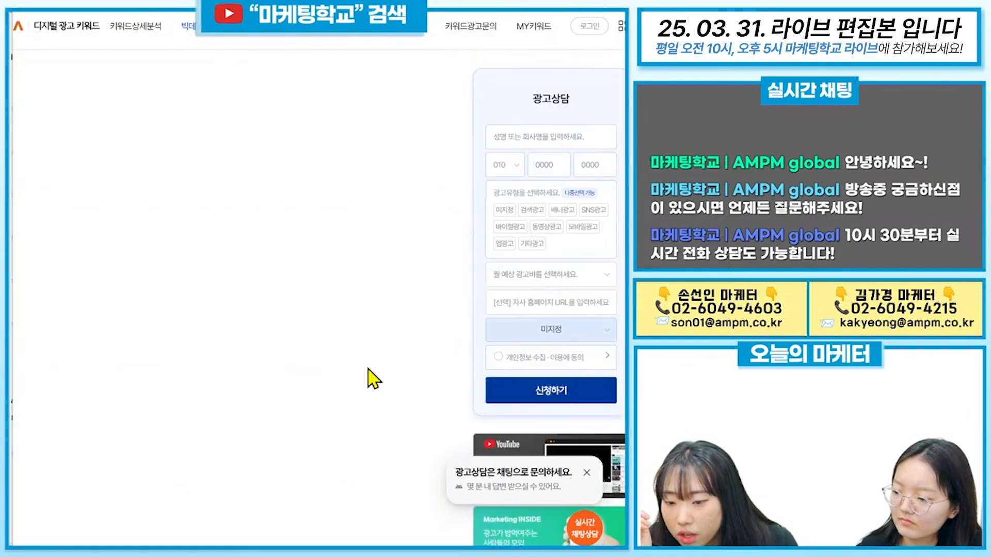
scroll(380, 372, down, 5)
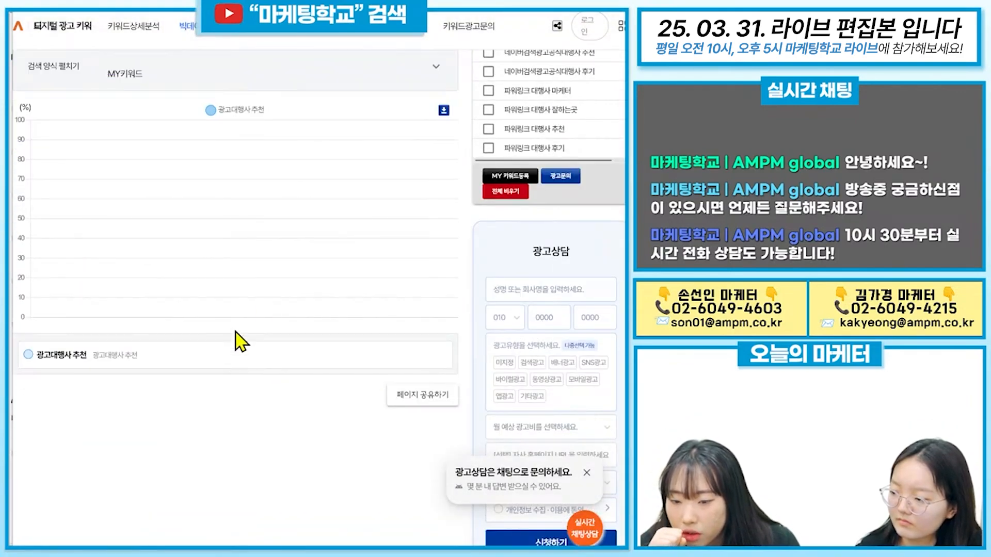
- Look over the search trend chart for 광고대행사 추천 and return to the combined keyword list in 키워드조합기
scroll(241, 342, up, 3)
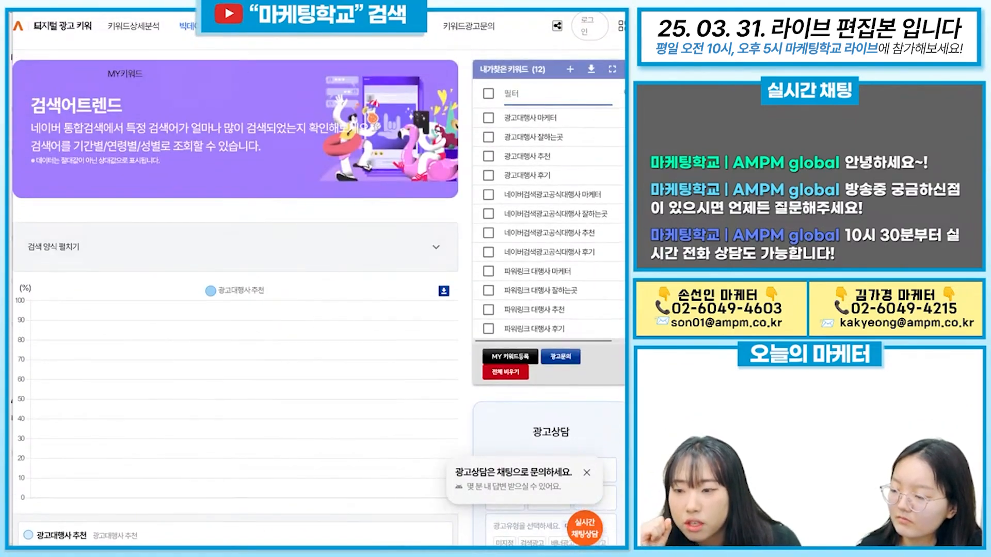
key(alt+Left)
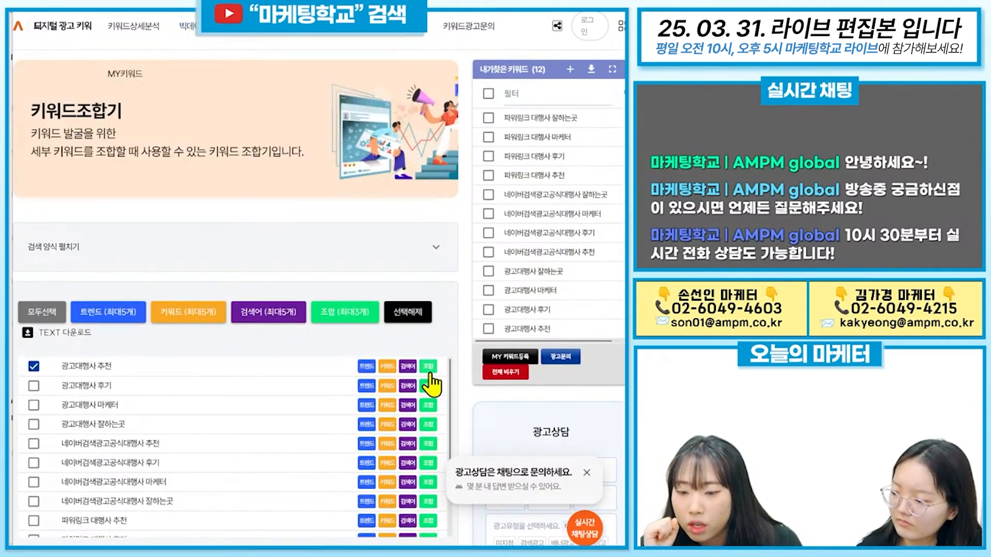
scroll(397, 420, down, 1)
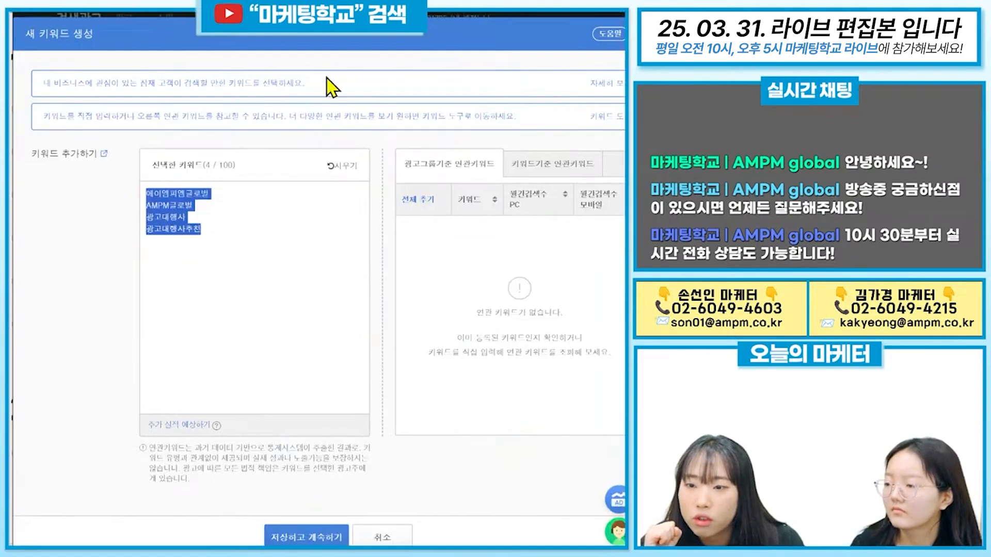
- Switch to the Naver ad manager and save 에이엠피엠글로벌, AMPM글로벌, 광고대행사 and 광고대행사추천 as the ad group's new keywords
click(274, 537)
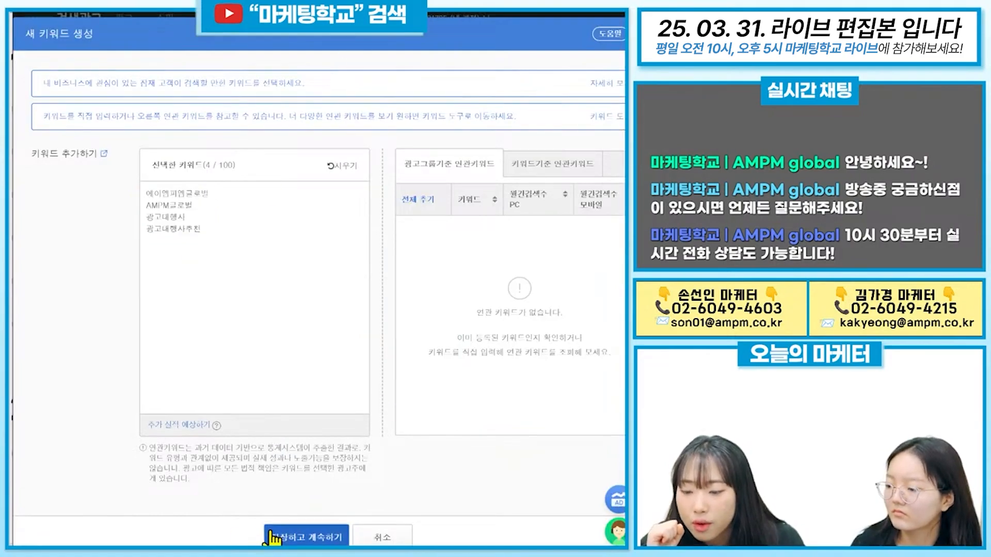
click(356, 393)
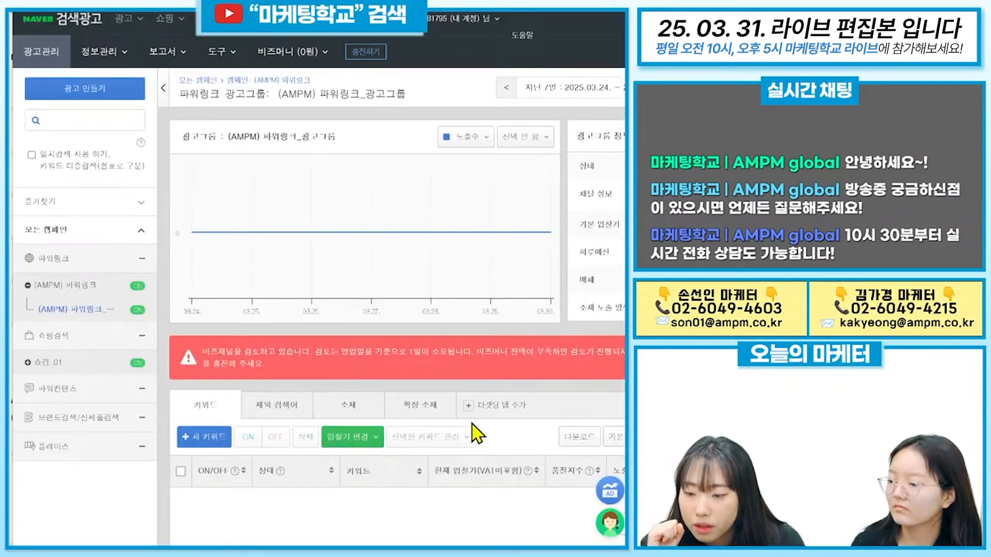
- Review the media, bid weight and 확장 검색 settings in the ad group form, cancel it, and open the (AMPM) 파워링크_광고그룹 ad group
scroll(439, 434, down, 15)
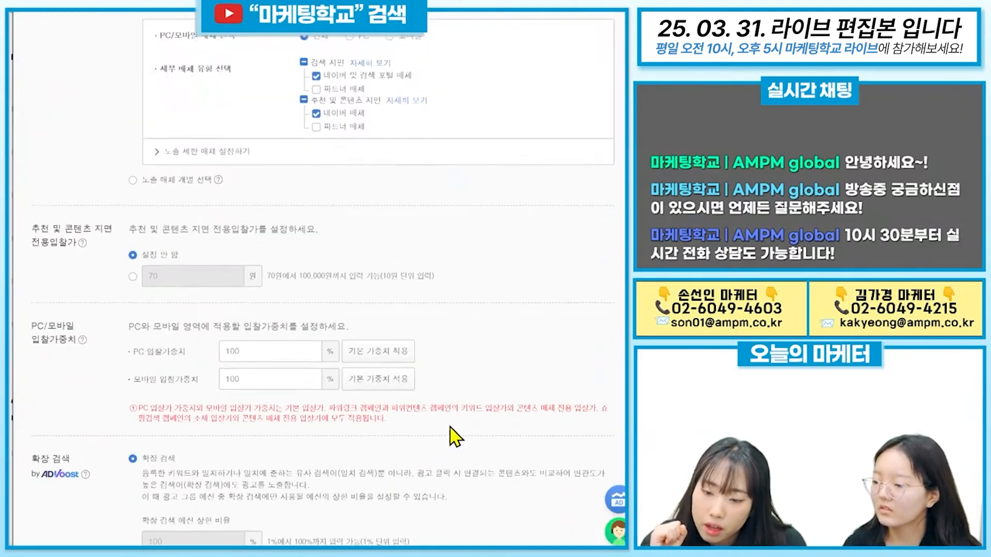
click(360, 527)
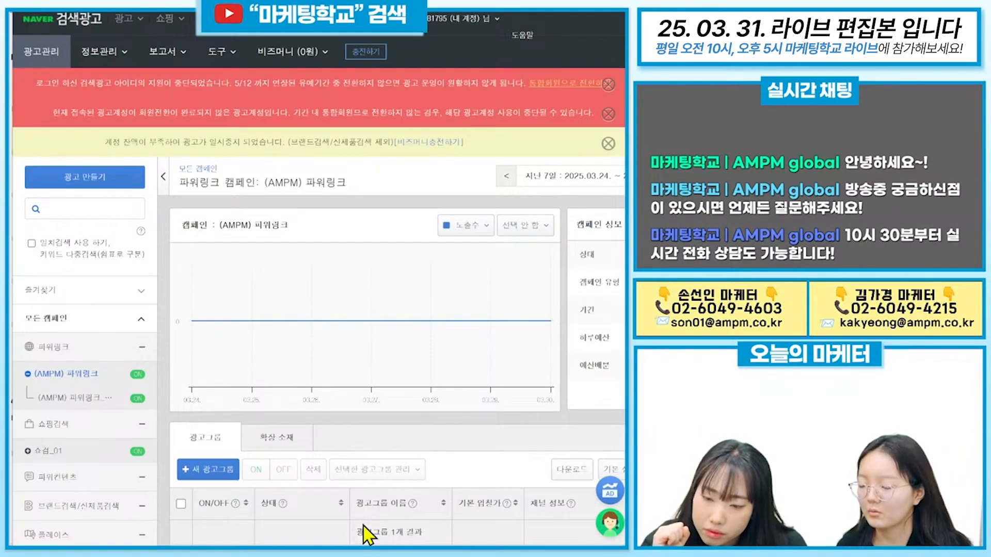
click(404, 435)
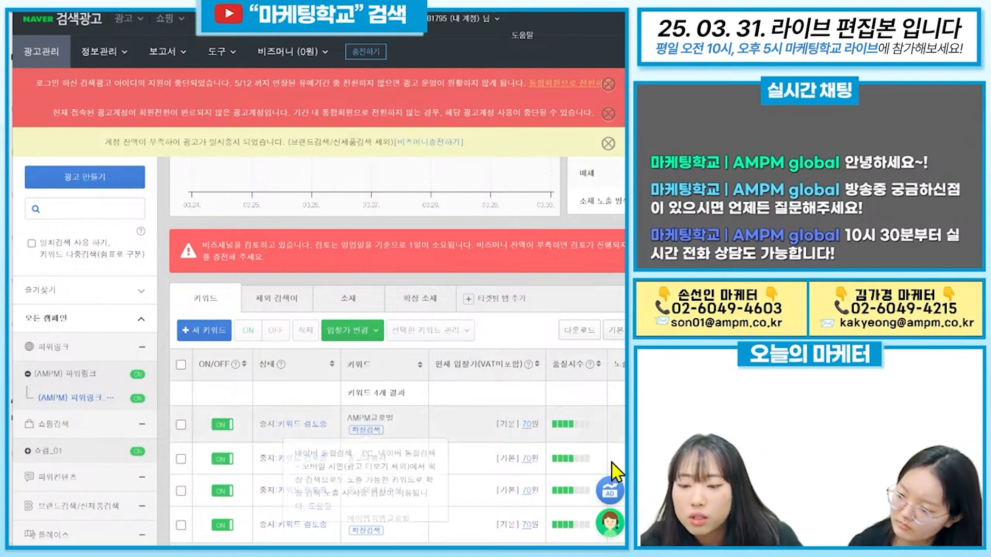
- Try a bulk bid change for all keywords using PC 통합검색(파워링크+비즈사이트) 4위 평균 입찰가, and cancel it
click(180, 365)
click(367, 335)
click(336, 357)
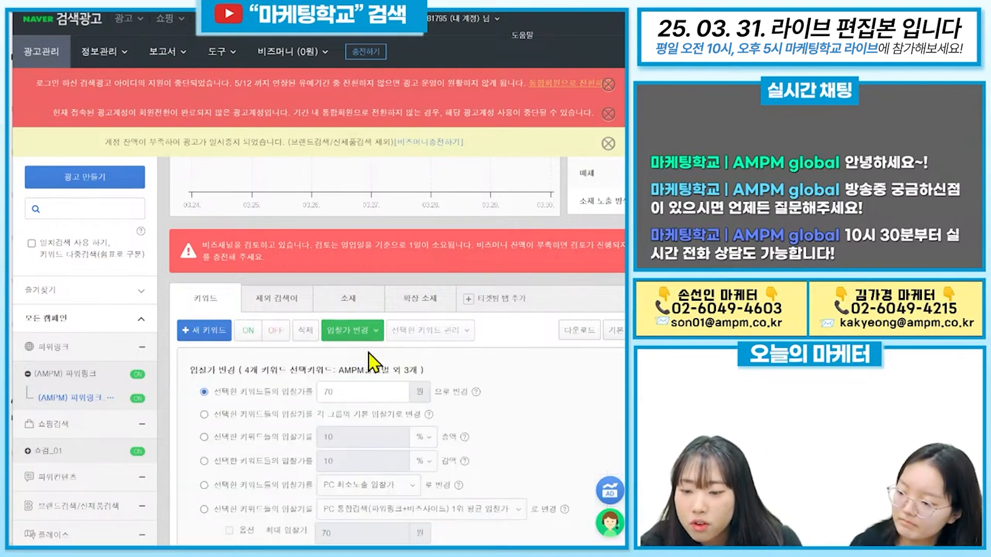
click(254, 330)
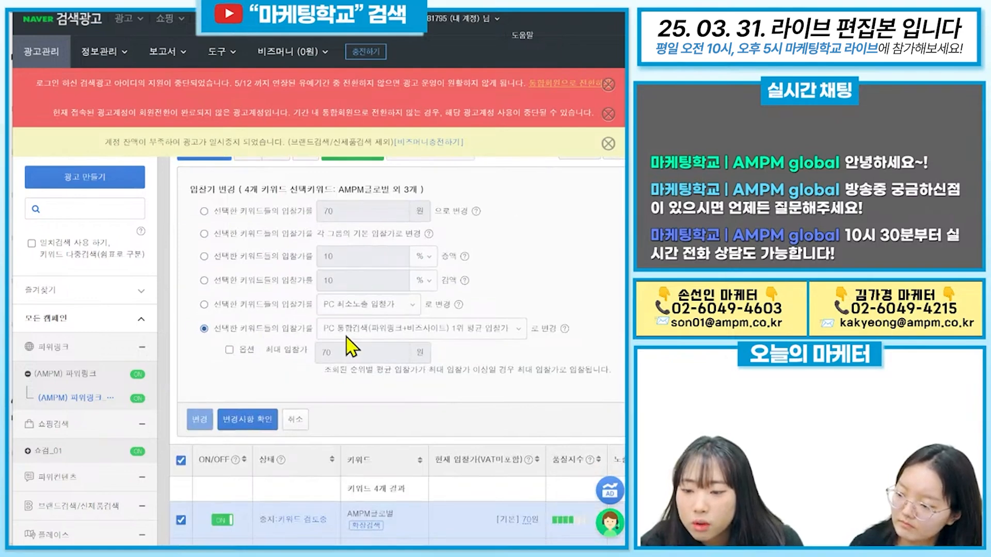
click(347, 336)
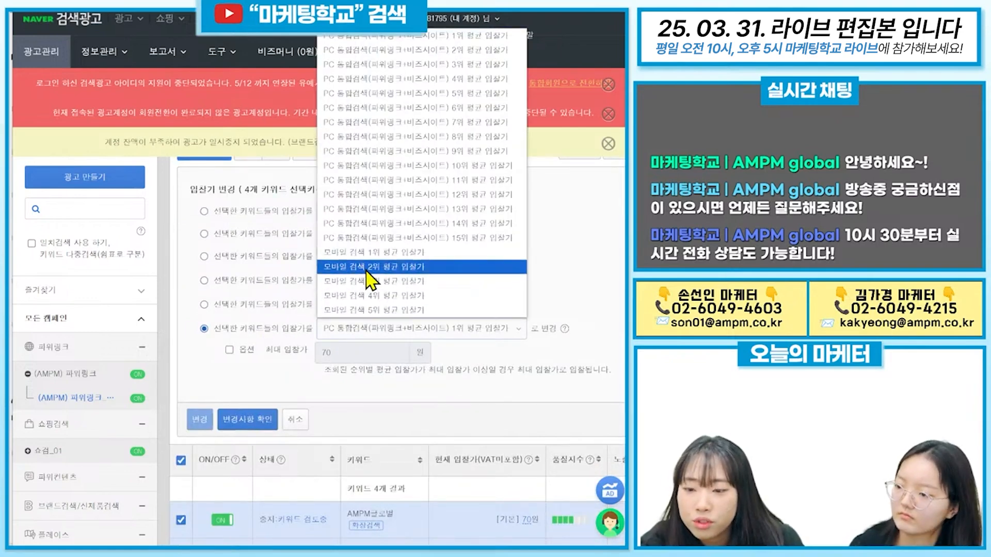
click(424, 78)
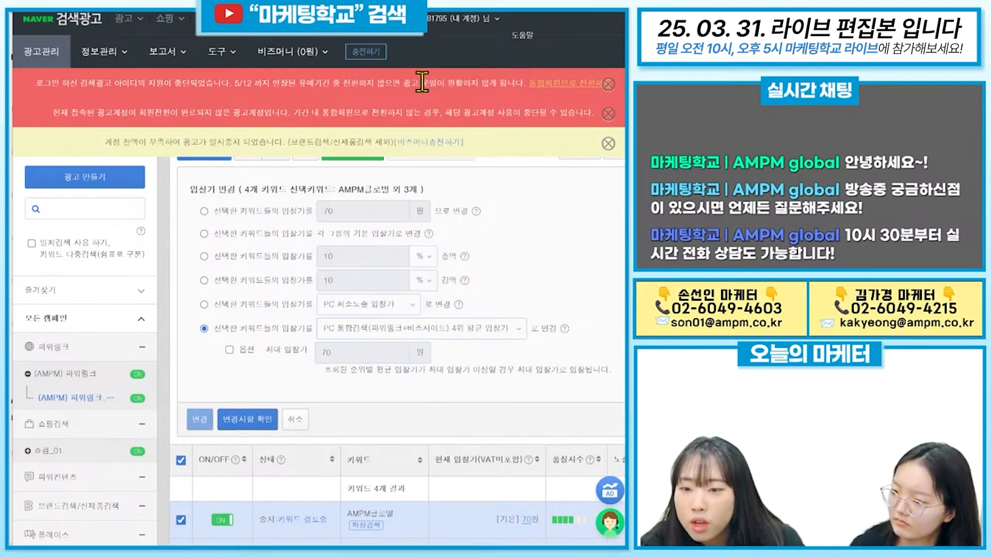
scroll(247, 426, down, 2)
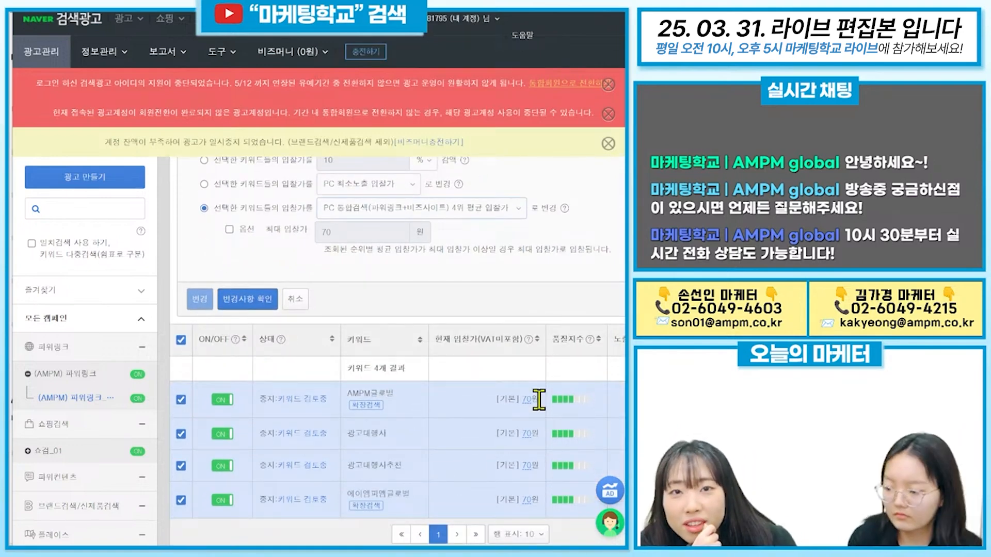
click(297, 299)
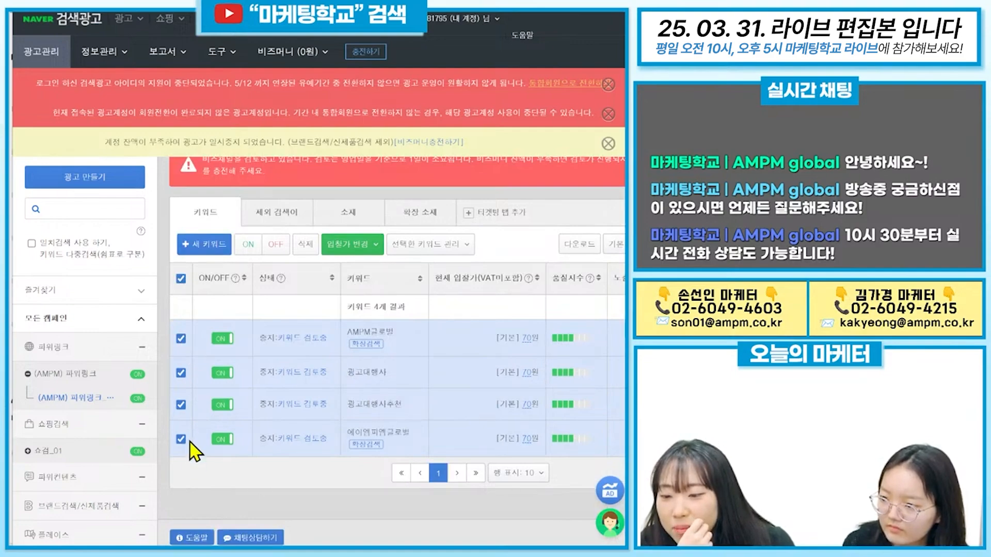
- Check the available 입찰가 변경 options for the selected keywords and clear the keyword selection
scroll(272, 420, up, 4)
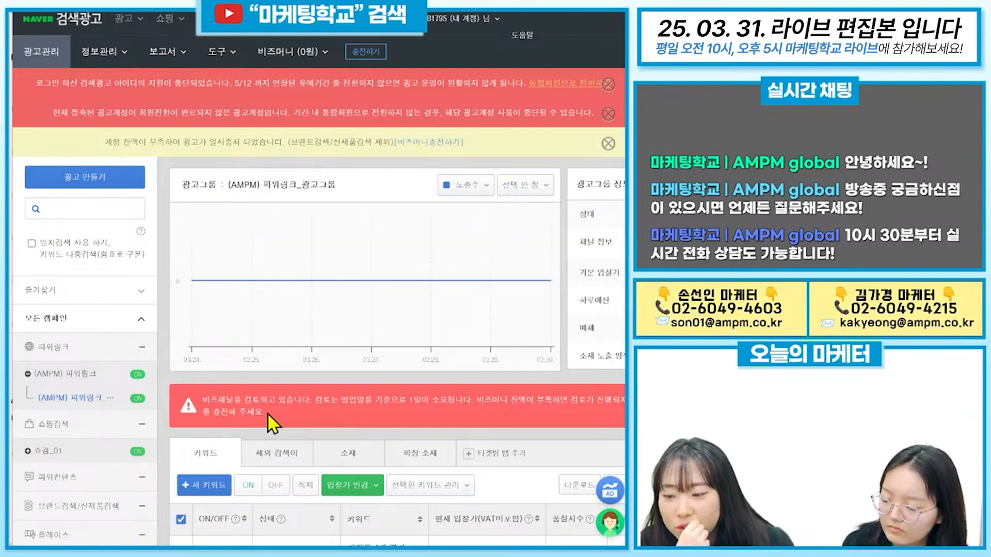
mouse_move(379, 551)
mouse_down()
mouse_move(614, 551)
mouse_move(389, 551)
mouse_up()
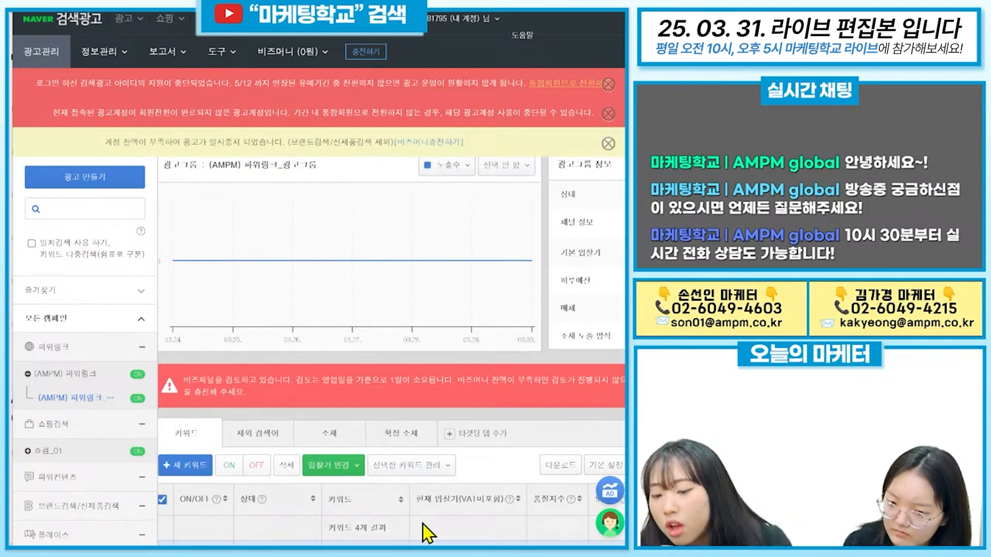
scroll(400, 467, down, 1)
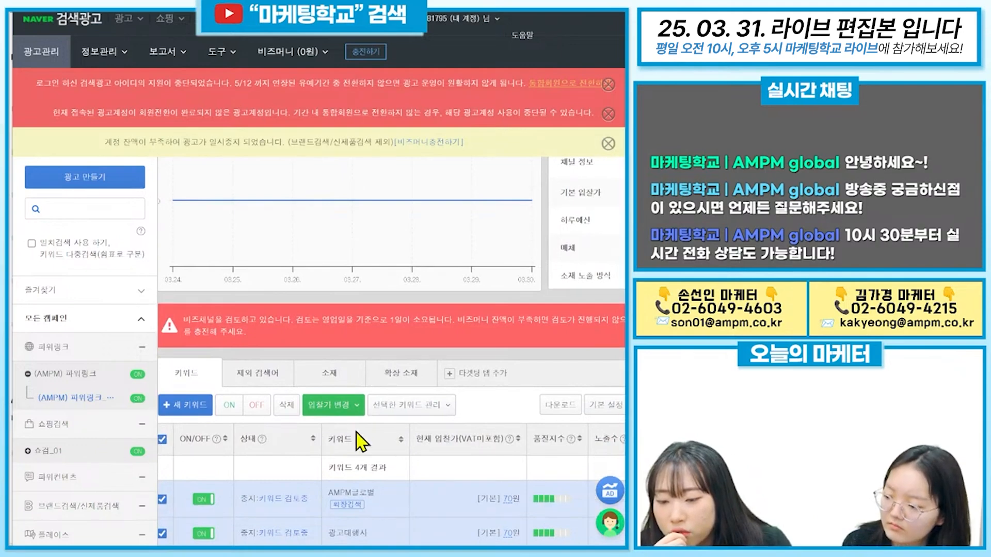
click(355, 407)
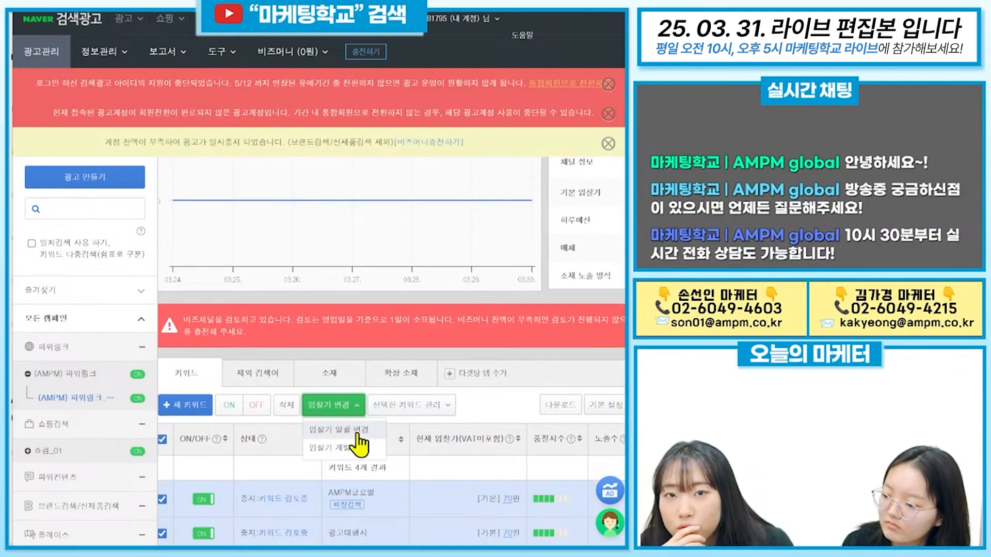
click(507, 424)
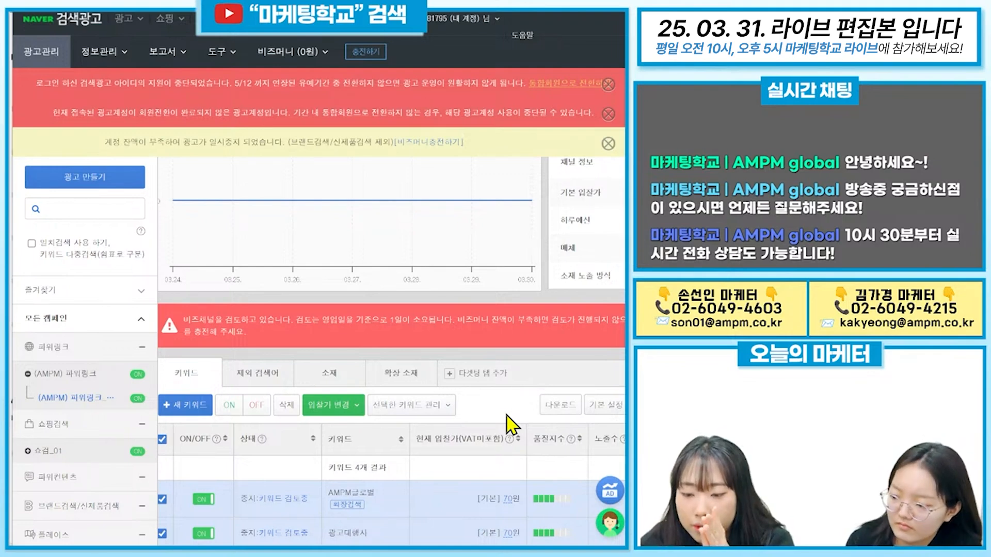
scroll(369, 541, down, 2)
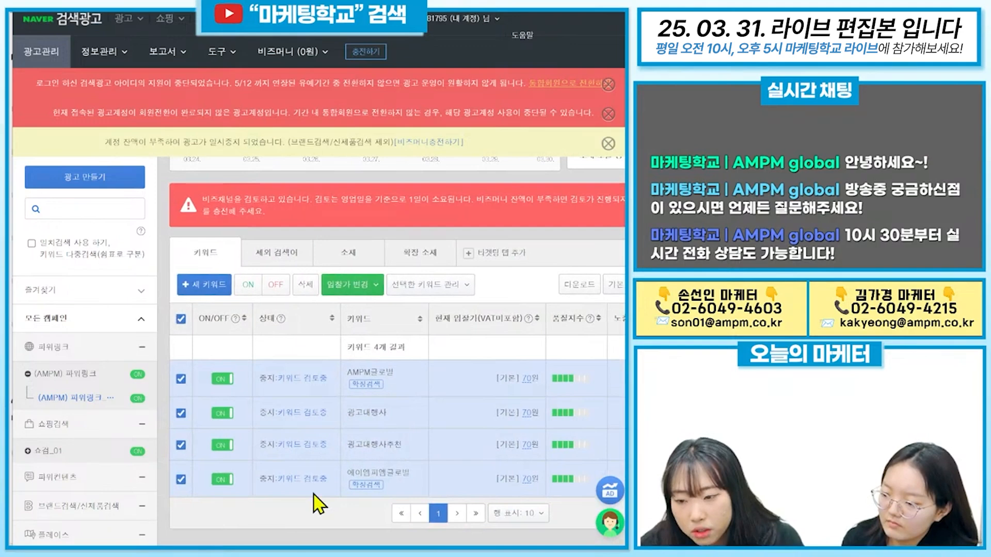
click(181, 318)
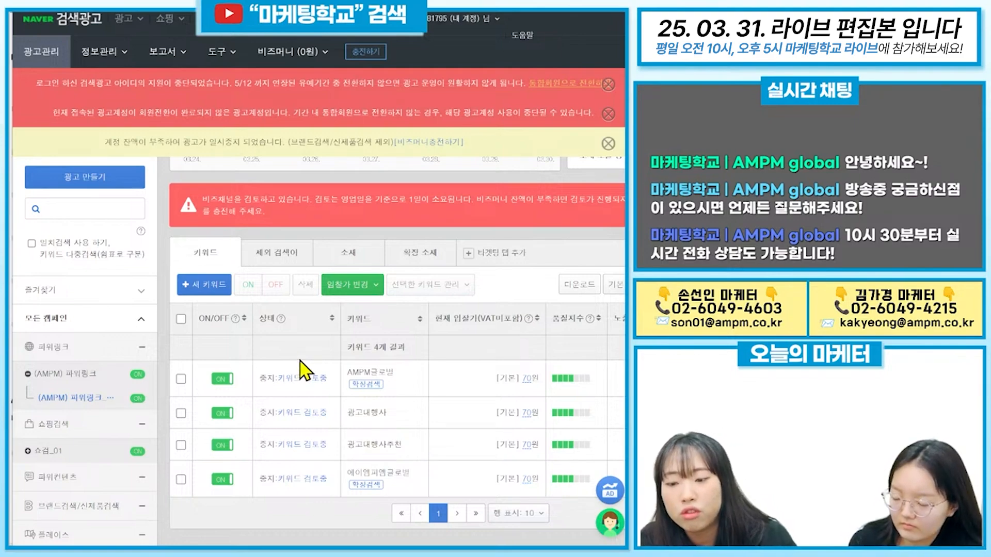
- Start a new 소재 for the ad group and look through the 반응형 소재 form with its URL and title fields
click(358, 253)
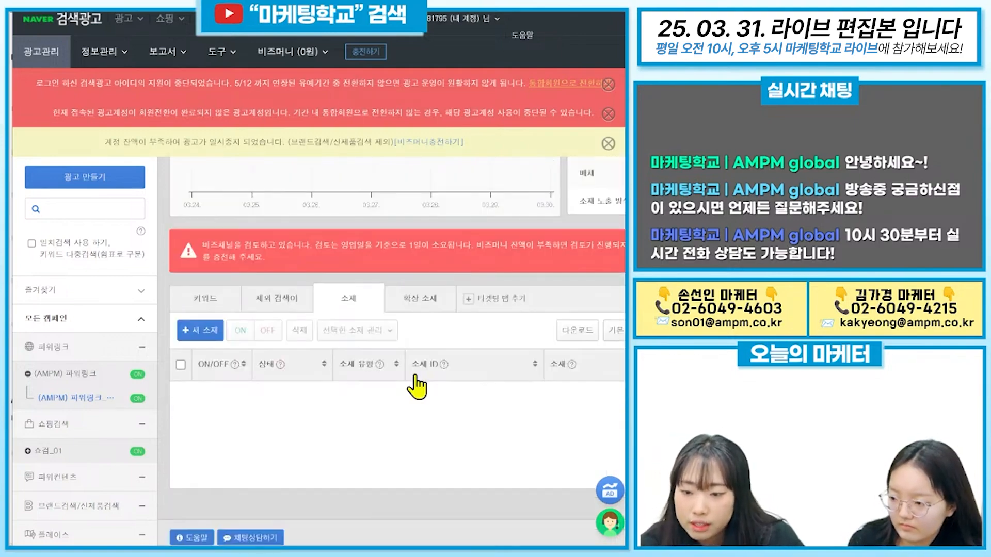
click(217, 269)
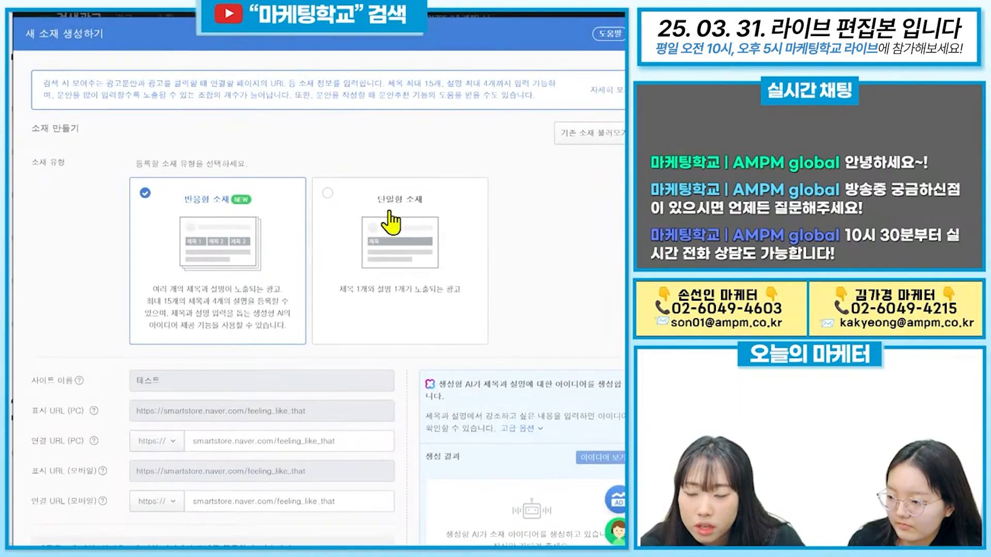
scroll(263, 312, down, 3)
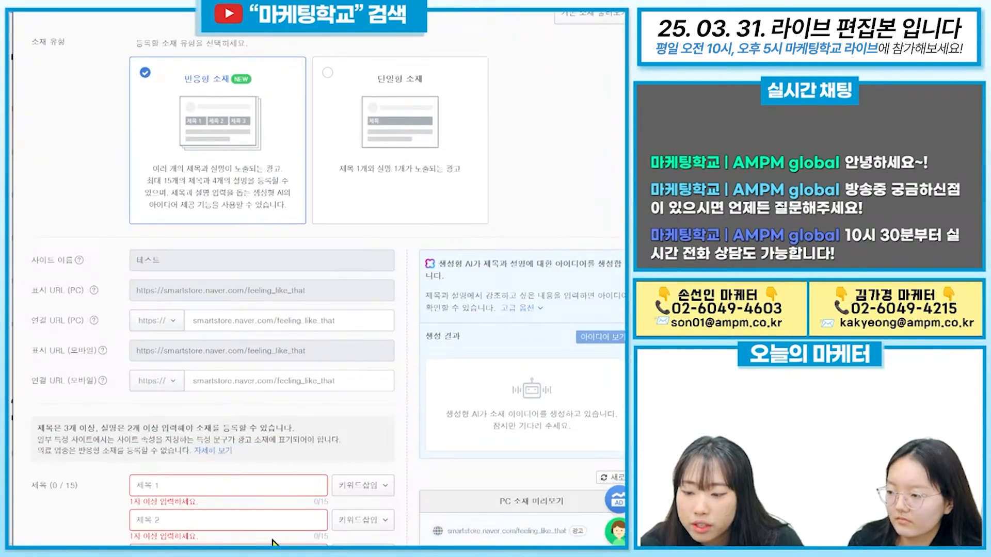
scroll(237, 516, down, 5)
scroll(423, 417, up, 6)
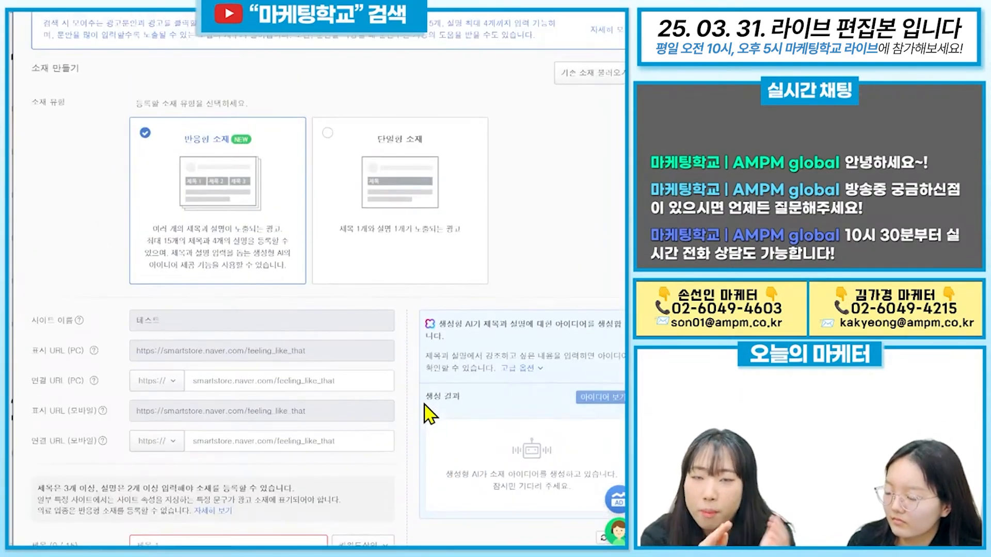
- Choose 단일형 소재, review its title, description and medical ad review number fields, and cancel the new ad creative
click(373, 110)
scroll(374, 147, down, 3)
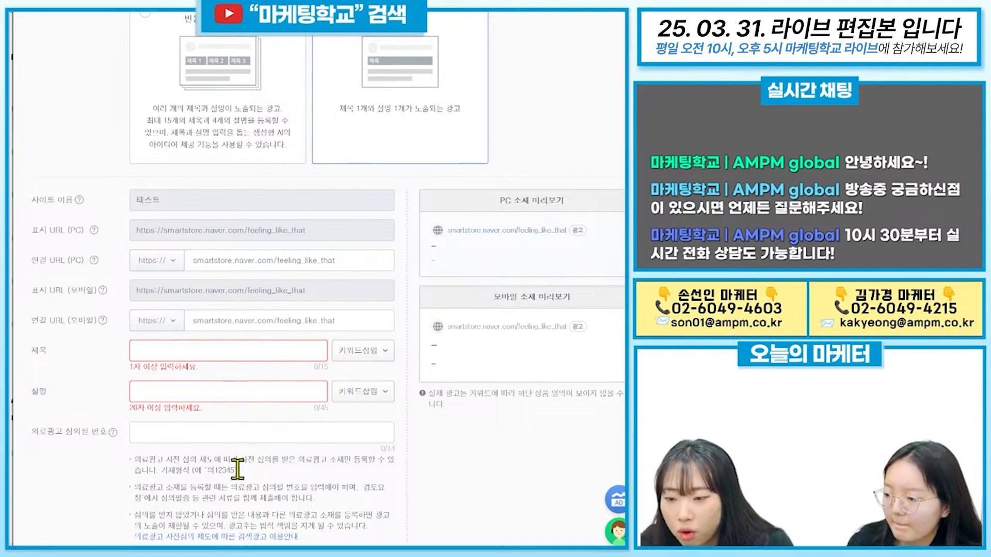
scroll(237, 468, down, 3)
scroll(238, 468, up, 3)
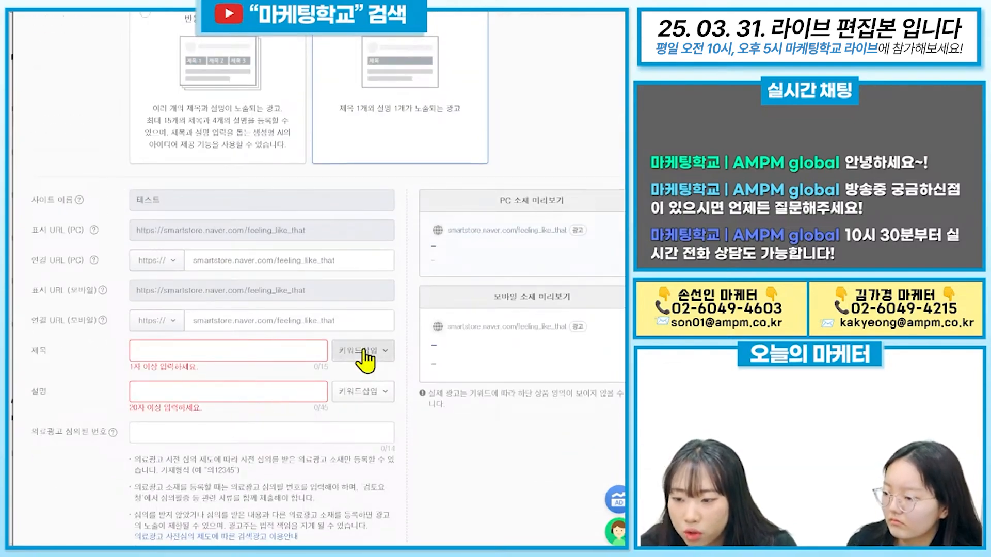
scroll(397, 479, down, 8)
click(377, 526)
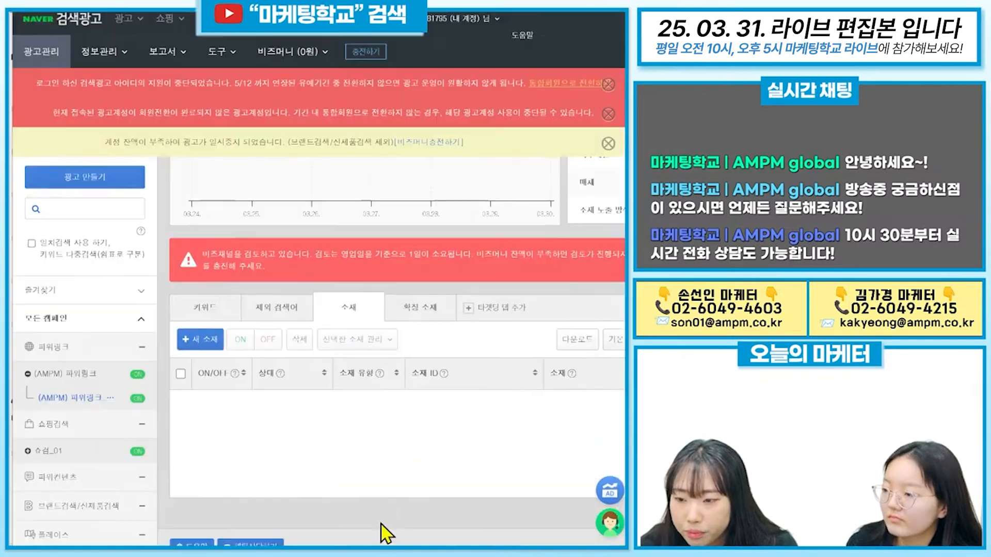
- View the list of new 확장 소재 types available for the ad group and close it without adding one
click(433, 310)
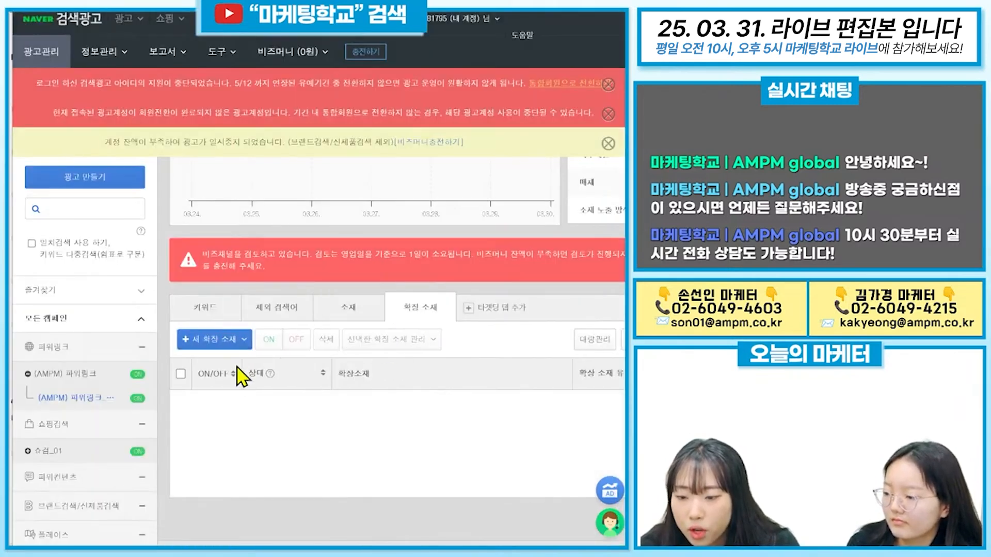
click(229, 339)
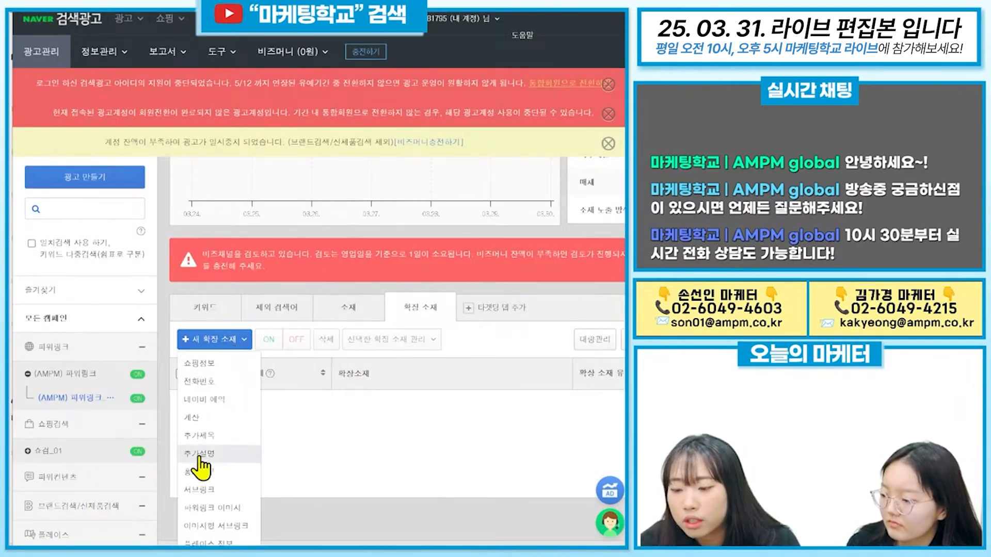
scroll(235, 505, down, 1)
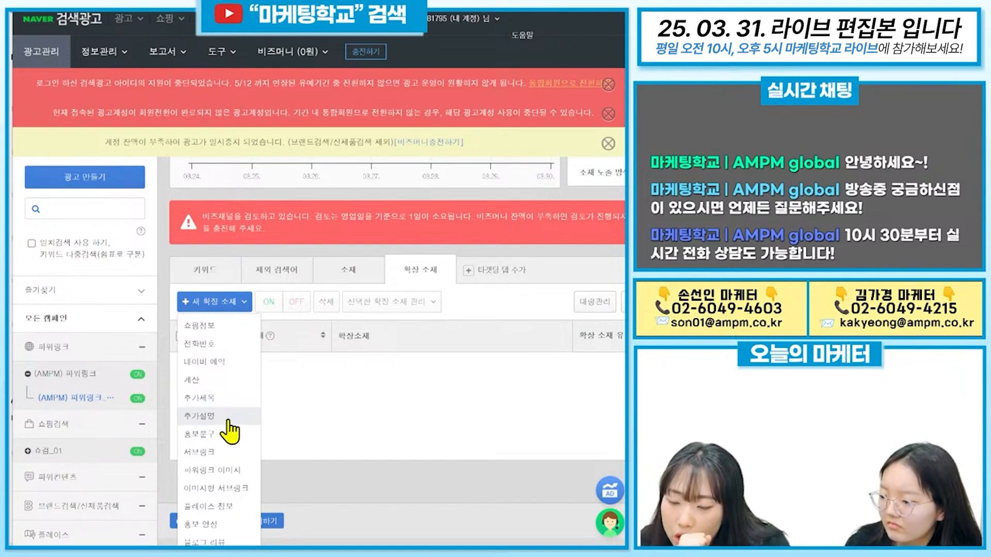
click(385, 483)
- Collapse the opened 즐겨찾기 list and go to the overview of all campaigns
click(155, 302)
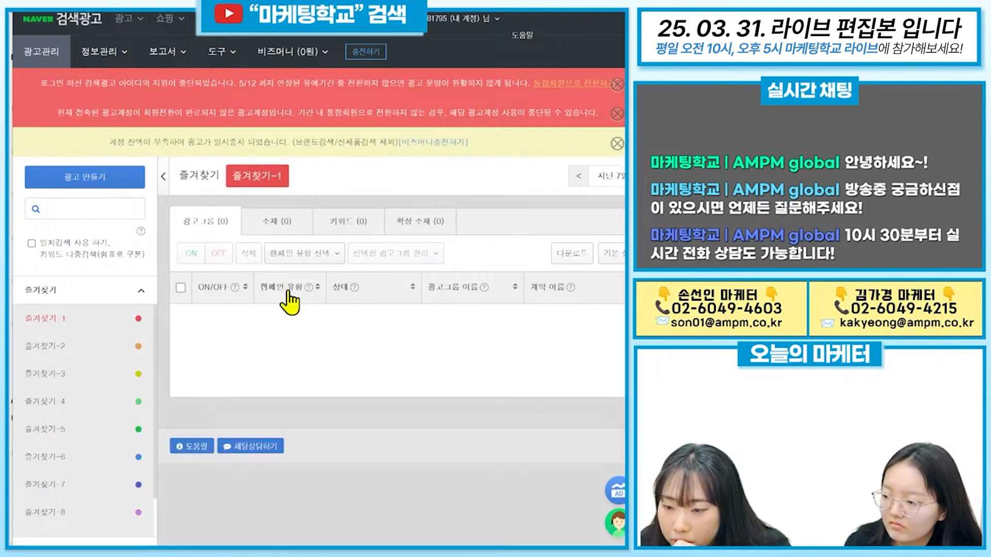
click(140, 292)
click(62, 321)
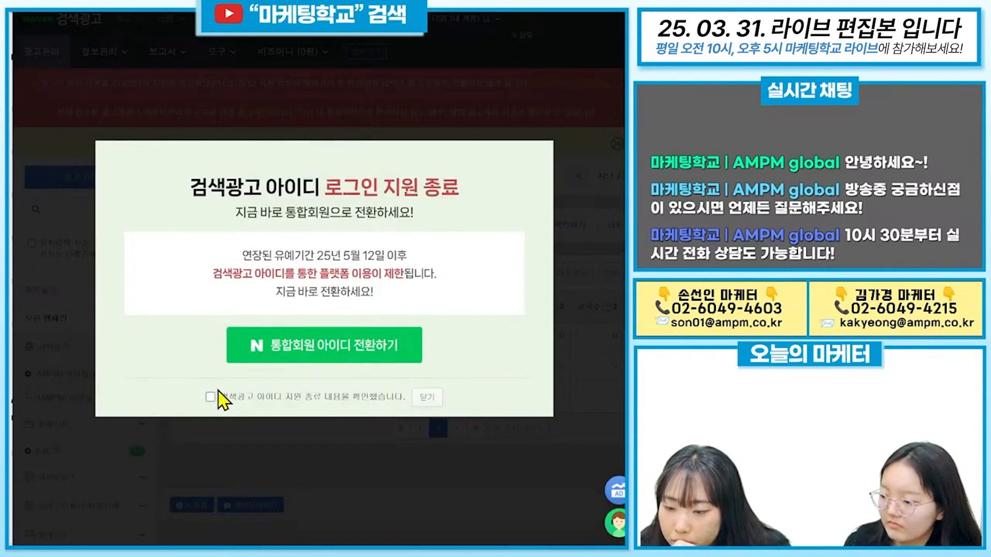
- Acknowledge and close both 검색광고 아이디 로그인 지원 종료 notices and reopen the (AMPM) 파워링크 campaign's ad group
click(210, 397)
click(427, 398)
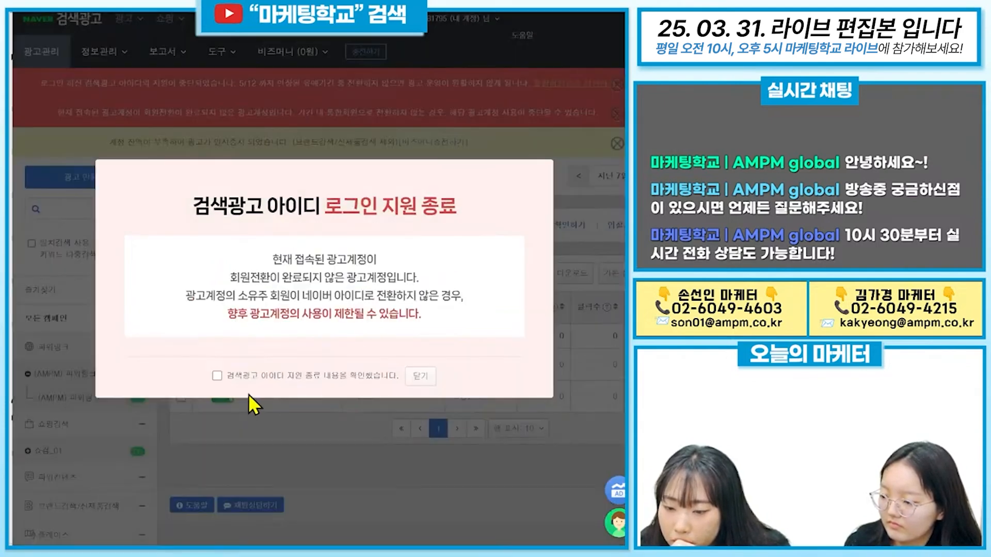
click(216, 375)
click(420, 376)
click(64, 398)
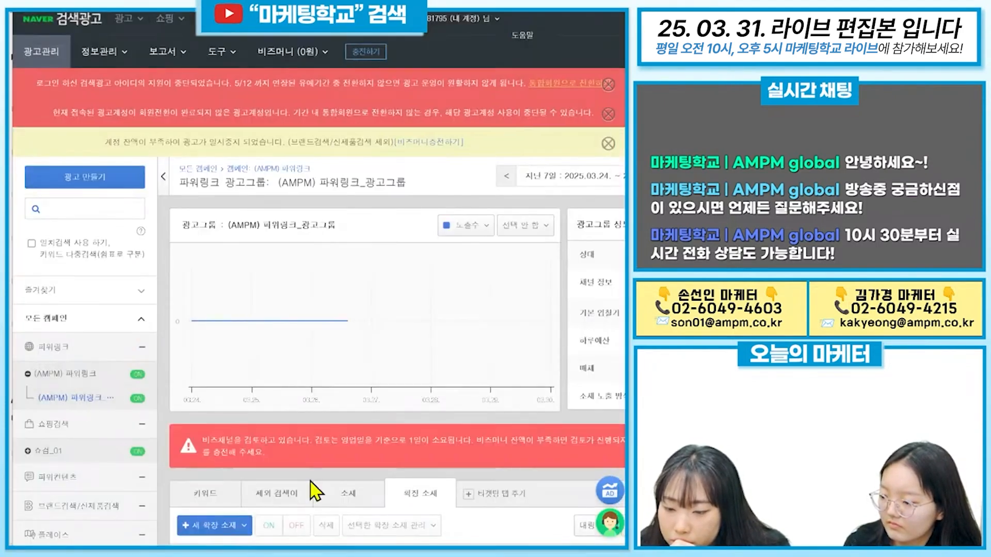
- Review the 새 확장 소재 type options of the (AMPM) 파워링크 ad group and close the list
scroll(312, 482, down, 4)
click(221, 320)
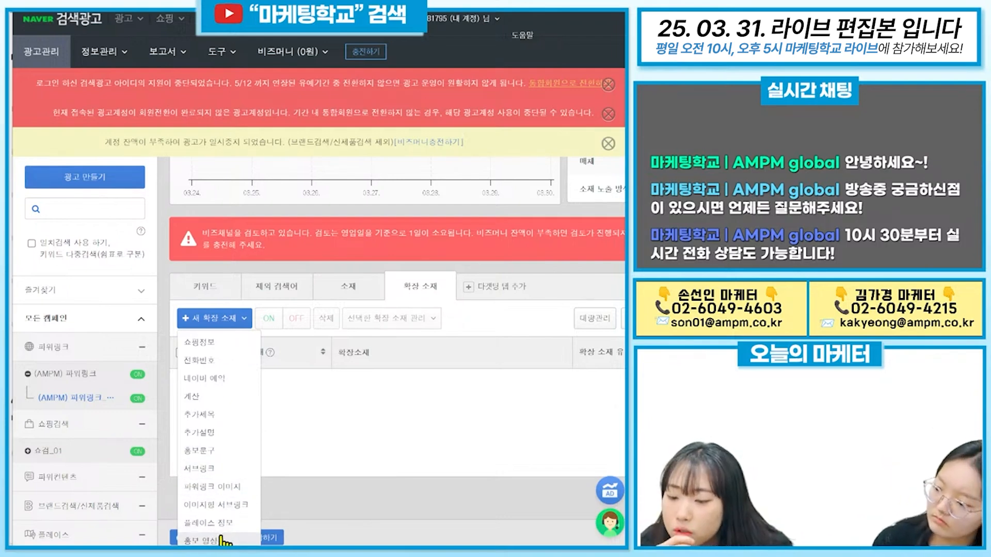
scroll(223, 542, down, 1)
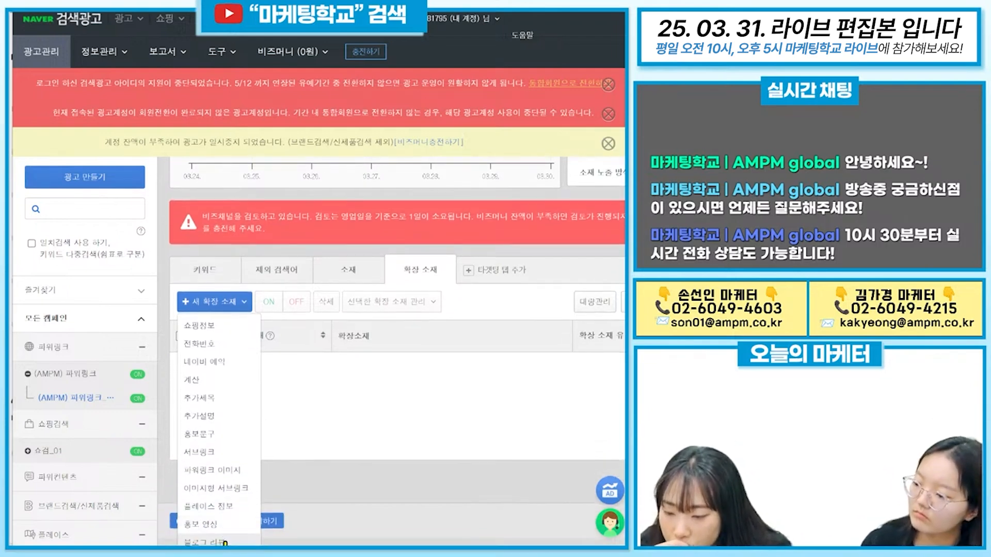
click(366, 467)
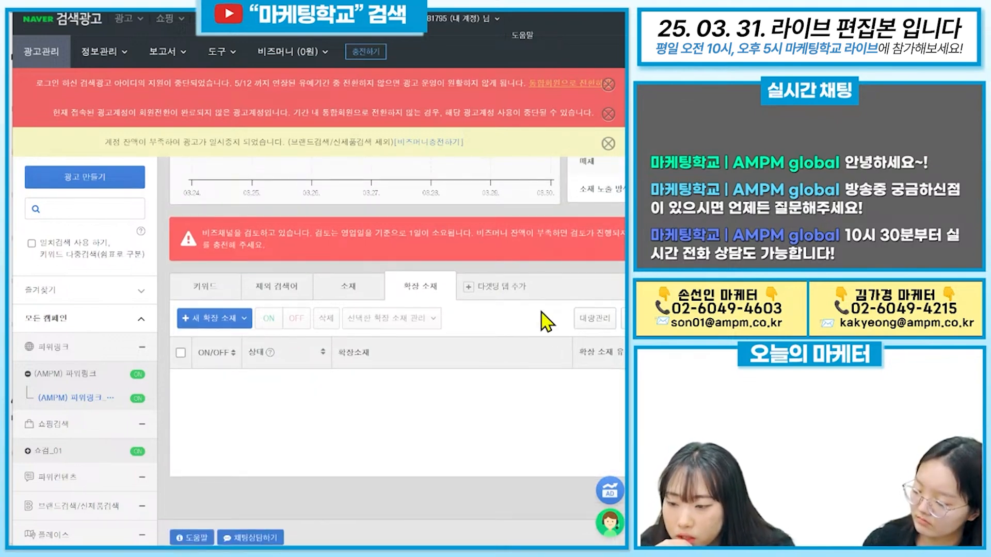
scroll(328, 464, up, 3)
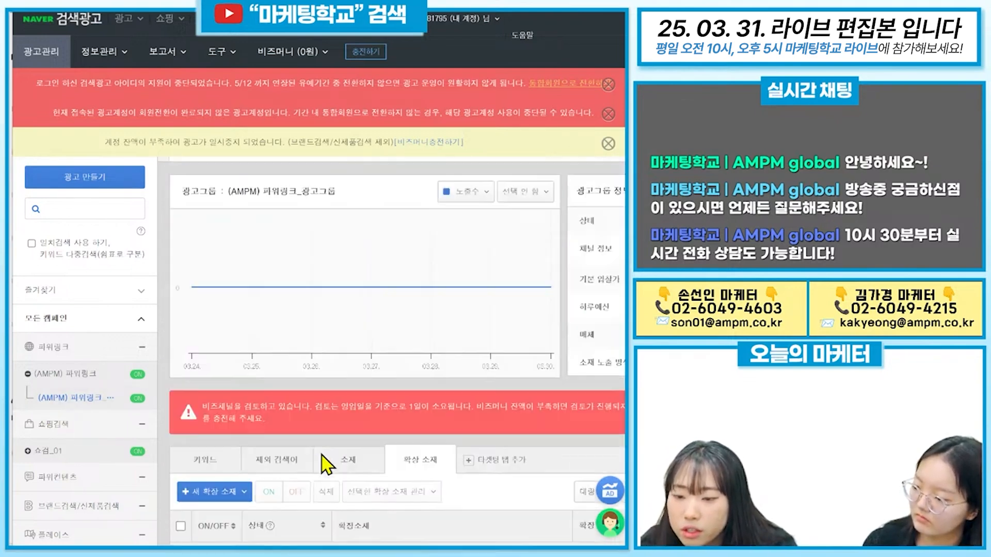
scroll(325, 450, up, 1)
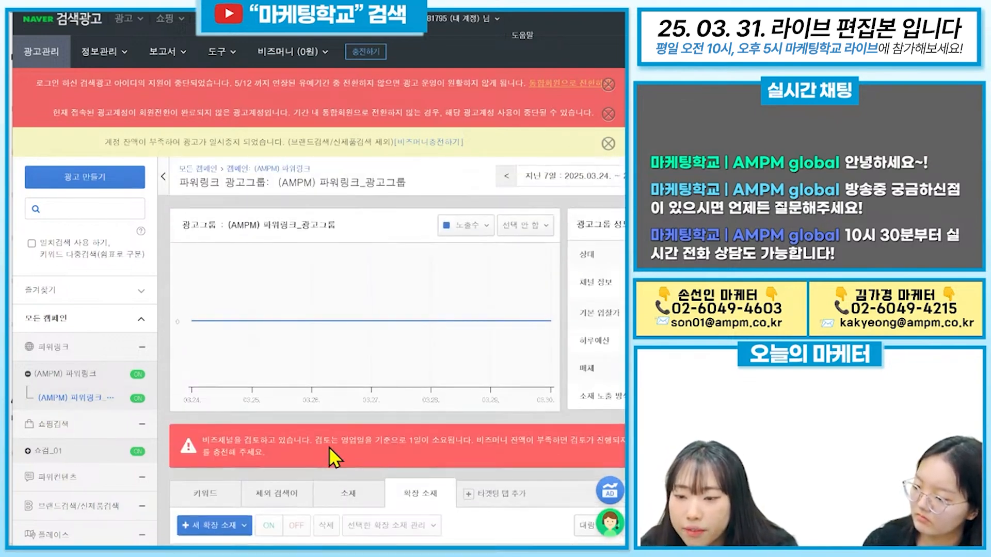
- Go to the overview of all campaigns, acknowledging and closing both 검색광고 아이디 로그인 지원 종료 notices
click(57, 451)
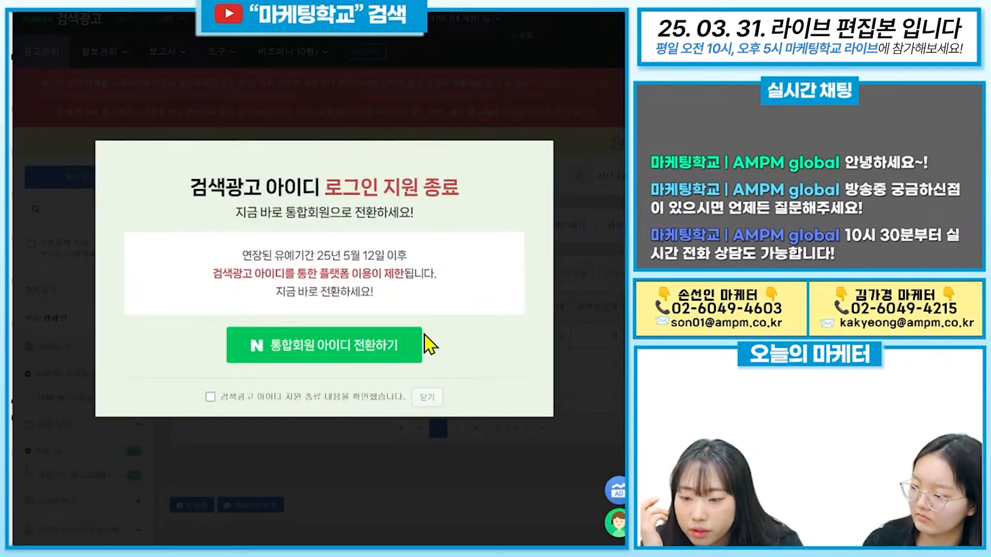
click(210, 397)
click(420, 410)
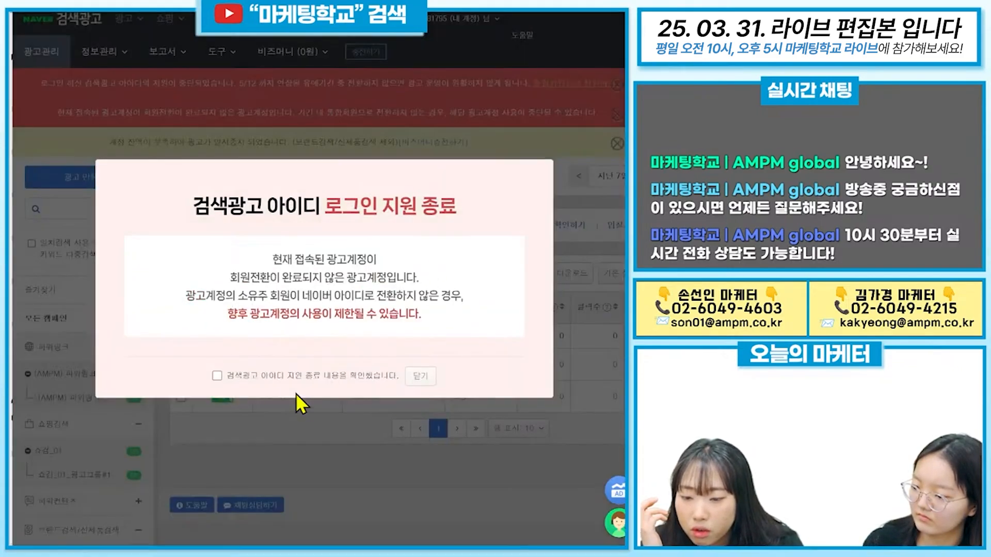
click(216, 375)
click(416, 382)
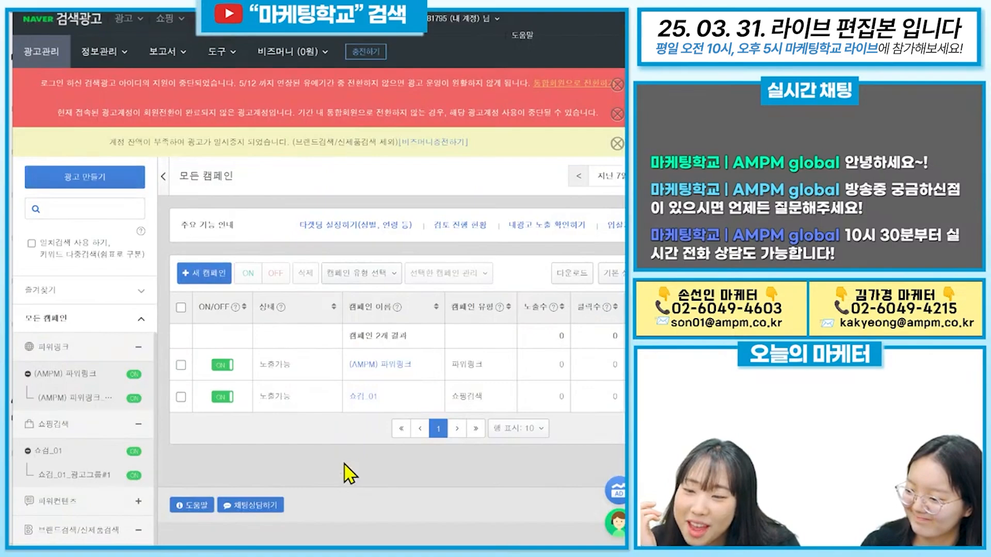
- Start a new campaign of the 쇼핑검색 유형 and set its 하루예산 to 100,000원
click(195, 277)
click(206, 260)
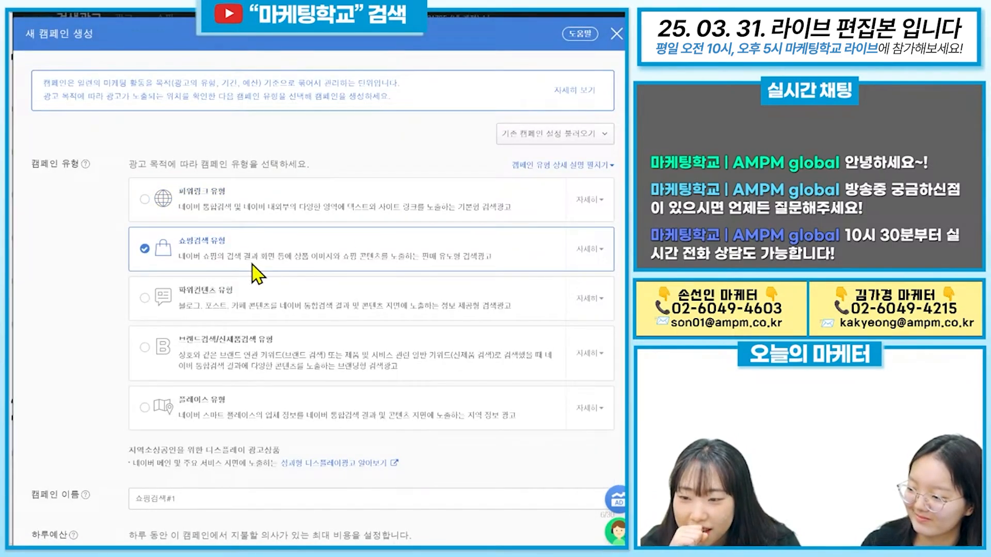
scroll(253, 266, down, 4)
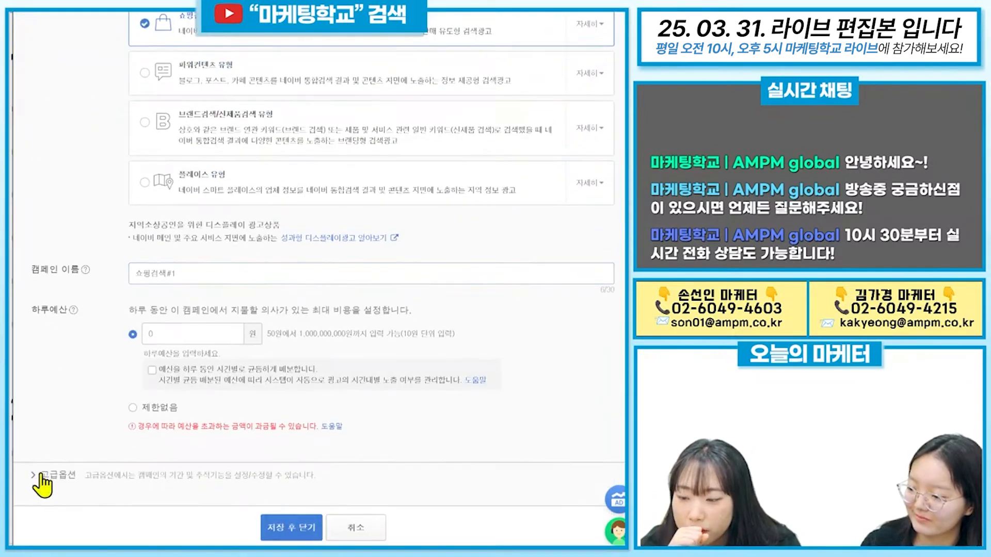
click(167, 334)
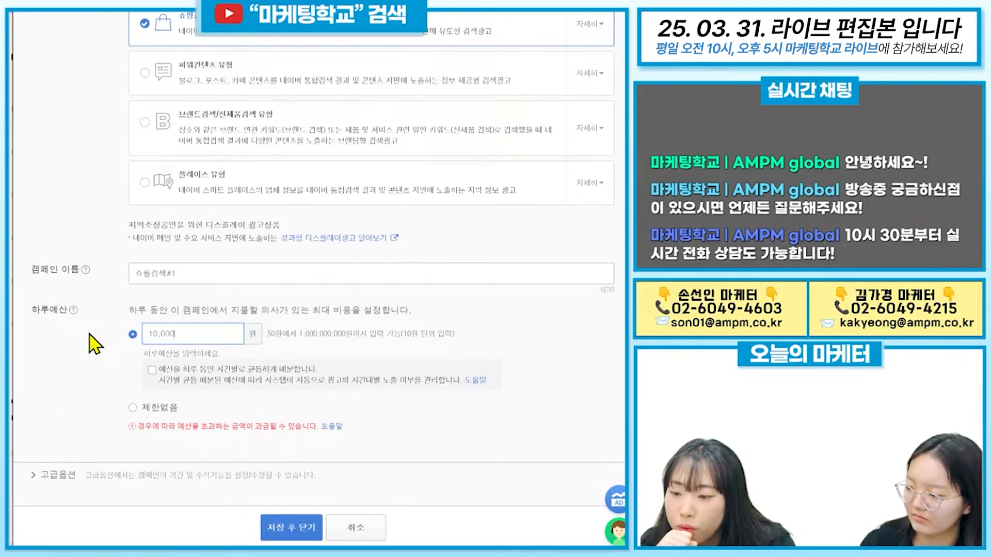
click(94, 344)
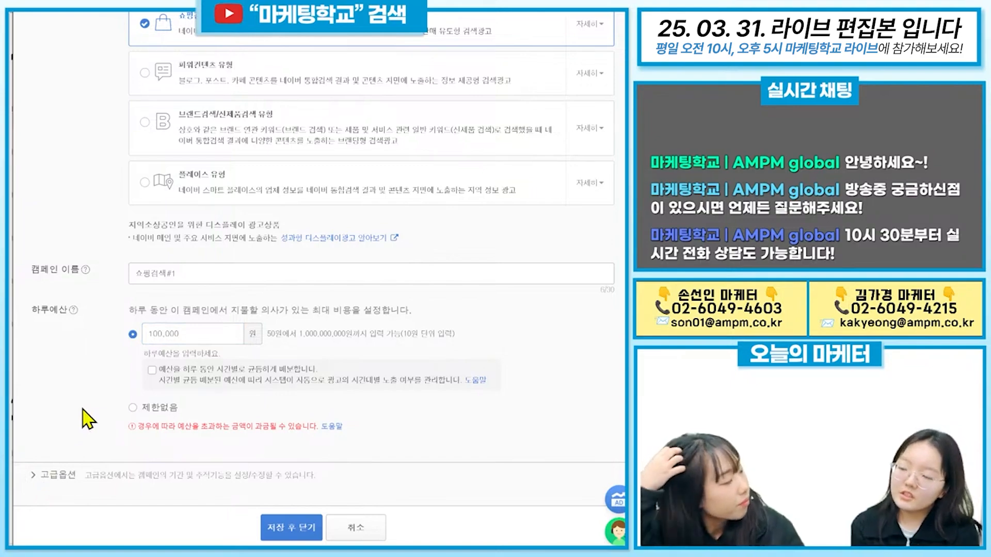
- Choose 자동 추적 URL 파라미터 as the campaign's 추적기능 in the 고급옵션 and save the campaign
click(52, 477)
scroll(246, 395, down, 4)
scroll(247, 395, down, 2)
click(192, 427)
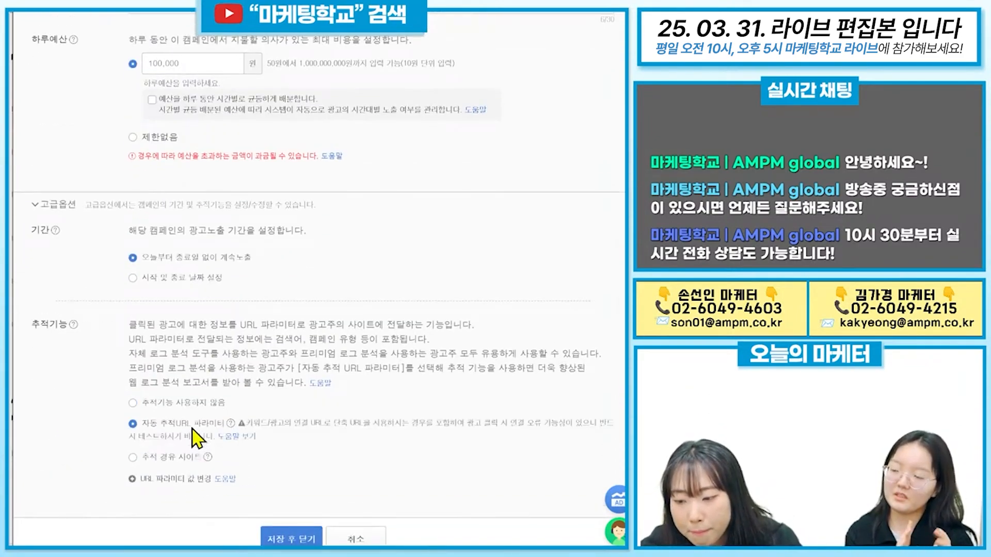
click(292, 538)
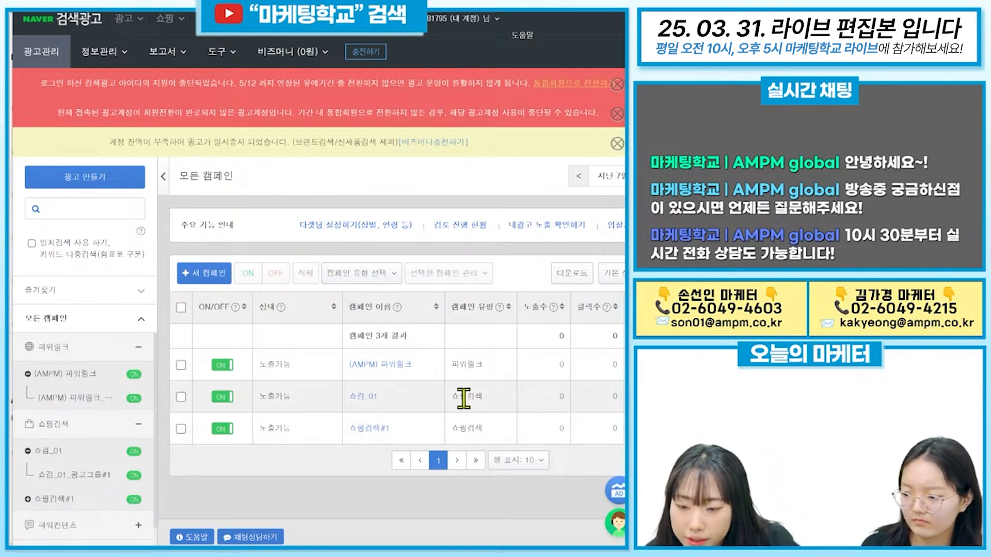
- Start a new 쇼핑몰 상품형 ad group in the 쇼핑검색#1 campaign and name it 쇼핑검색#1_광고그룹
click(369, 428)
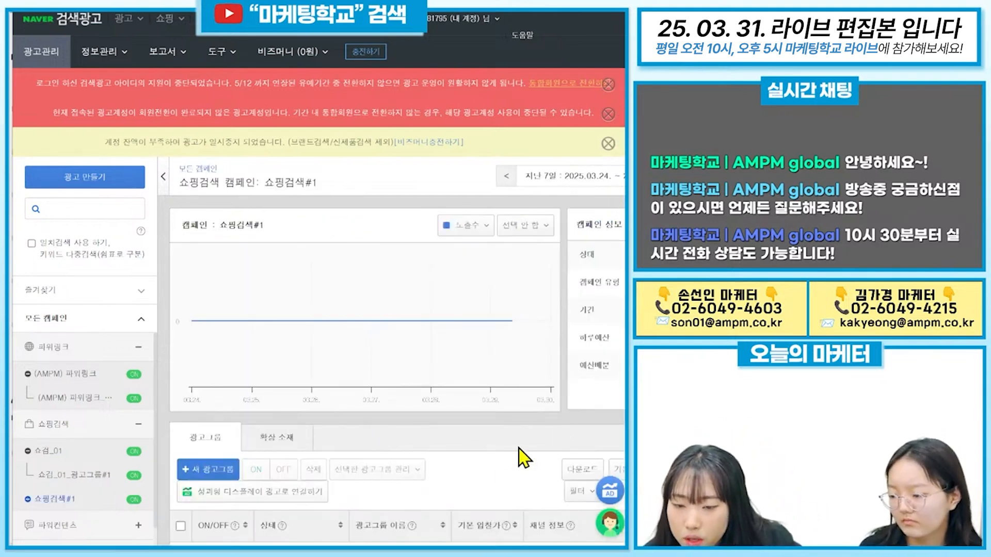
scroll(342, 413, down, 2)
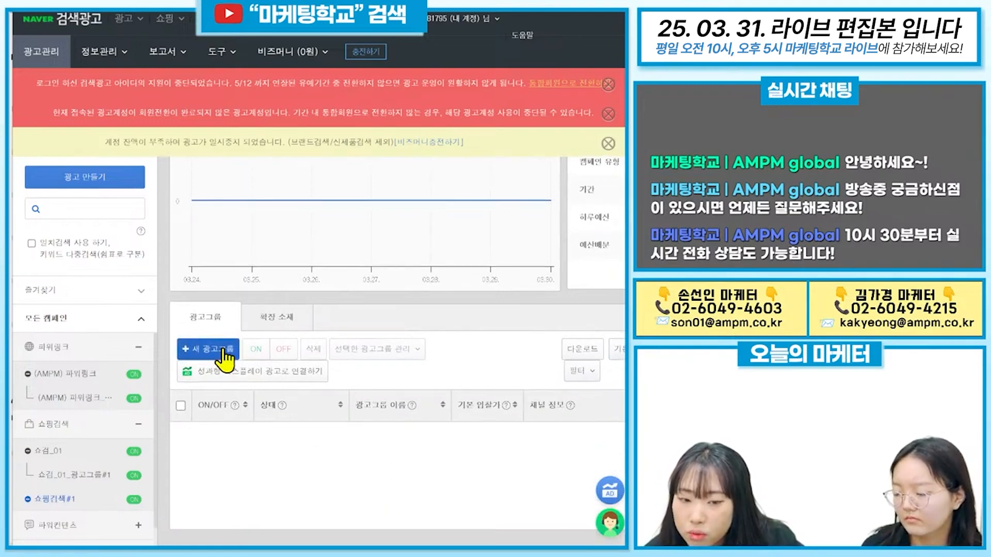
click(221, 292)
click(199, 272)
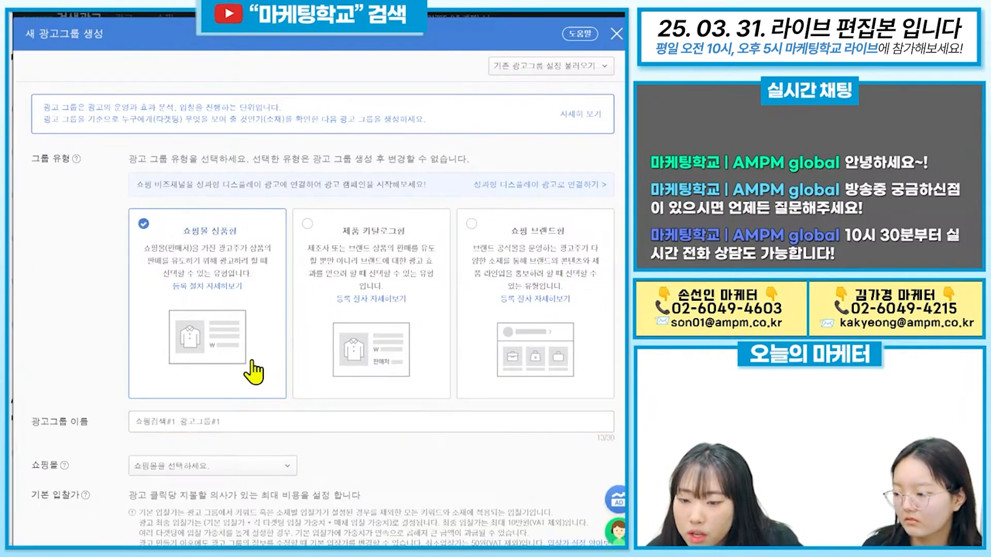
drag(240, 422, 212, 426)
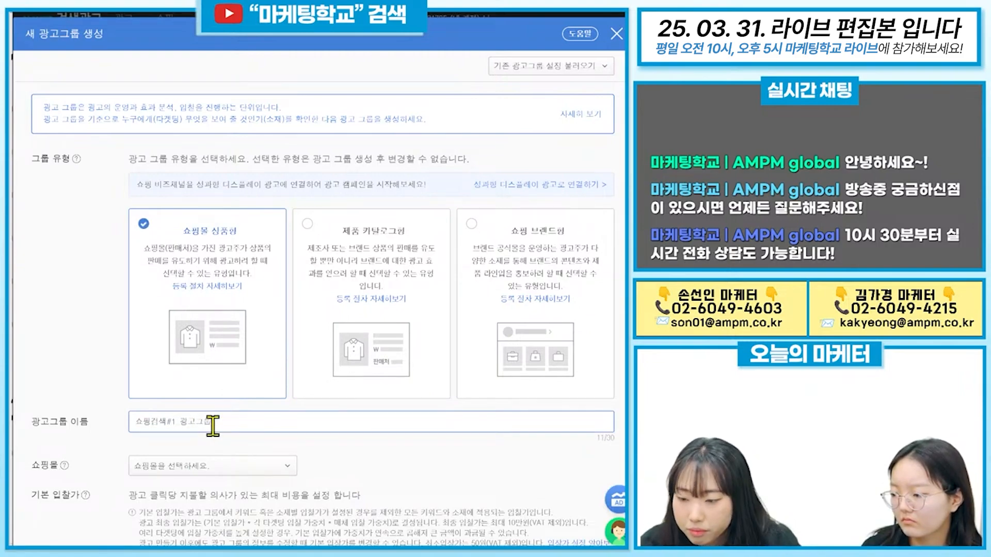
- Select the smartstore.naver.com/feeling_like_that store as the ad group's 쇼핑몰 and set its 하루예산 to 제한없음
scroll(212, 426, down, 2)
click(177, 345)
click(258, 376)
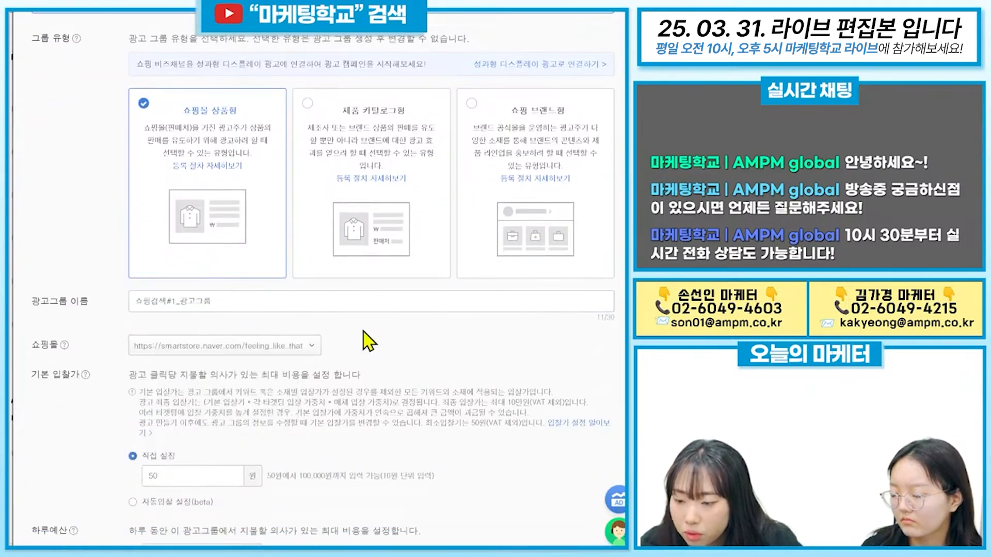
scroll(367, 341, down, 3)
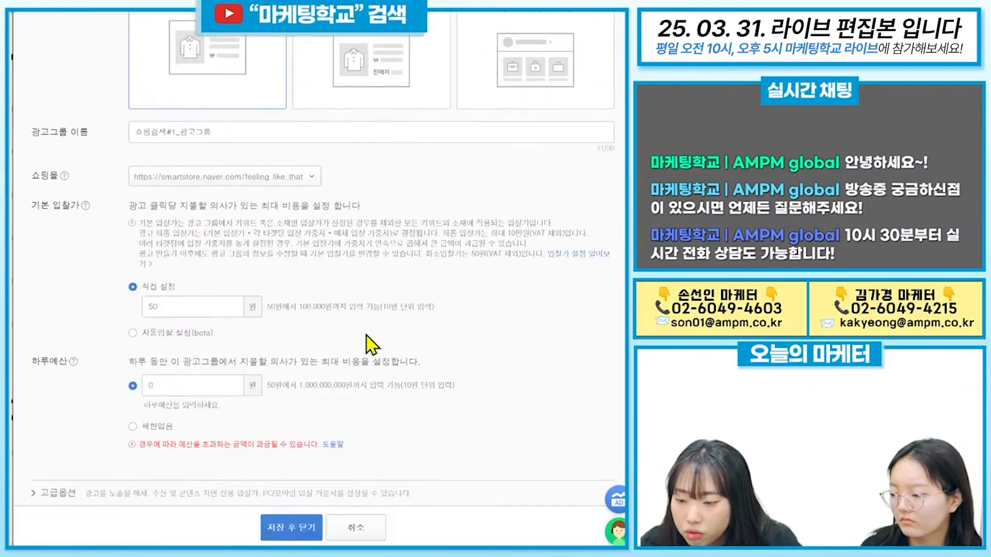
click(132, 426)
- Set the ad group's 매체 to 노출 매체 유형 선택 and exclude 파트너 매체 from both the 검색 지면 and 추천 및 콘텐츠 지면
click(40, 493)
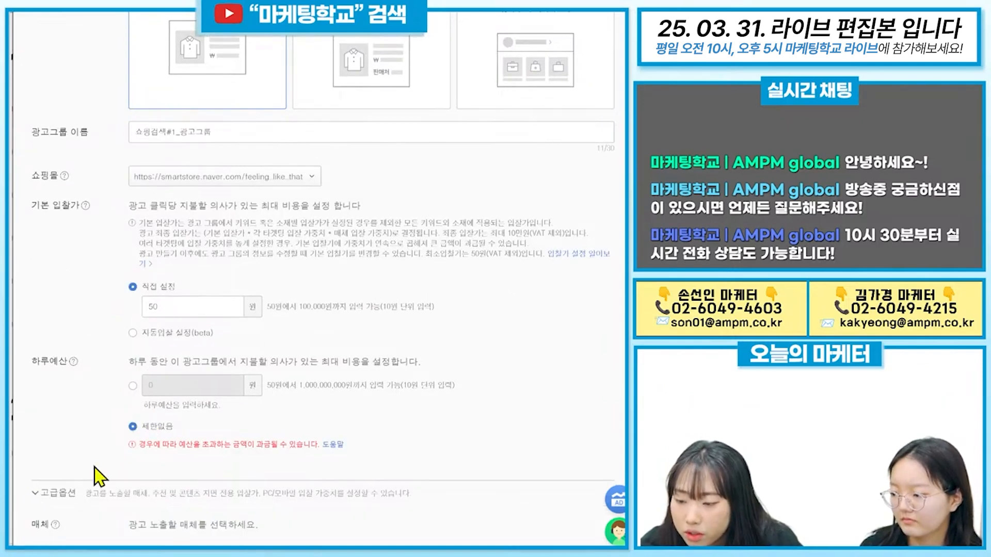
scroll(98, 476, down, 4)
click(134, 332)
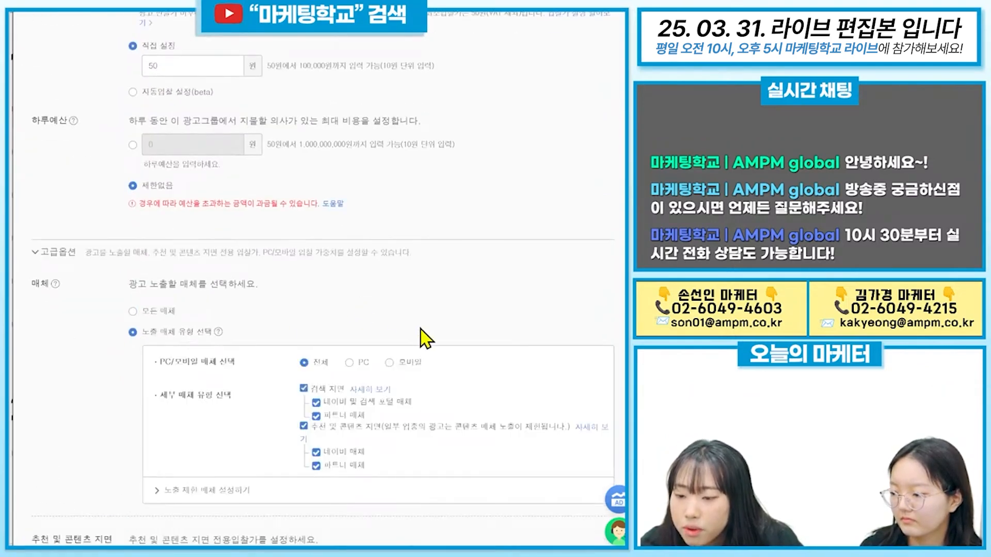
click(316, 416)
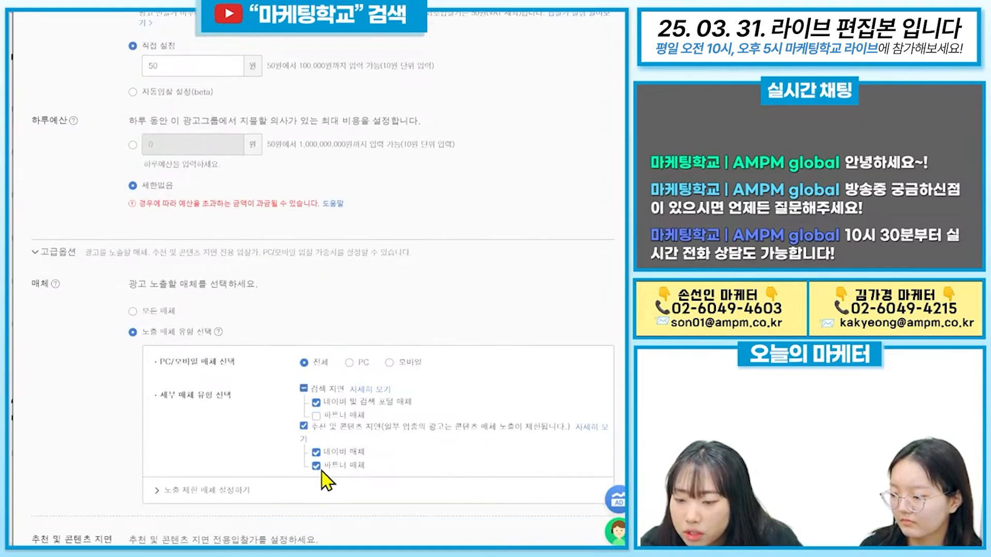
click(317, 467)
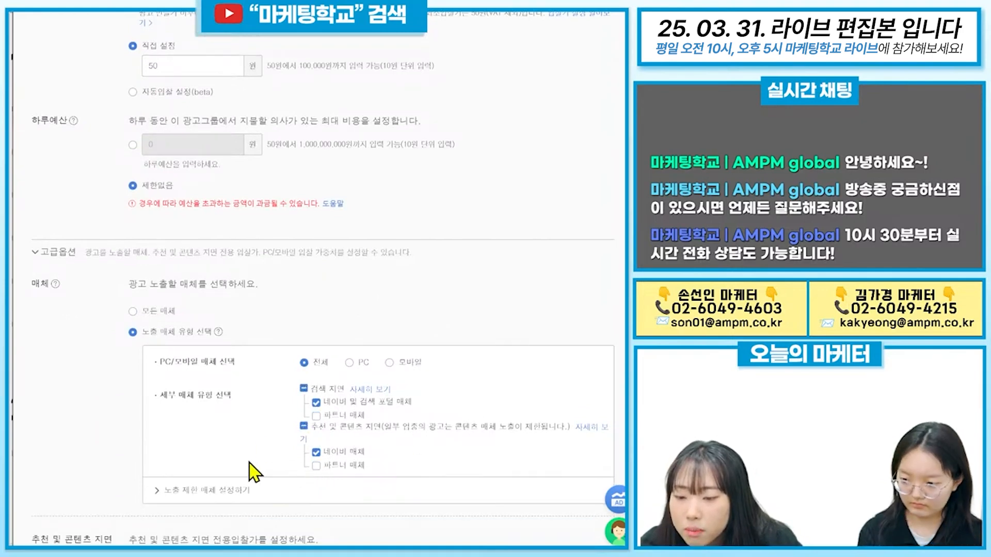
- Open the 노출 제한 매체 settings and review the first three pages of media available for exclusion
scroll(347, 433, down, 5)
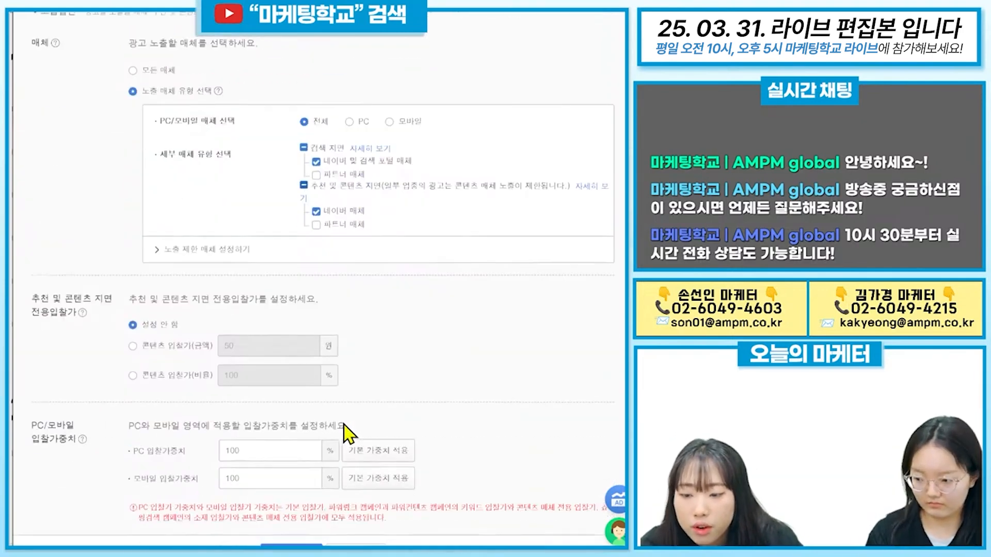
click(170, 250)
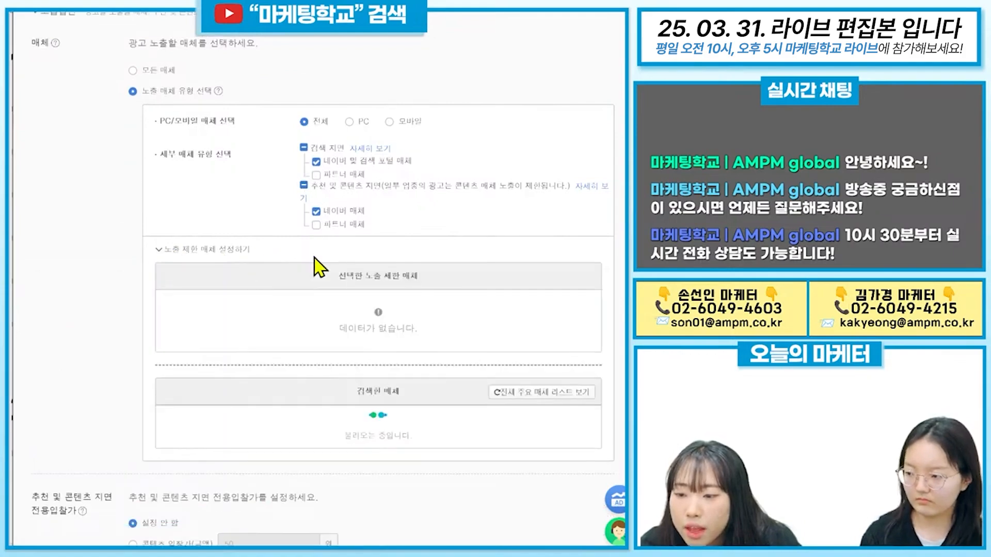
scroll(403, 336, down, 7)
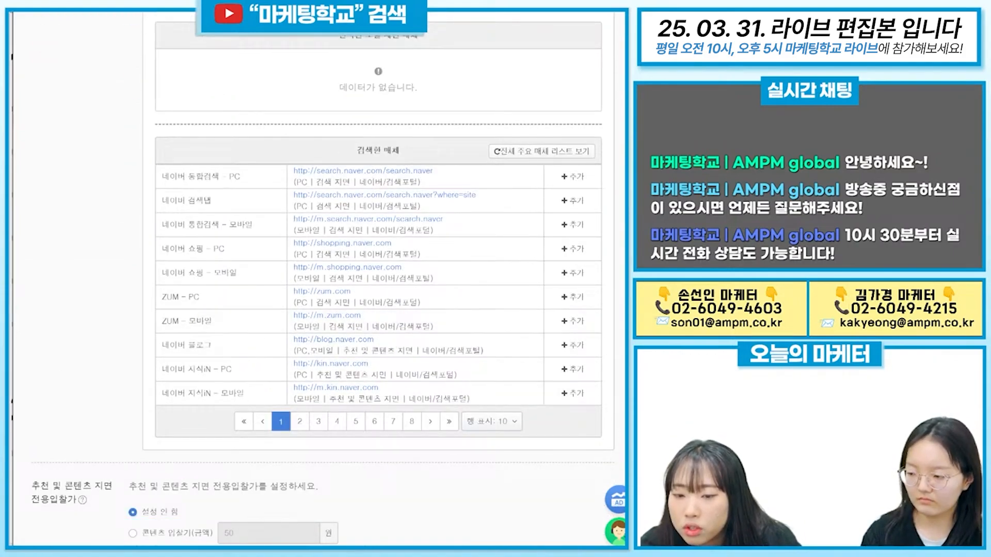
click(302, 422)
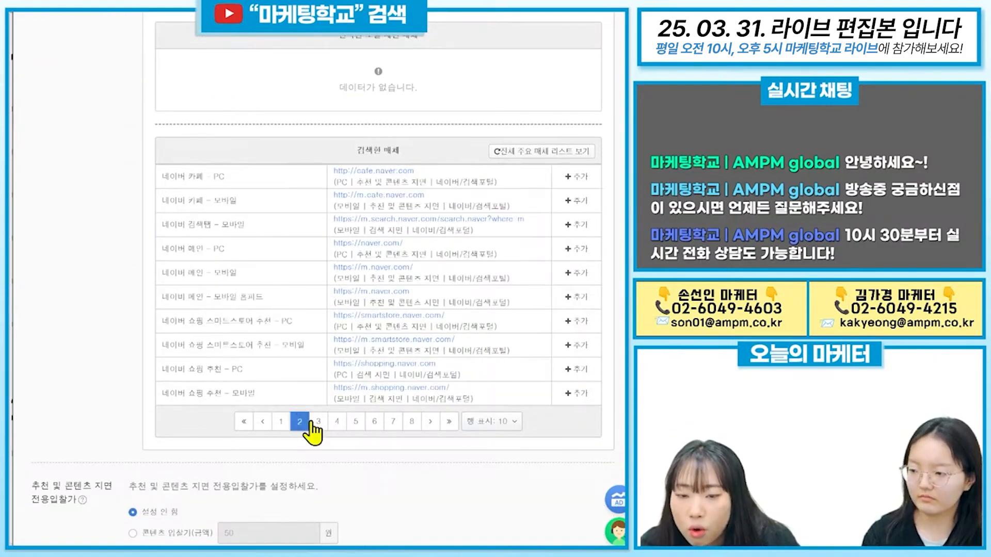
click(319, 422)
scroll(317, 364, up, 5)
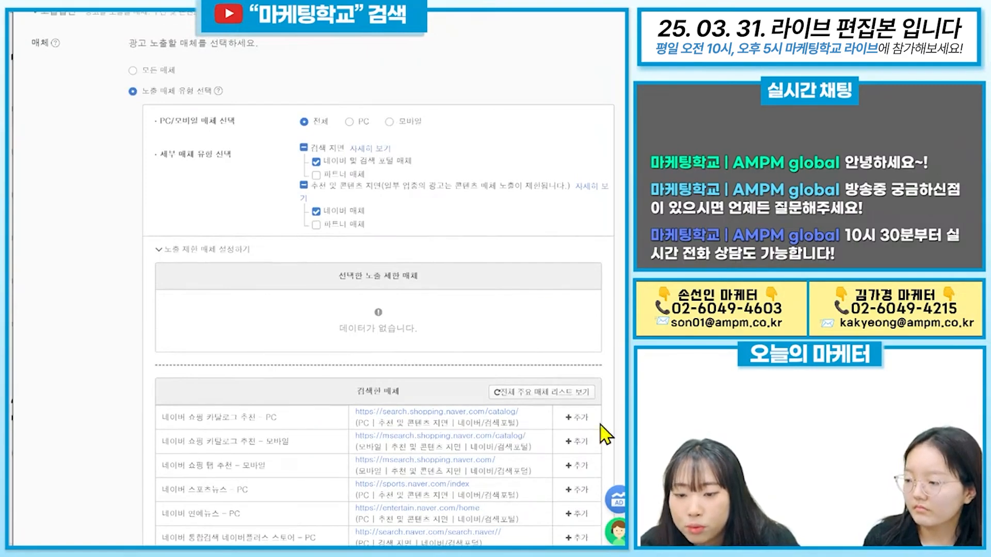
scroll(410, 524, down, 7)
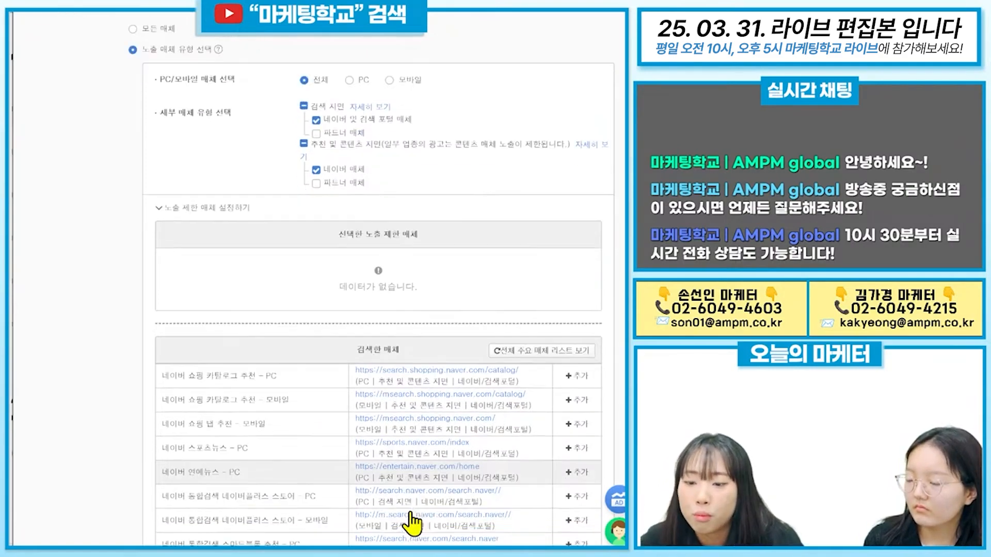
- Set the ad group's PC 입찰가중치 to 70%
scroll(227, 367, down, 2)
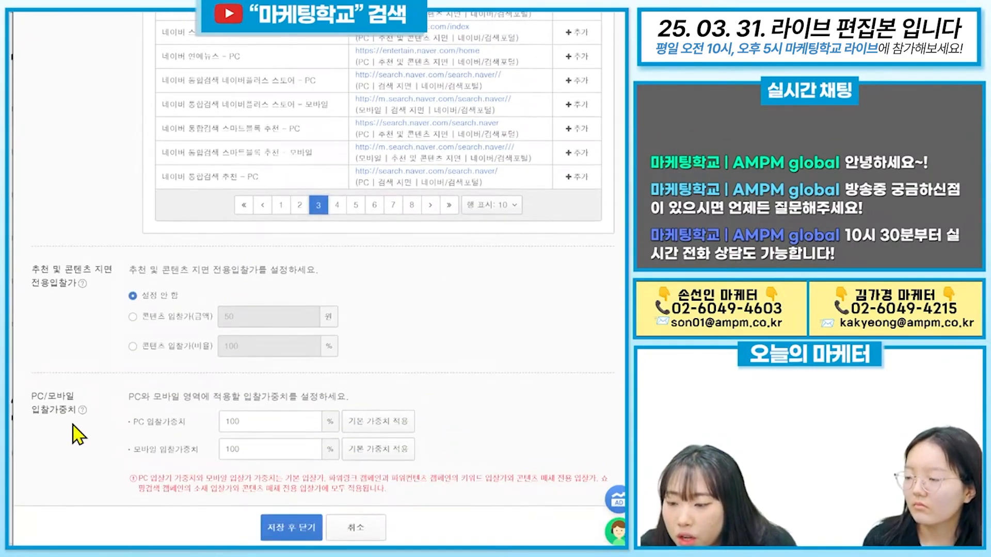
drag(87, 411, 45, 401)
click(50, 408)
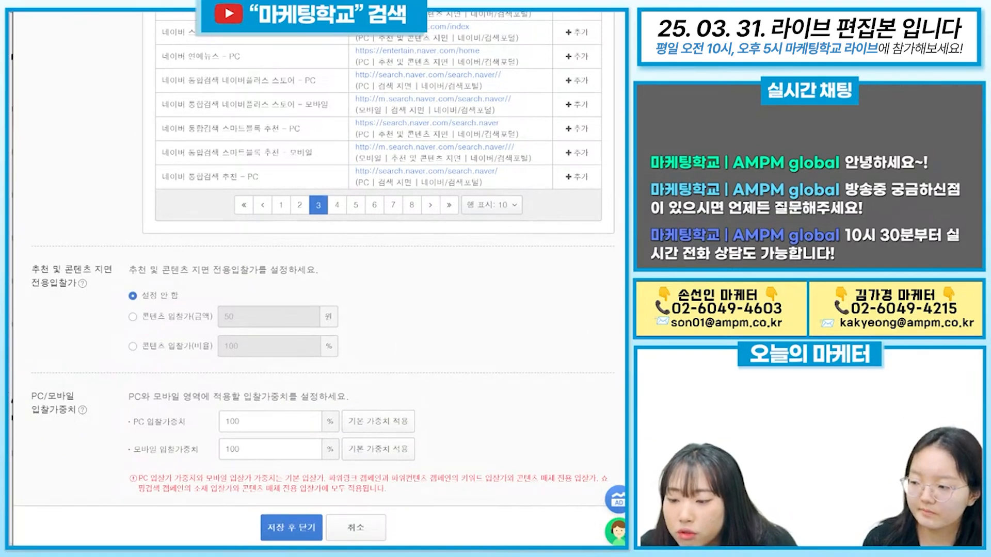
click(258, 428)
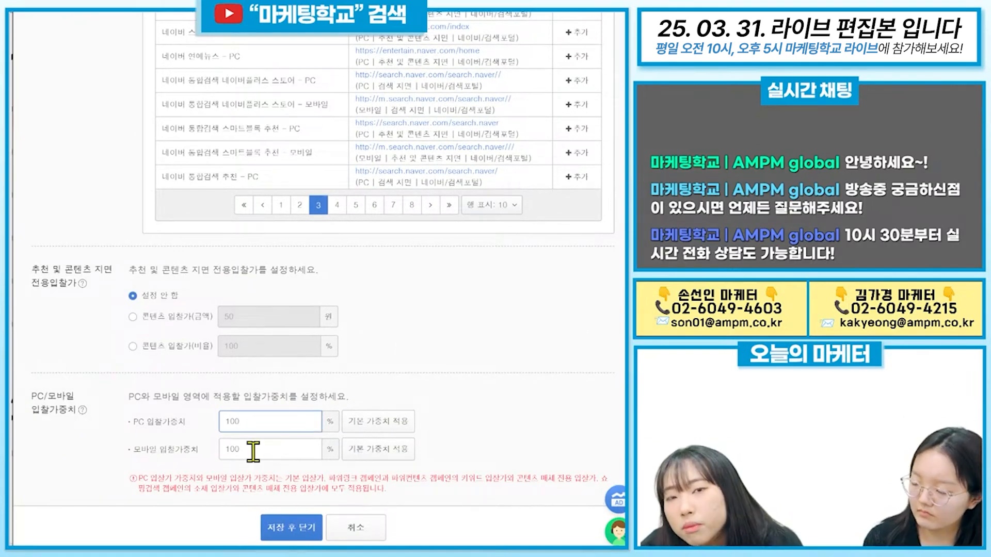
double_click(251, 421)
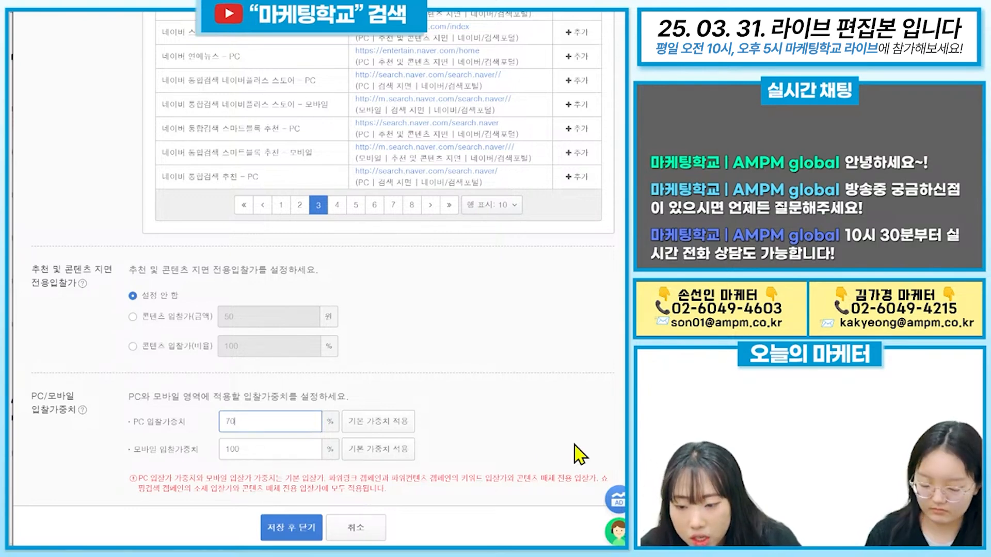
click(506, 436)
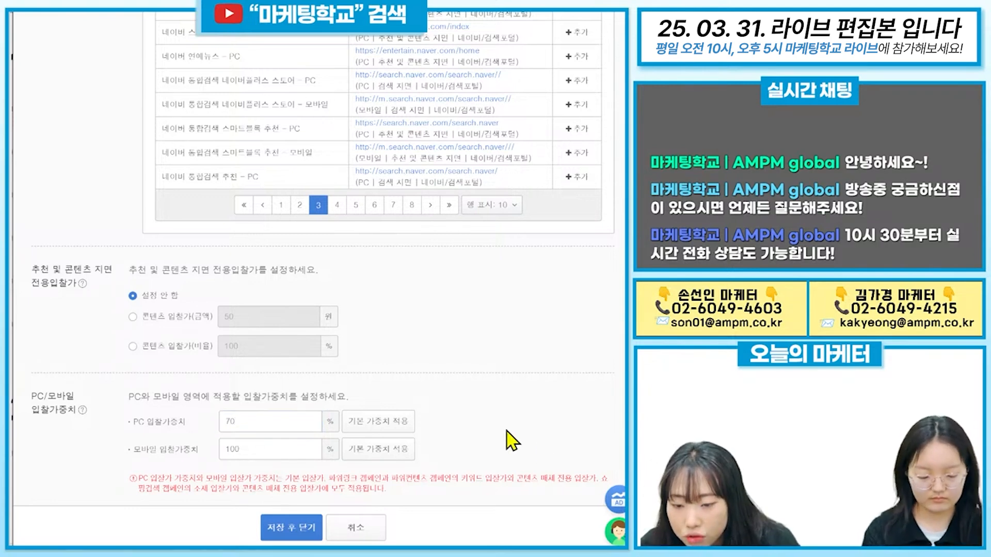
- Save the ad group settings and open 쇼핑검색#1_광고그룹 from the campaign's ad group list
click(304, 531)
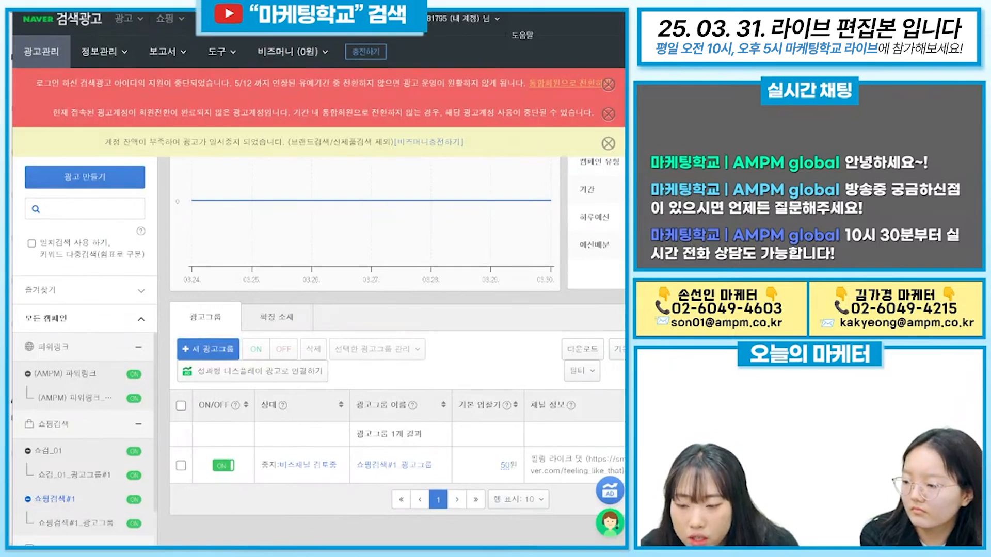
scroll(391, 350, right, 10)
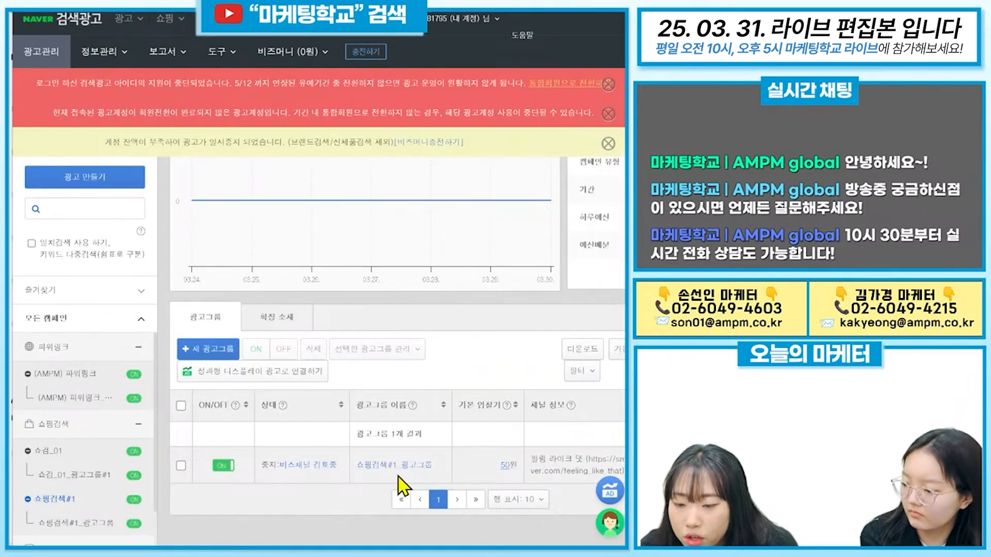
click(416, 466)
scroll(330, 438, down, 4)
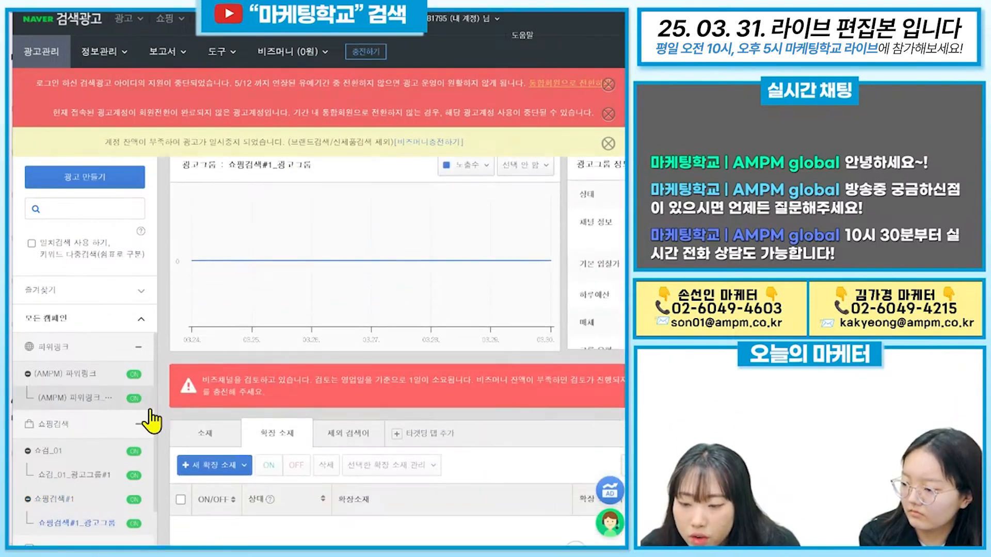
- Search all of the store's products and register 투지퍼 대용량 필통 대학생 고등학생 중학생 파우치 as a new 소재 in the ad group
click(219, 365)
click(204, 331)
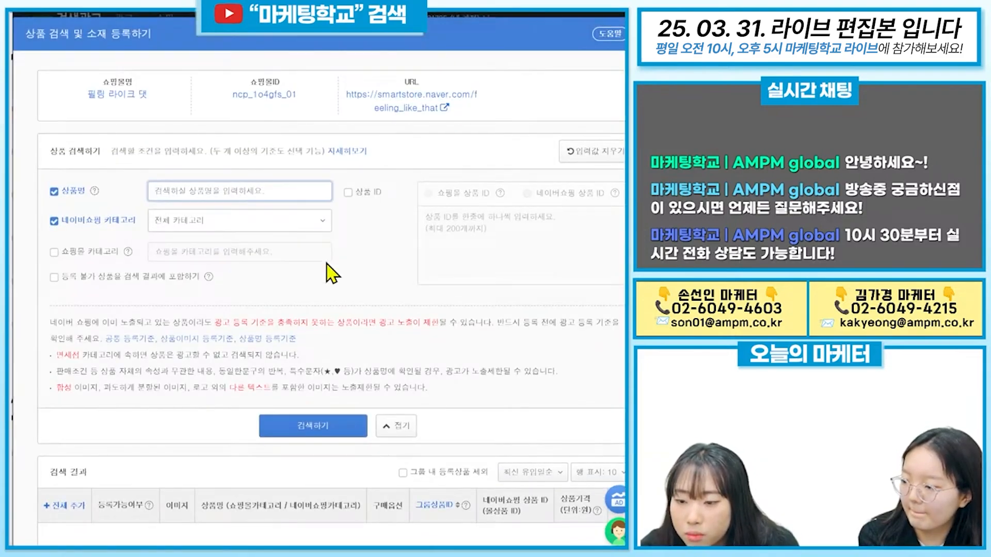
scroll(338, 361, down, 1)
scroll(329, 328, down, 5)
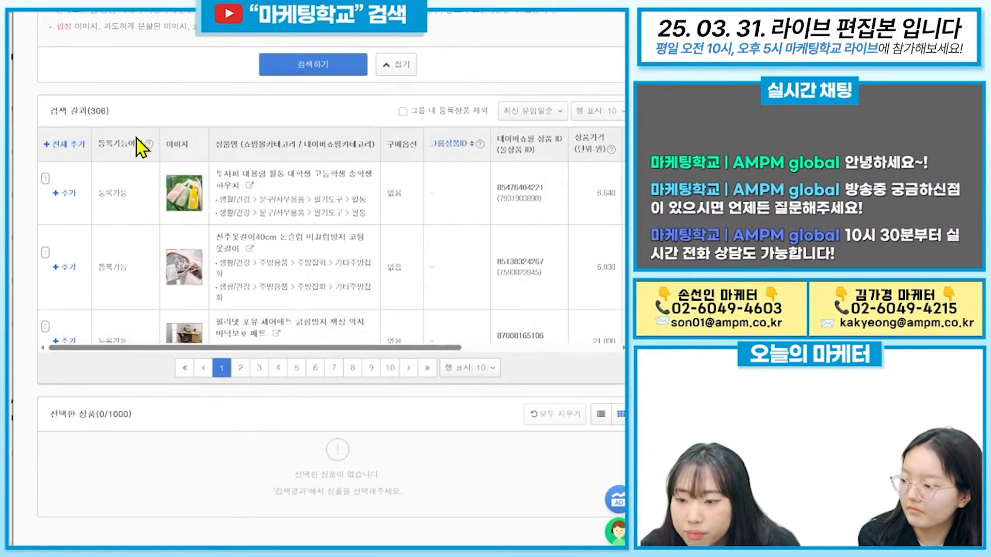
click(74, 195)
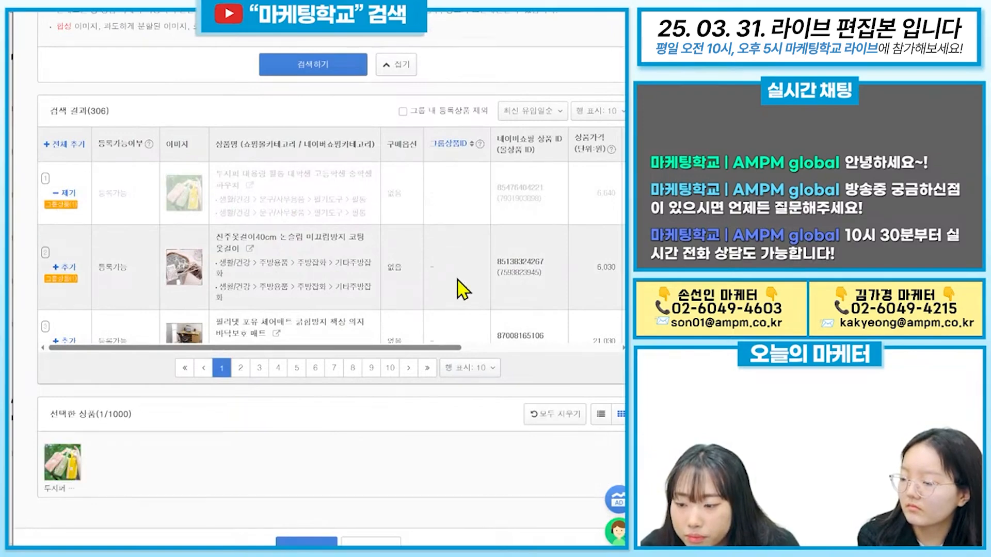
scroll(309, 397, up, 4)
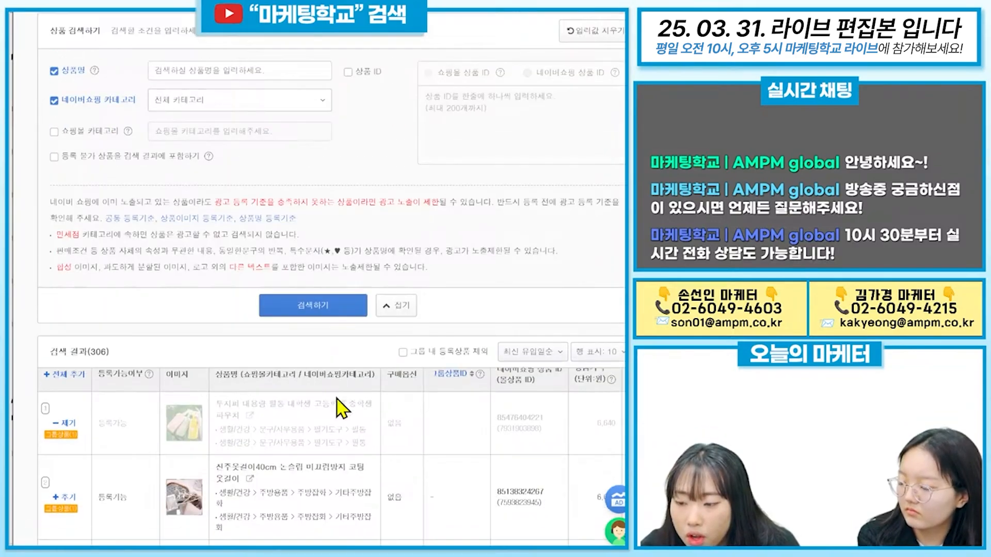
scroll(449, 254, down, 2)
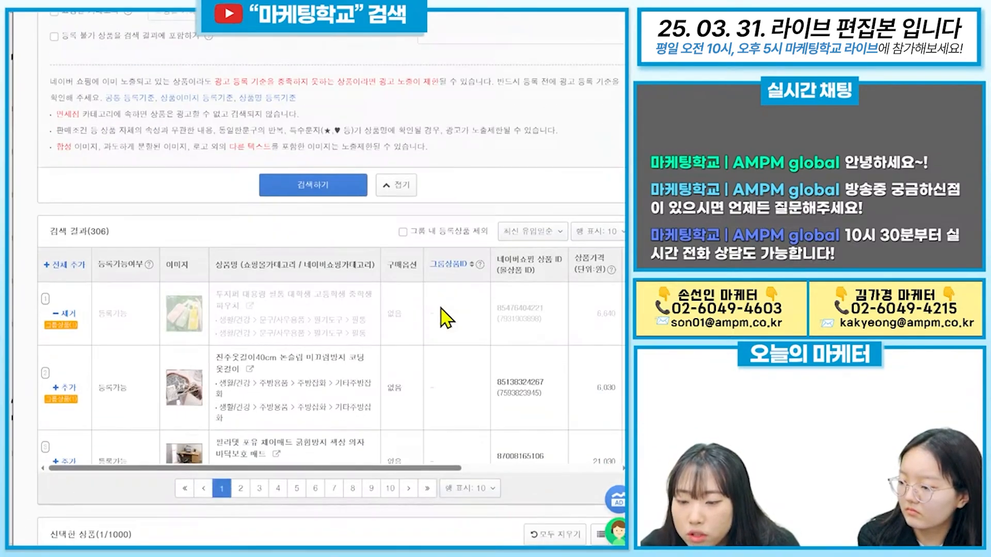
scroll(335, 217, up, 3)
scroll(334, 215, down, 5)
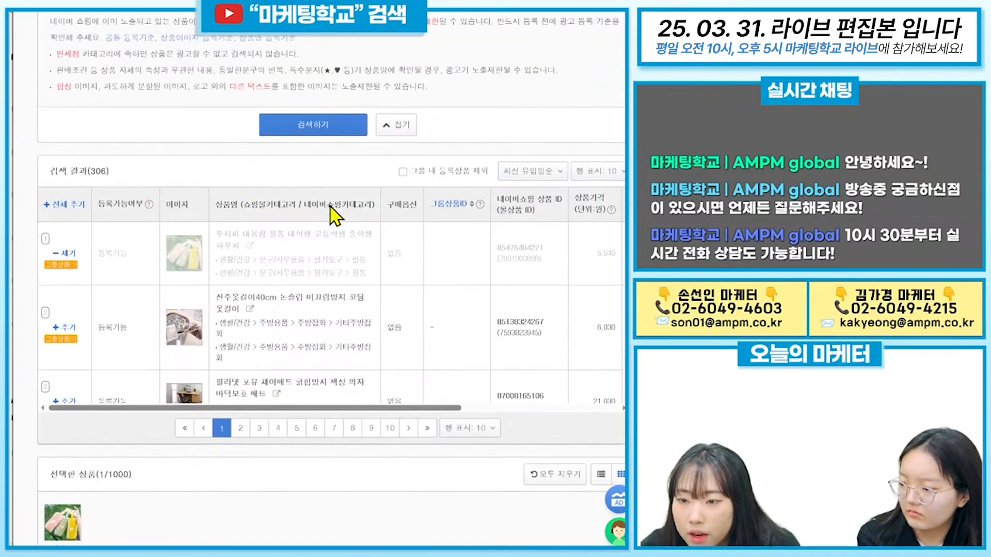
click(321, 531)
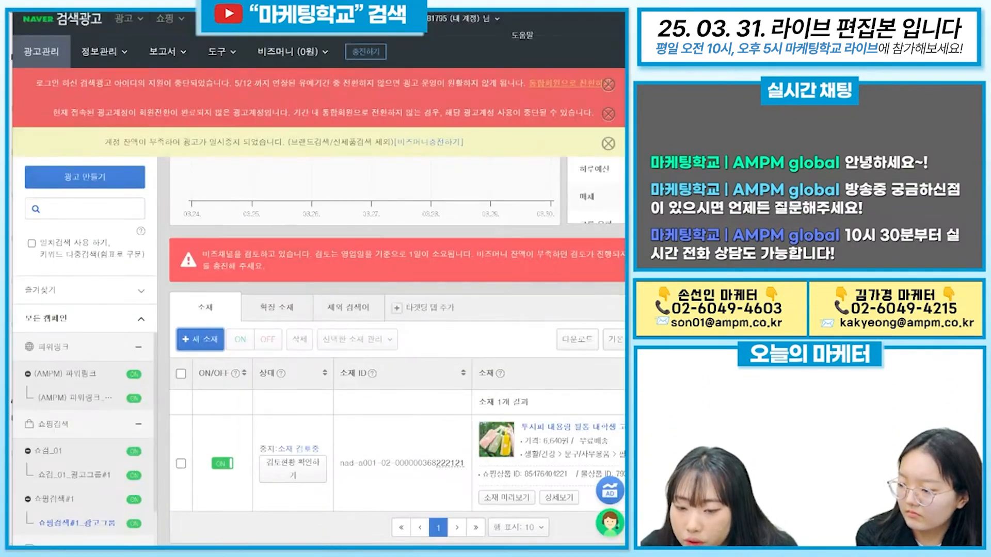
- Review the registered 소재's category and details, including its 기본 상품명, 노출용 상품명 and image edit options, without changing anything
scroll(391, 350, right, 15)
scroll(390, 350, left, 9)
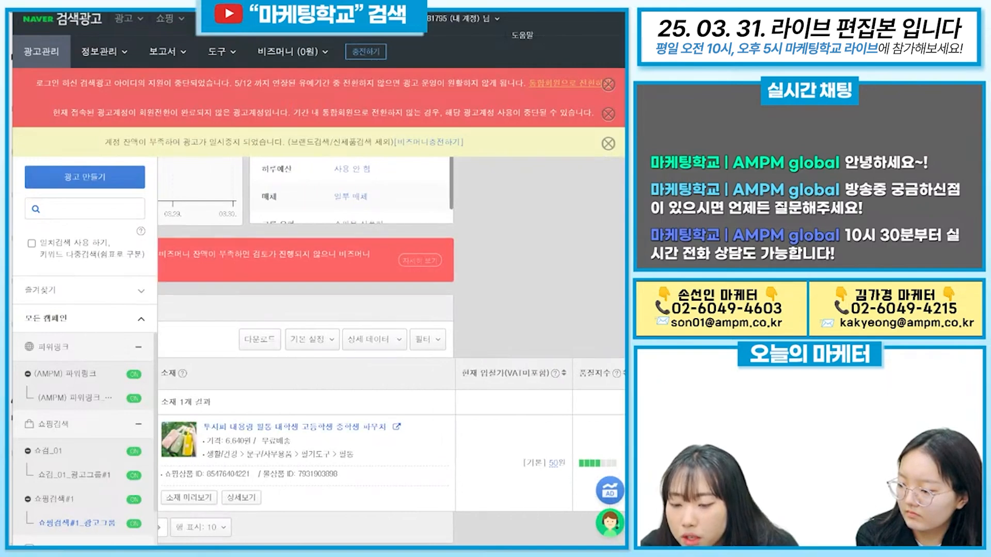
scroll(391, 350, left, 1)
drag(401, 458, 239, 455)
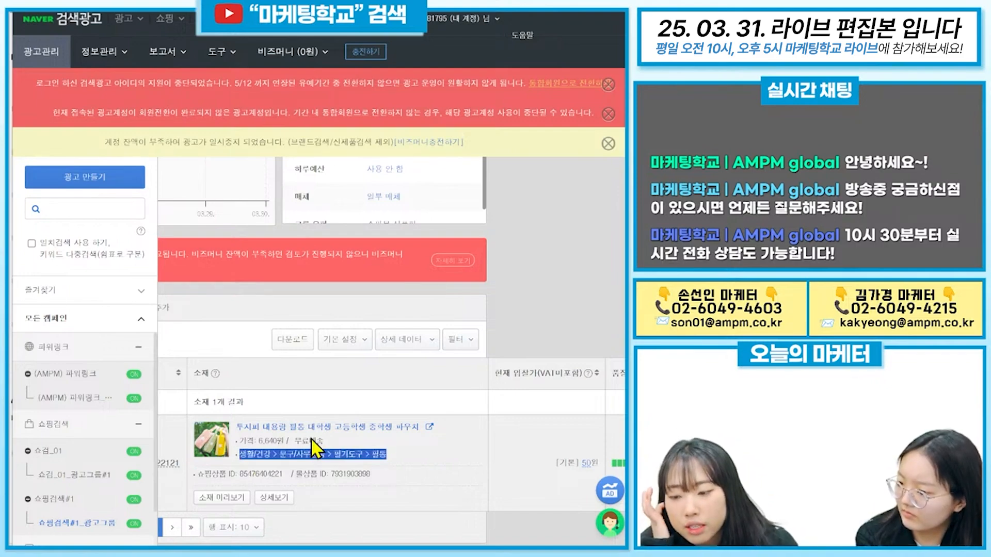
click(283, 498)
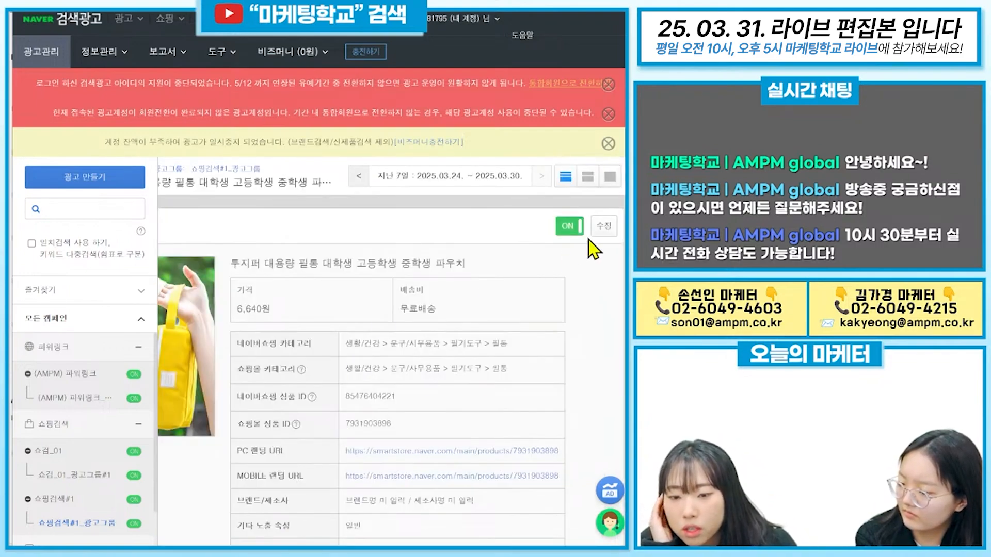
click(602, 227)
drag(367, 77, 95, 83)
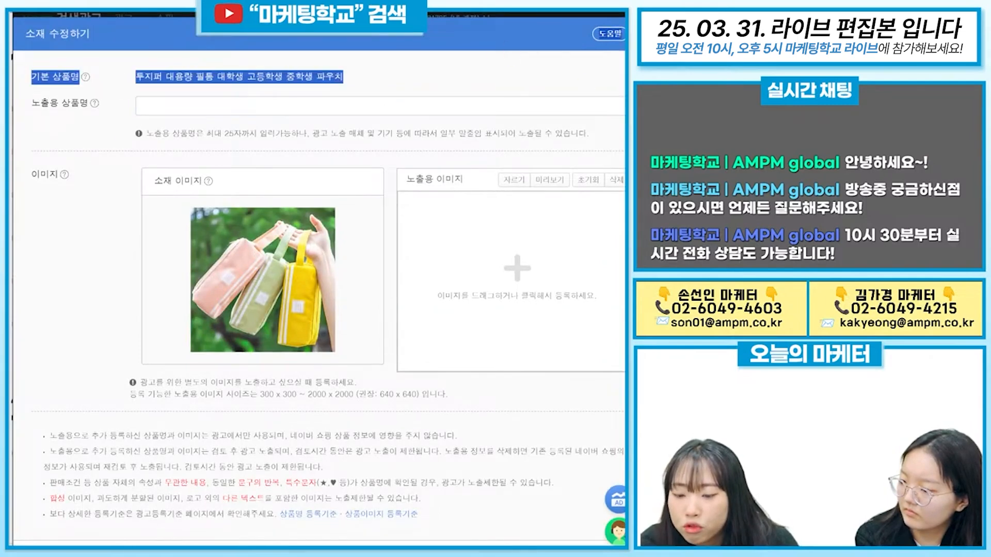
click(412, 551)
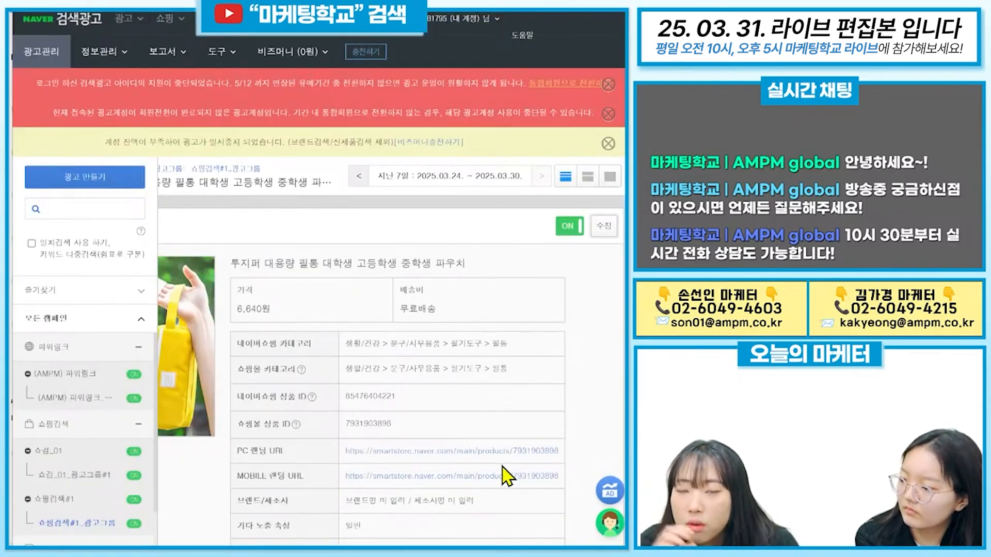
scroll(413, 497, down, 6)
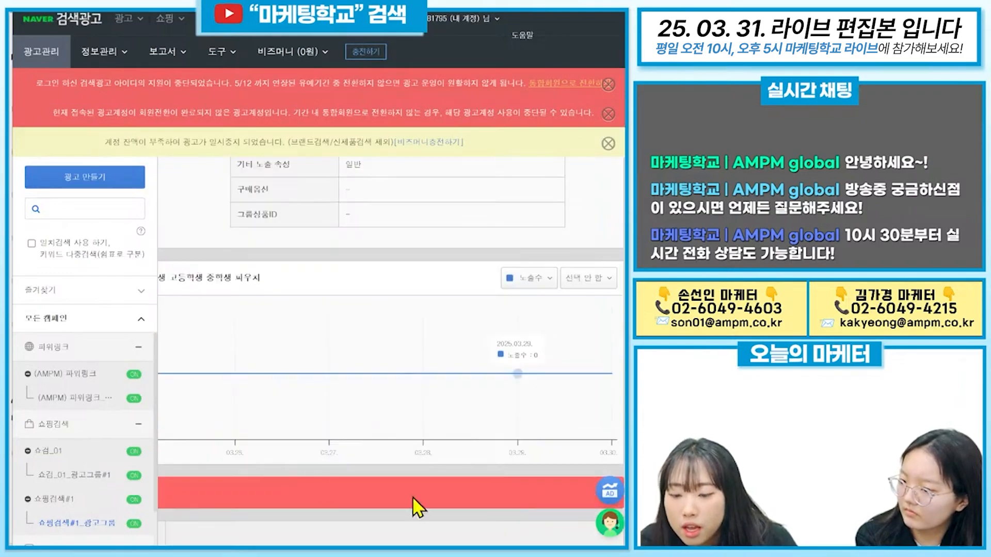
- Return to the ad group's 소재 list and examine the registered product's name and 네이버쇼핑 category path
key(alt+Left)
scroll(386, 394, down, 3)
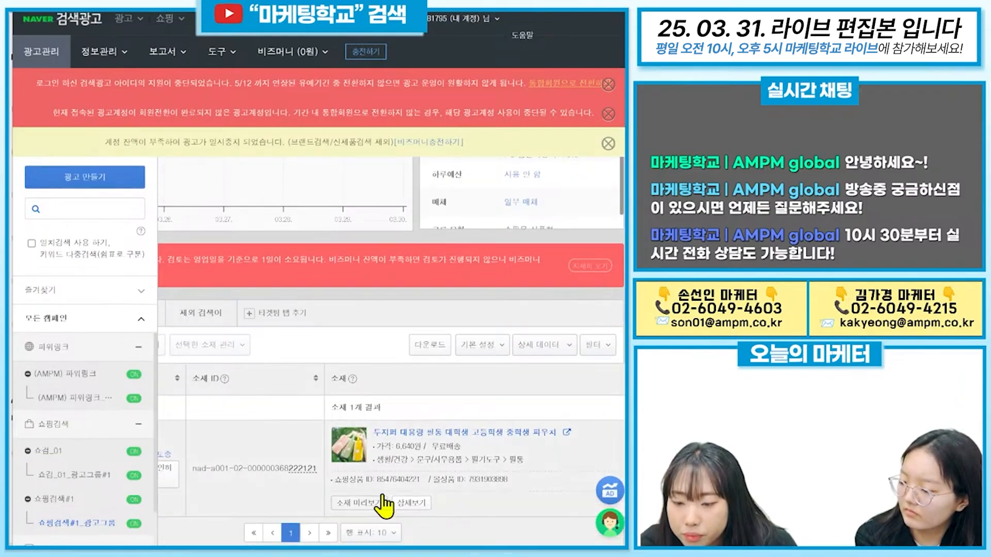
drag(376, 429, 562, 434)
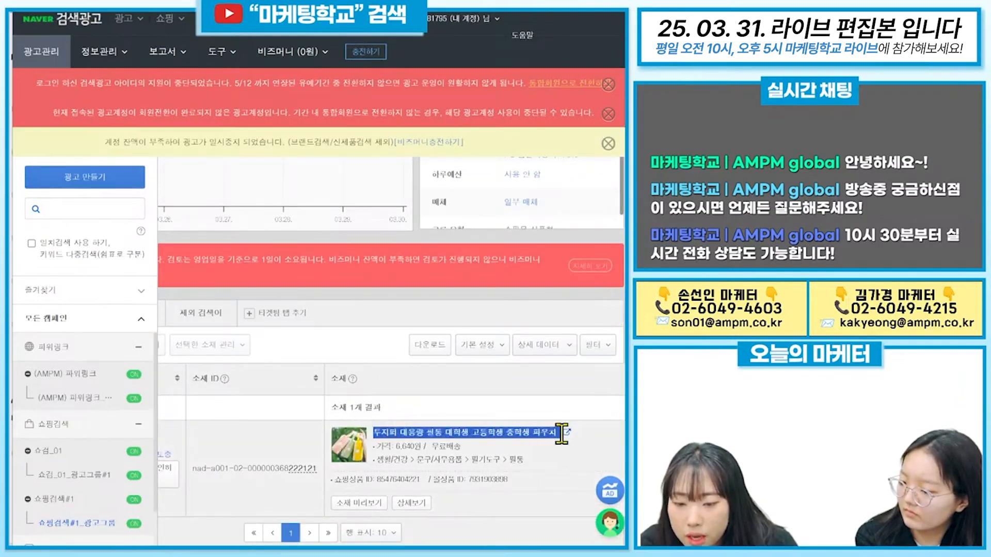
drag(524, 460, 388, 461)
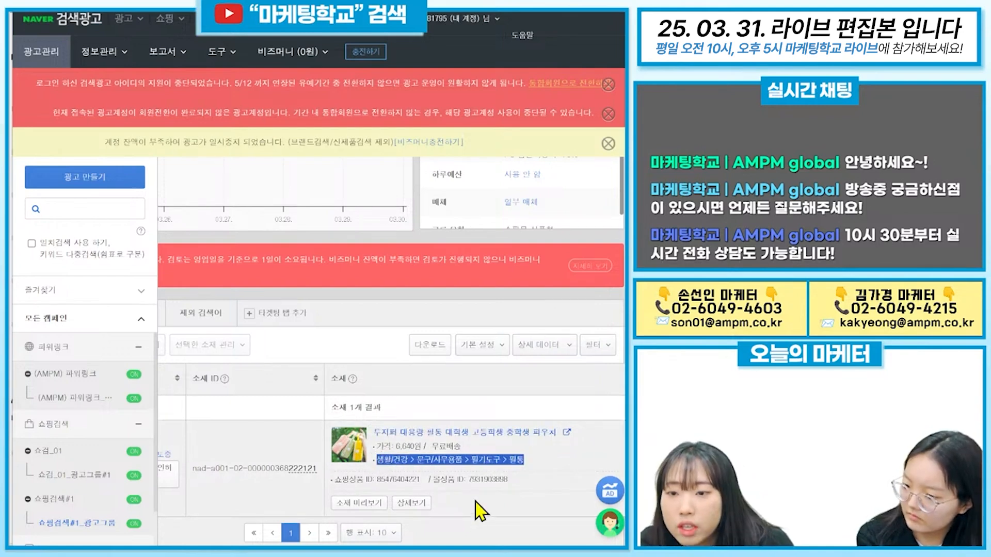
click(532, 514)
drag(528, 460, 380, 465)
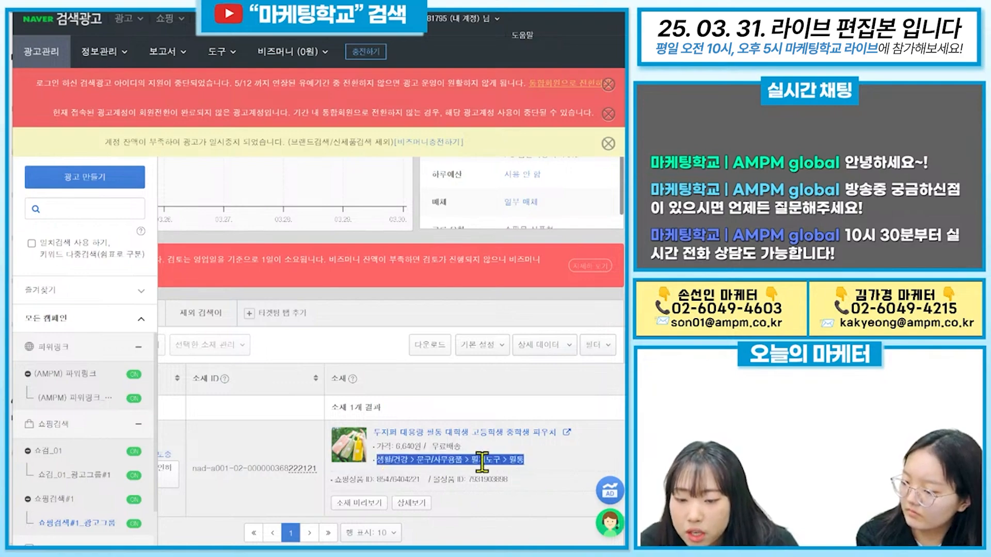
click(533, 513)
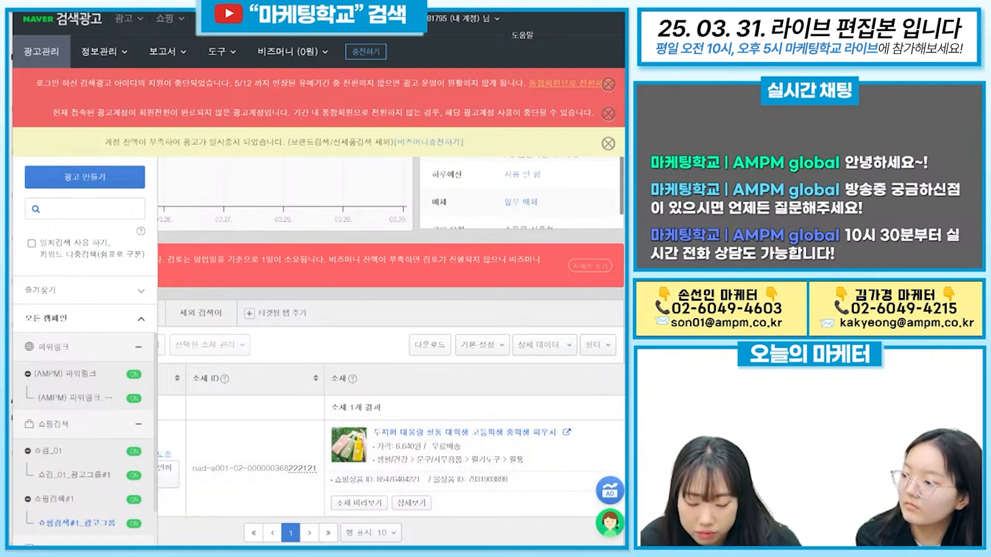
- Load the ad group page in the other browser tab, and open 광고 노출 진단 with the type 쇼핑검색 (노출현황보기)
key(ctrl+Tab)
key(ctrl+l)
key(ctrl+v)
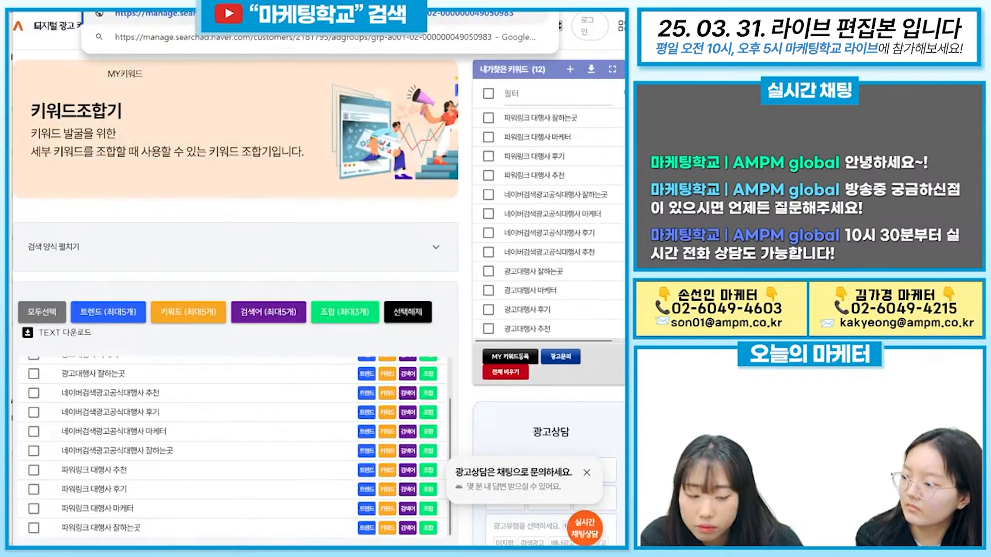
key(Return)
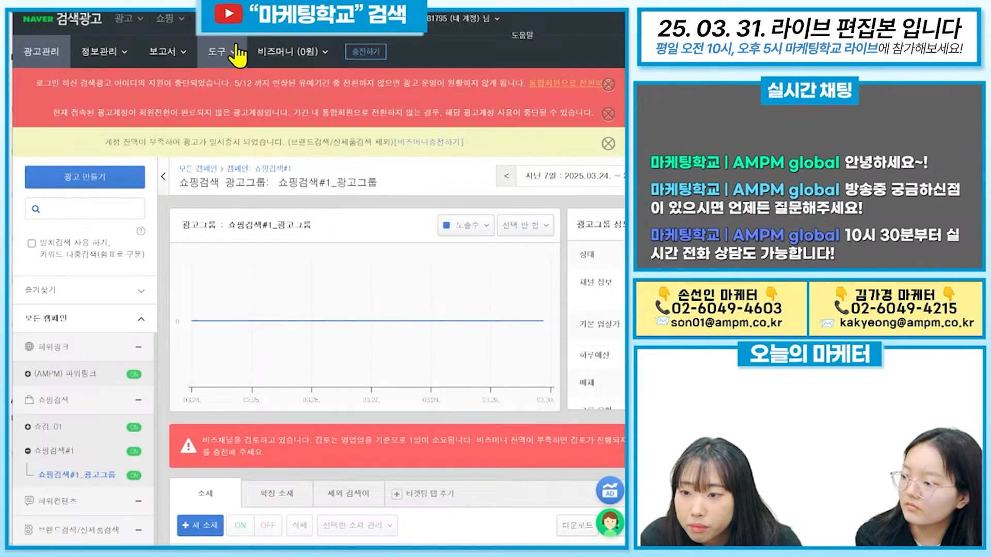
click(236, 47)
click(250, 109)
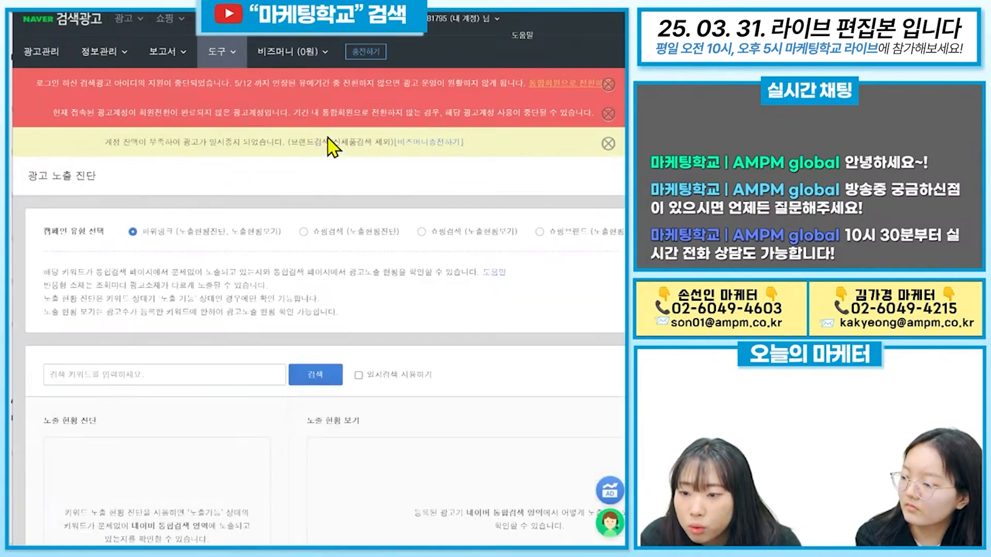
click(421, 231)
scroll(459, 230, down, 3)
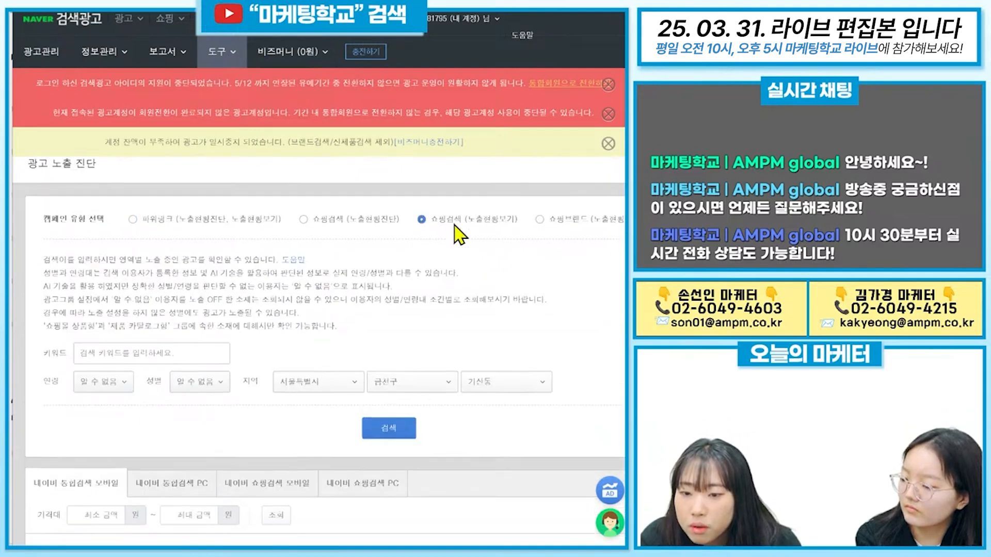
- Check the registered product's name in the ad group tab and search the exposure status for the keyword 투지퍼파우치
click(153, 291)
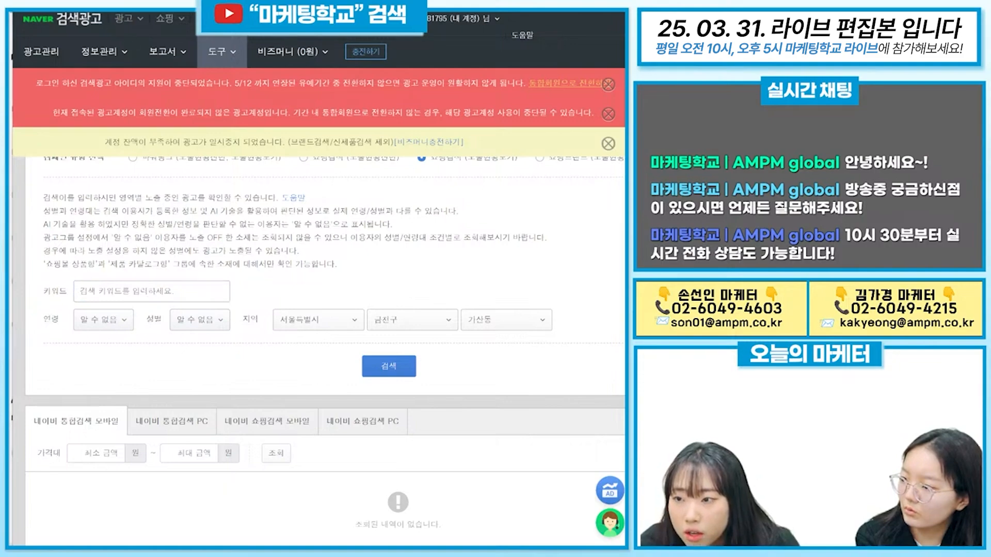
click(41, 51)
key(ctrl+Tab)
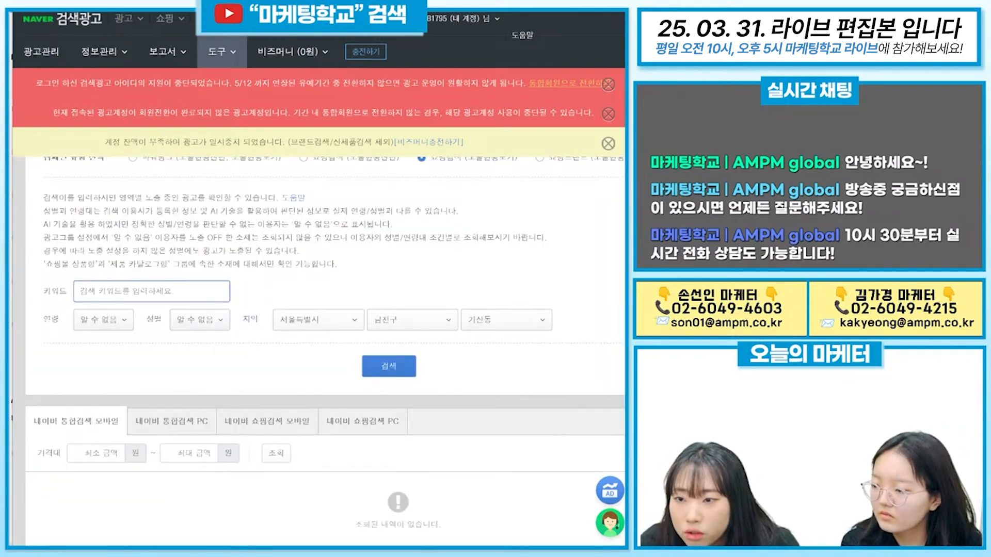
key(ctrl+Tab)
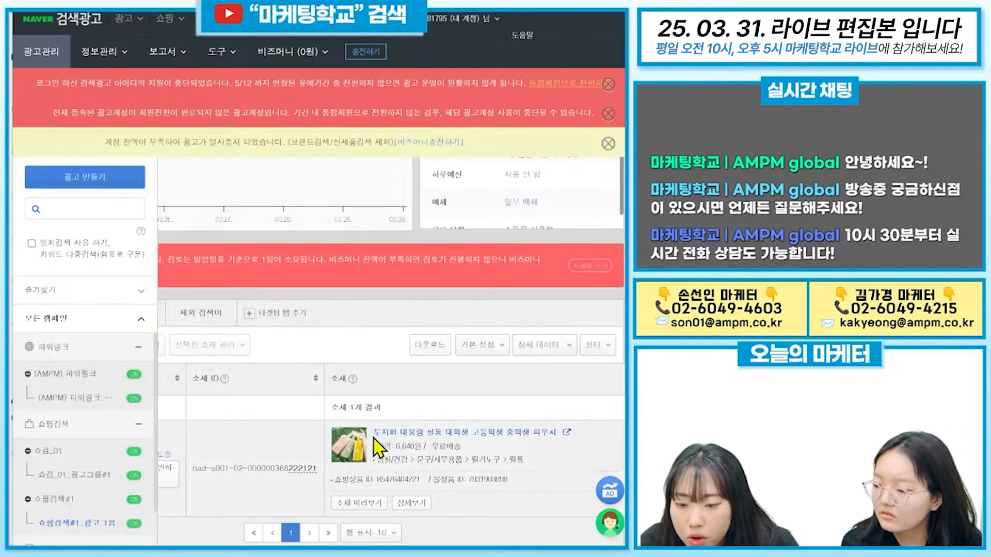
key(ctrl+Tab)
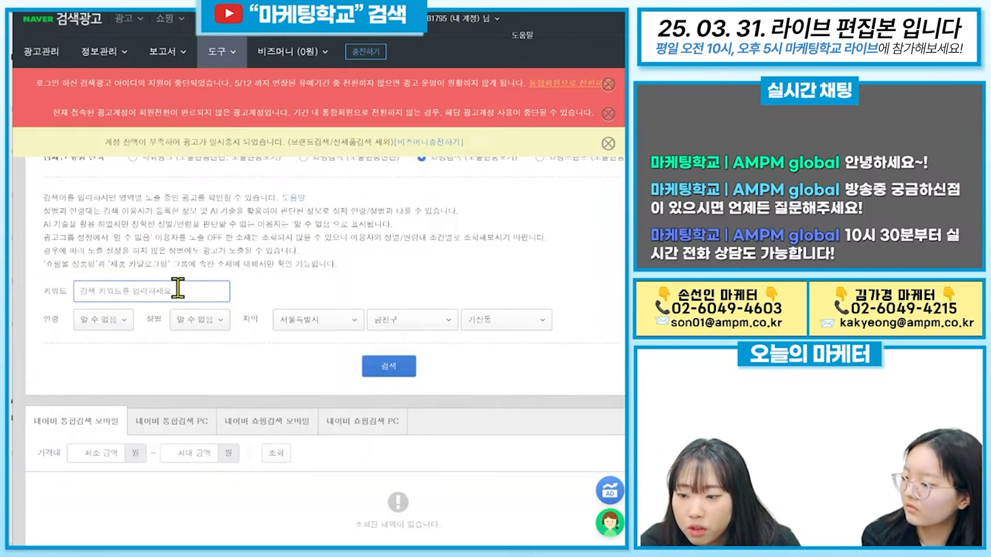
text(ㅌㅜ지퍼파우)
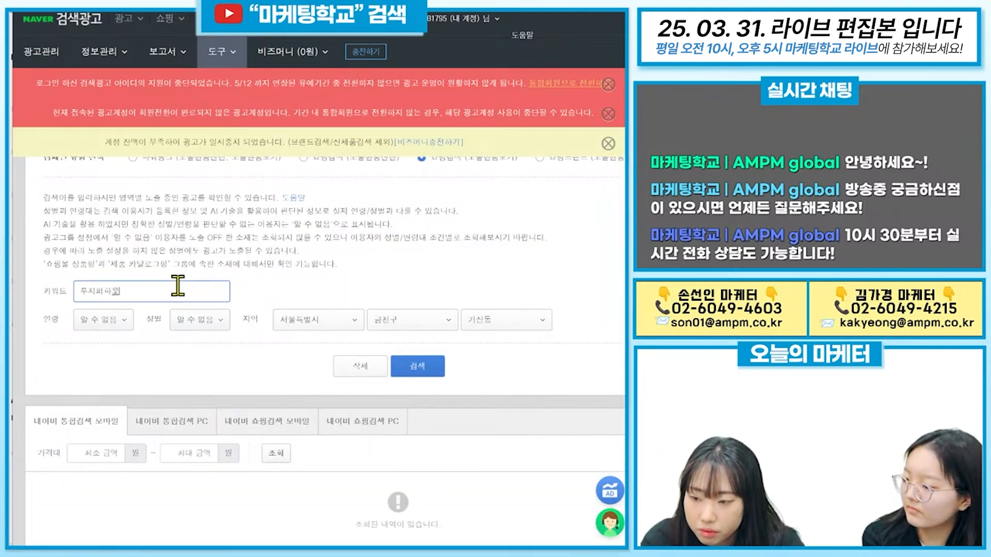
text(치)
click(417, 366)
scroll(372, 369, down, 2)
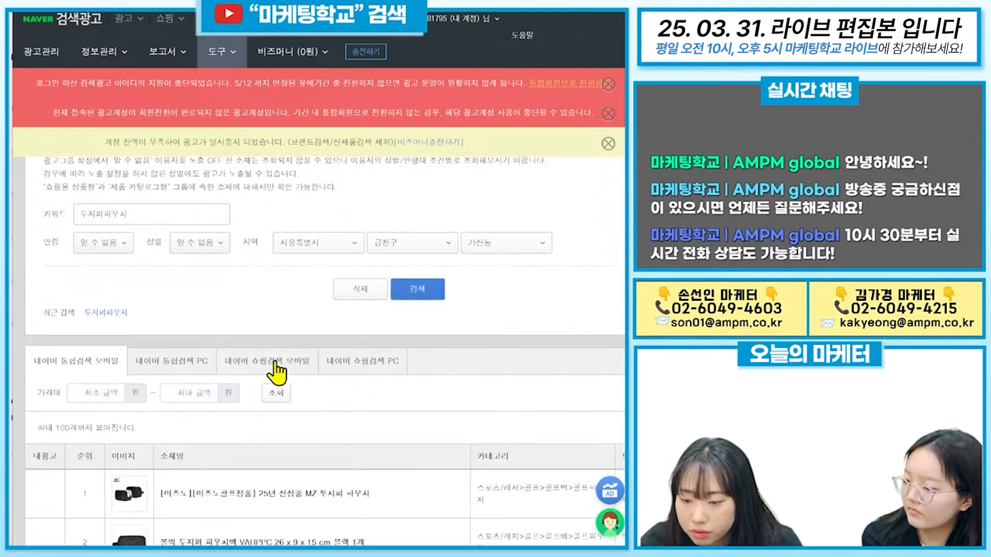
- Show the 네이버 쇼핑검색 모바일 results and examine the categories of the ranked ads
click(275, 363)
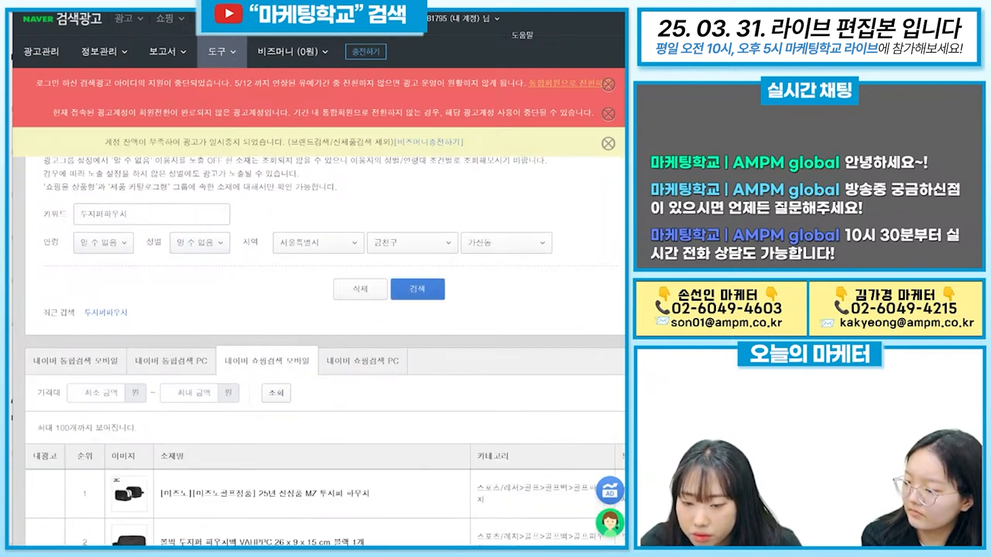
scroll(513, 458, right, 2)
scroll(513, 458, down, 3)
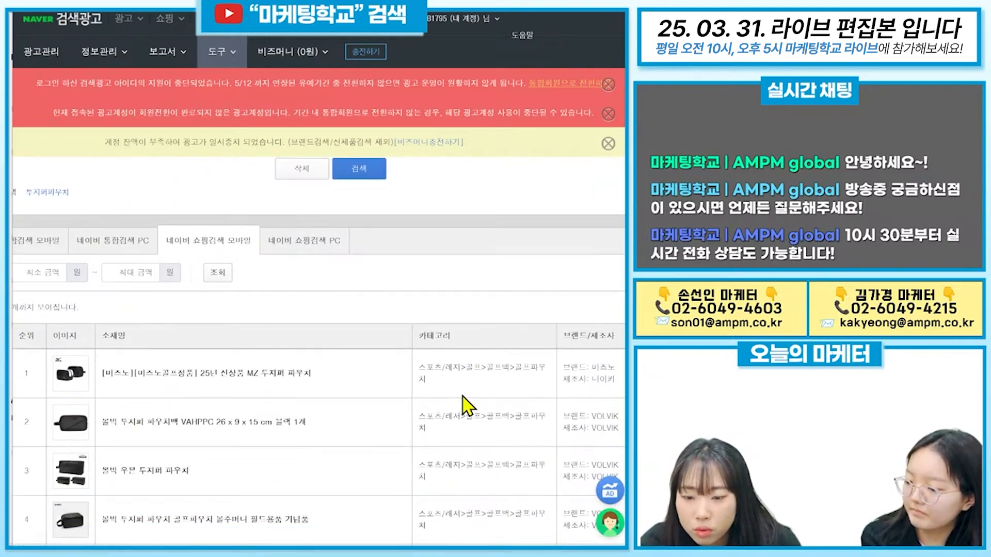
click(356, 5)
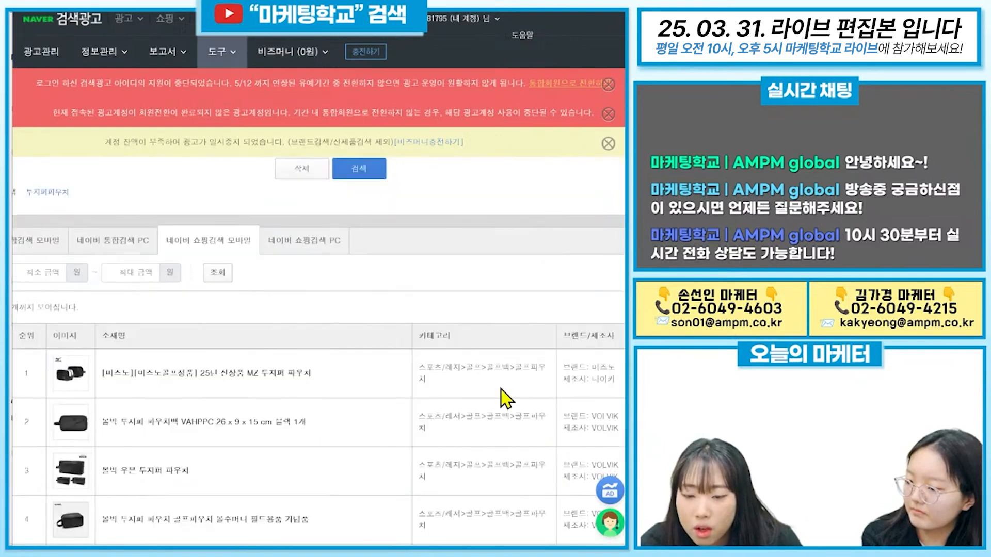
scroll(504, 398, down, 5)
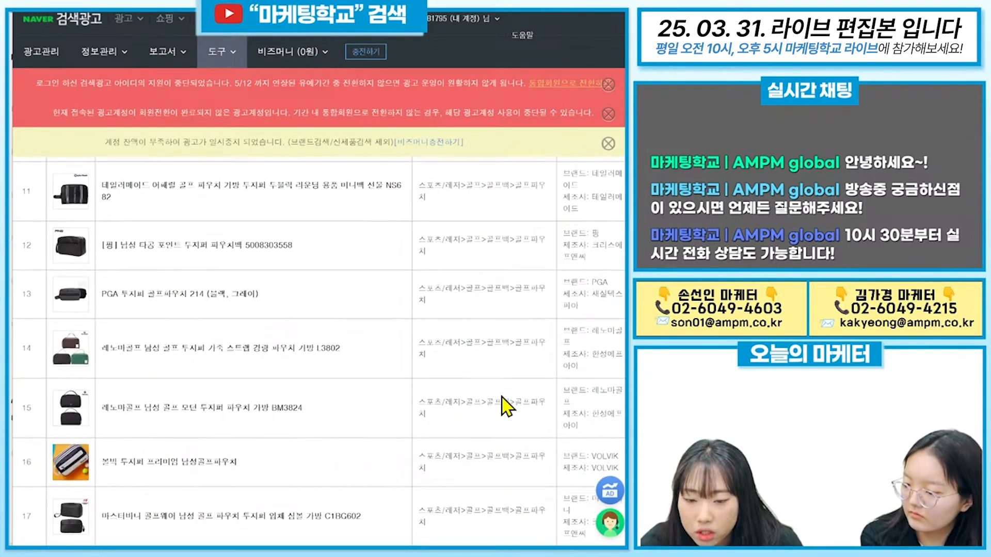
- Examine the categories of the lower-ranked ads for 투지퍼파우치 and recheck the registered product's name in the ad group
scroll(503, 399, down, 20)
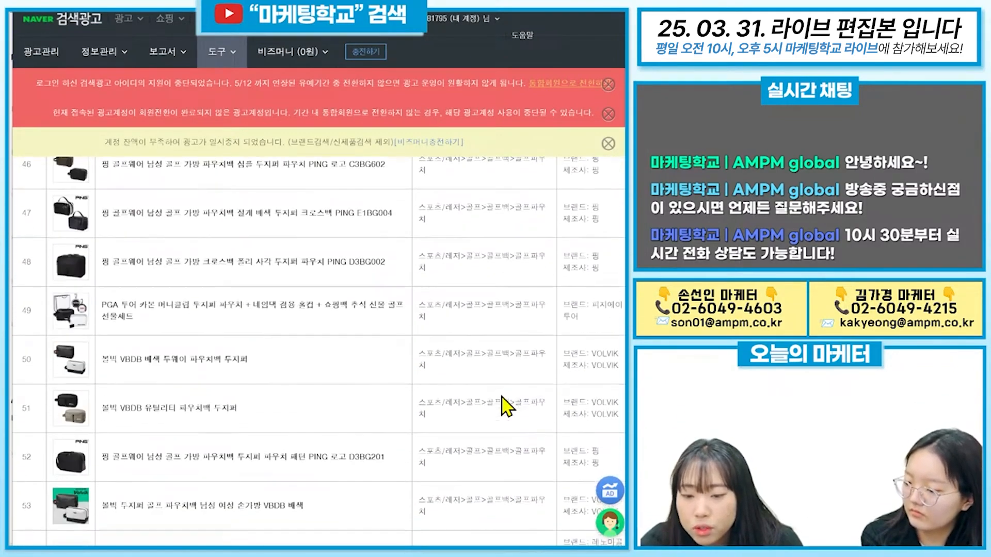
scroll(507, 407, down, 6)
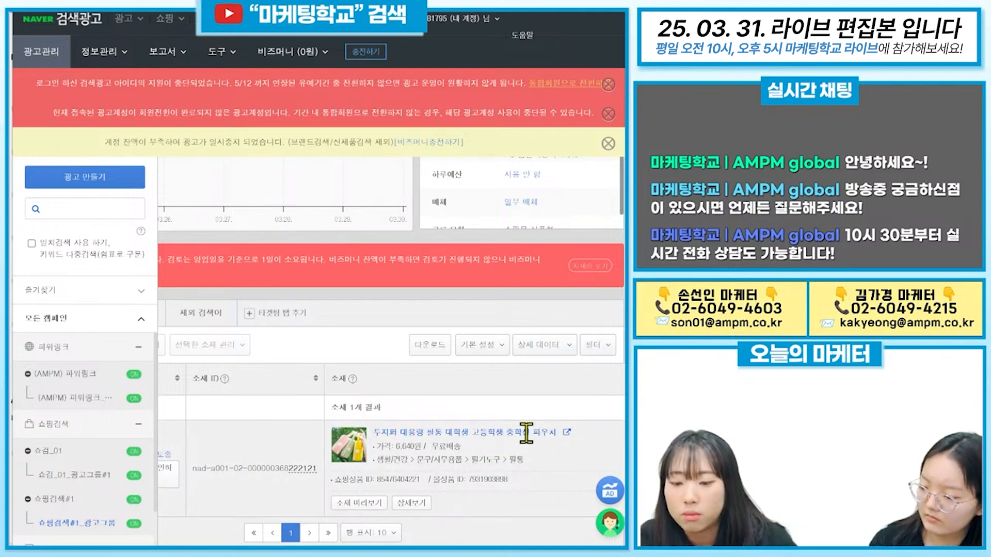
double_click(433, 434)
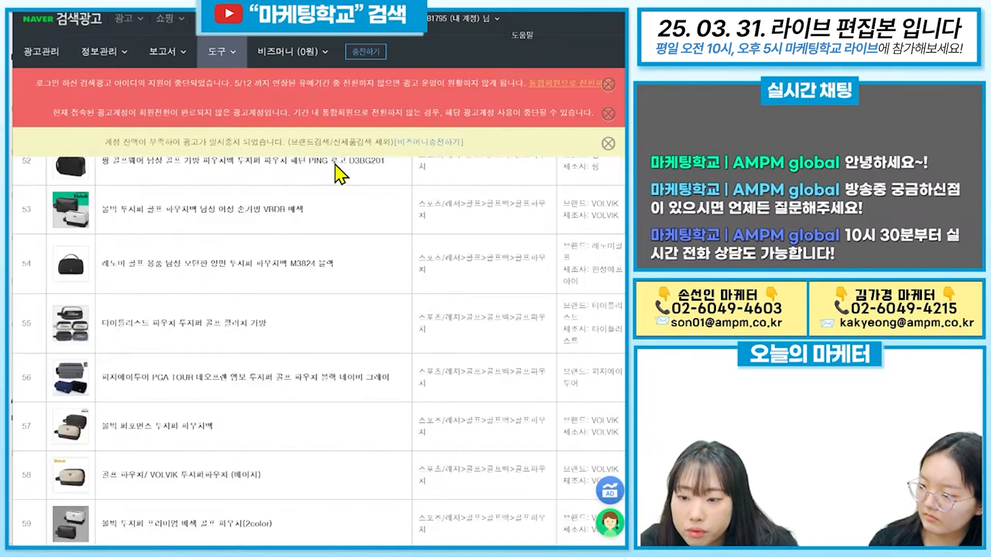
scroll(254, 239, down, 10)
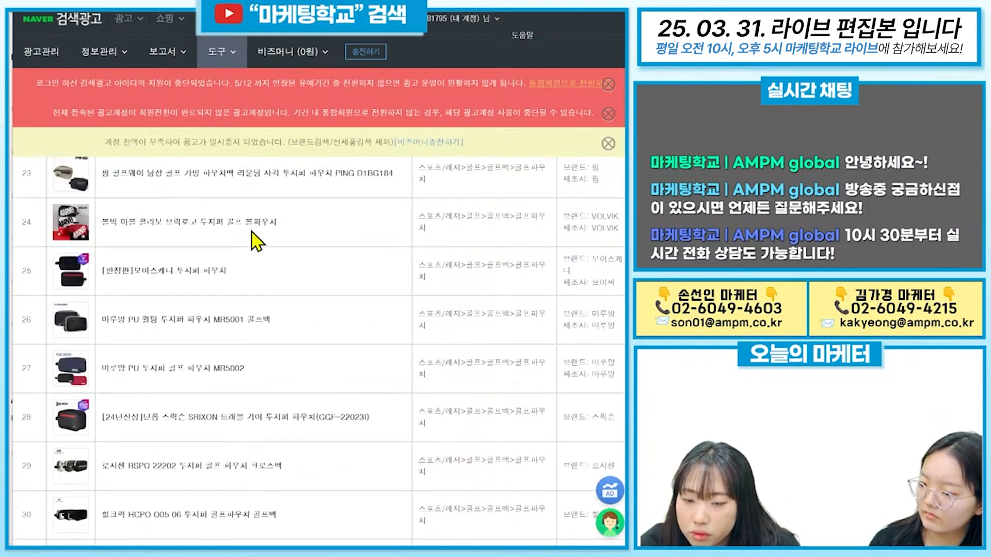
scroll(256, 240, up, 10)
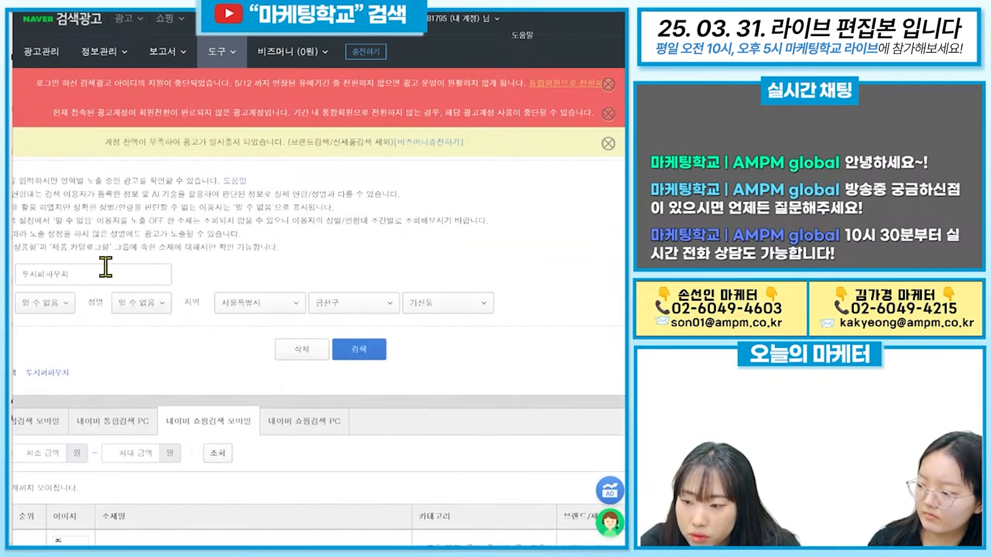
- Search the exposure status for the keyword 투지퍼필통 and examine the product names and categories of the listed ads
click(103, 270)
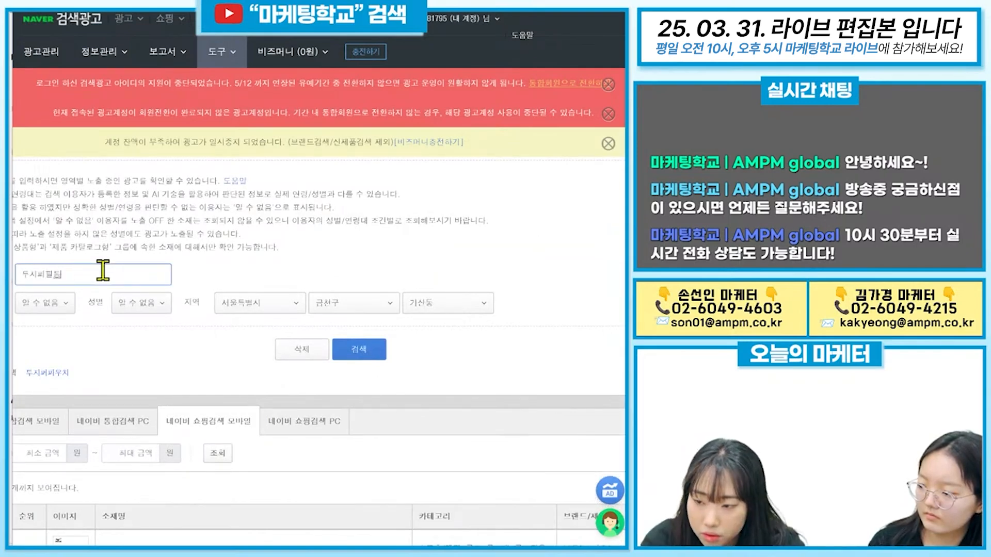
key(Return)
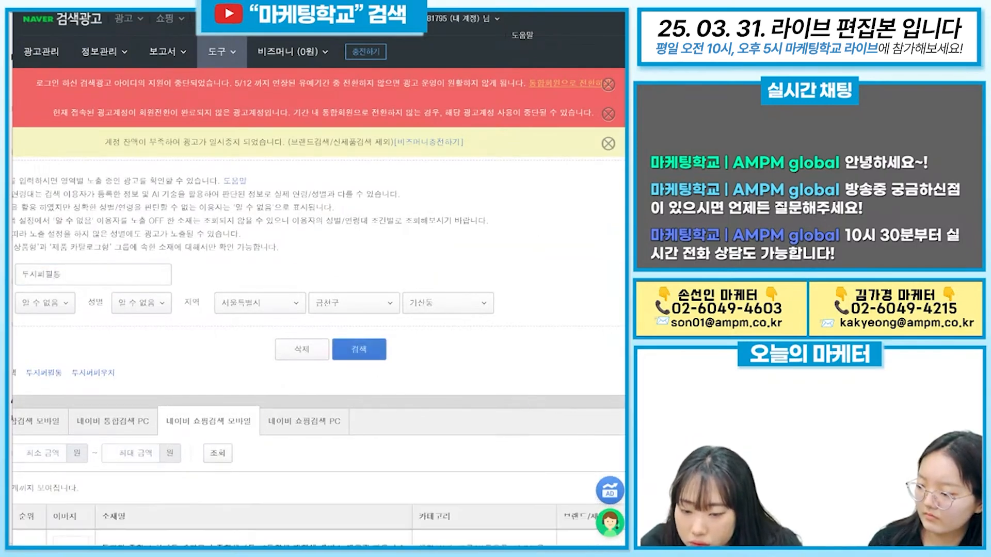
scroll(509, 526, down, 3)
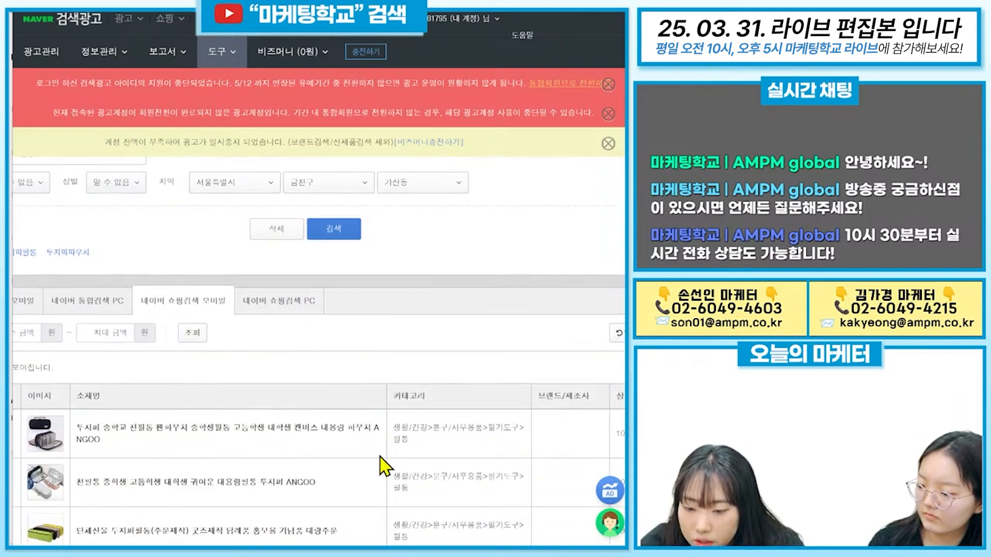
triple_click(433, 428)
scroll(487, 534, down, 10)
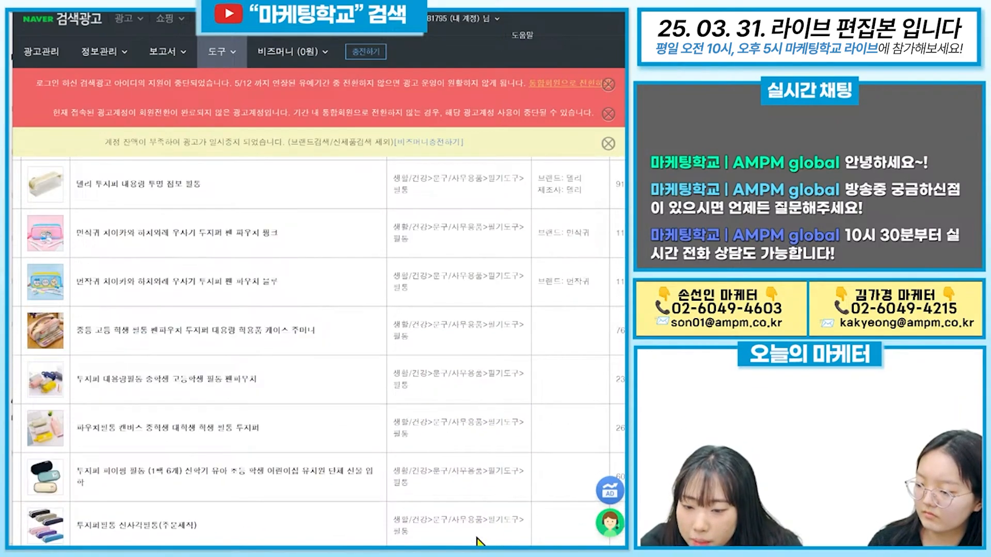
scroll(480, 542, down, 8)
scroll(478, 542, down, 10)
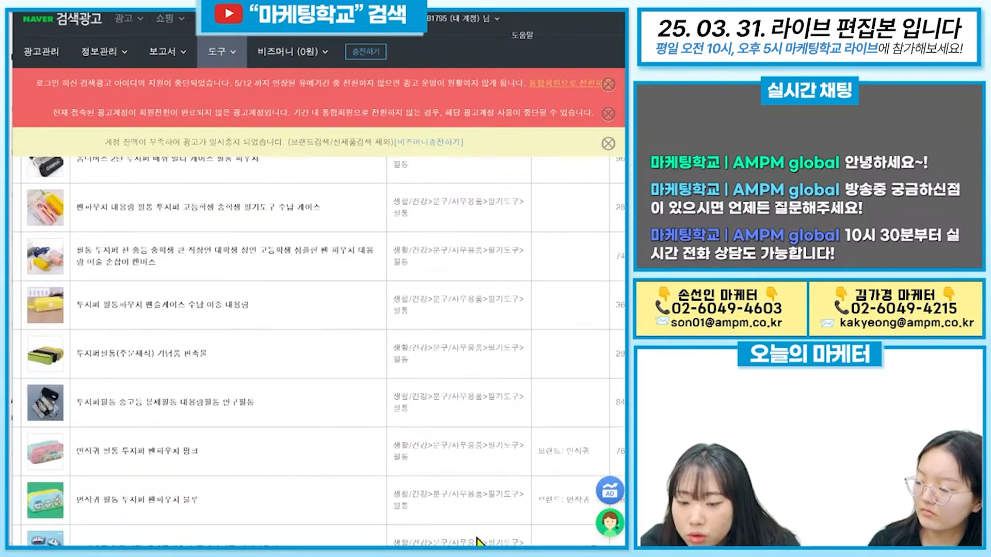
scroll(509, 539, down, 5)
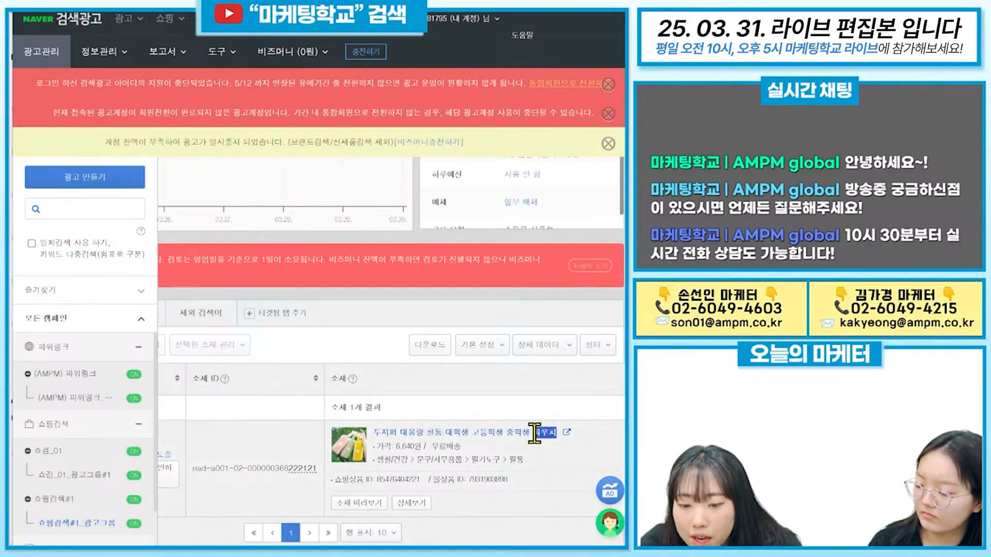
- In the ad group's 소재 list, highlight the word 파우치 in the product name and examine the product's category path
click(491, 385)
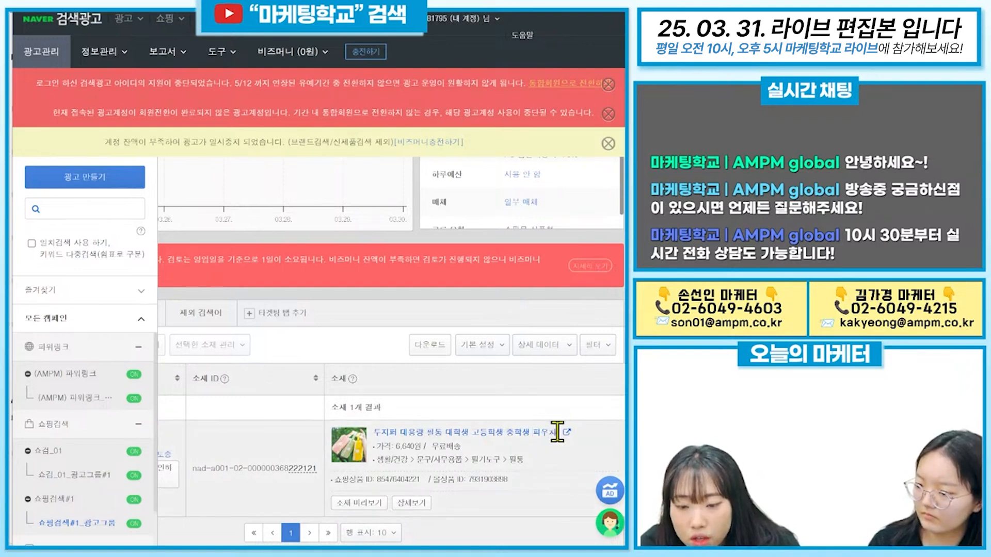
drag(557, 432, 532, 432)
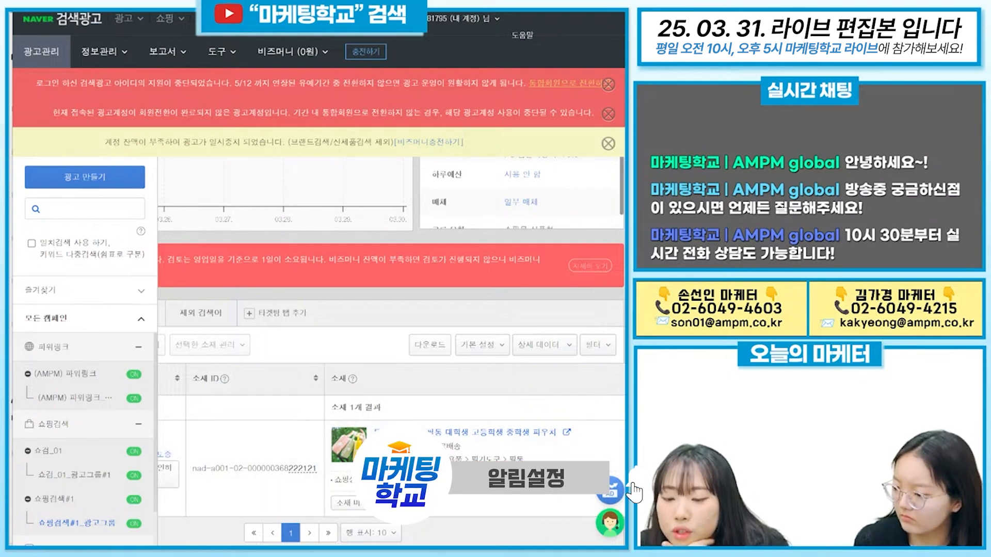
scroll(391, 351, left, 5)
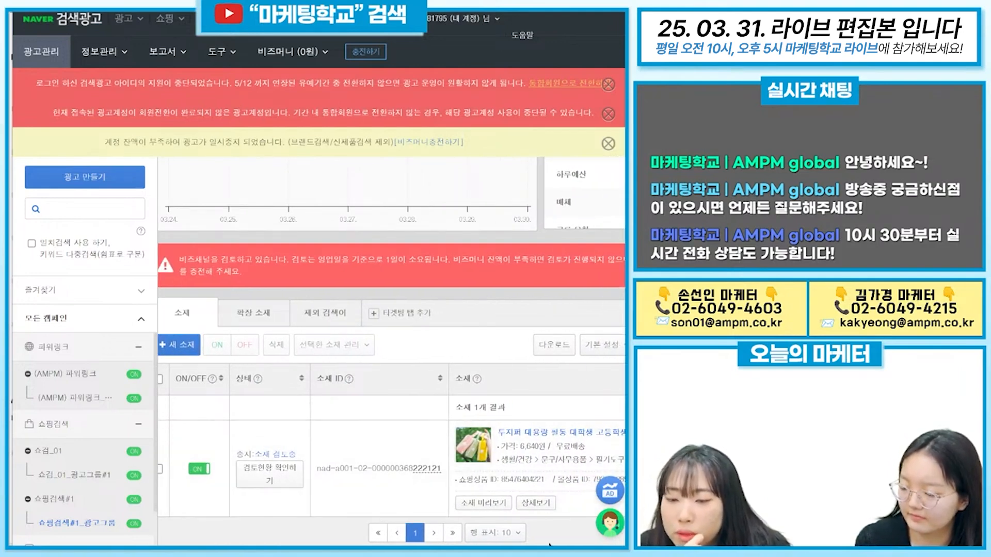
scroll(504, 412, down, 1)
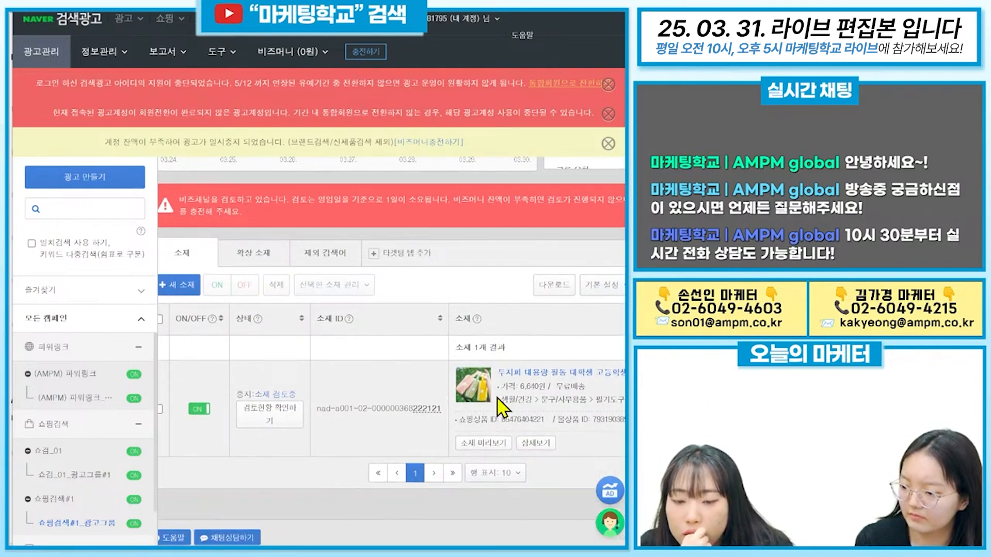
drag(500, 400, 622, 402)
click(532, 532)
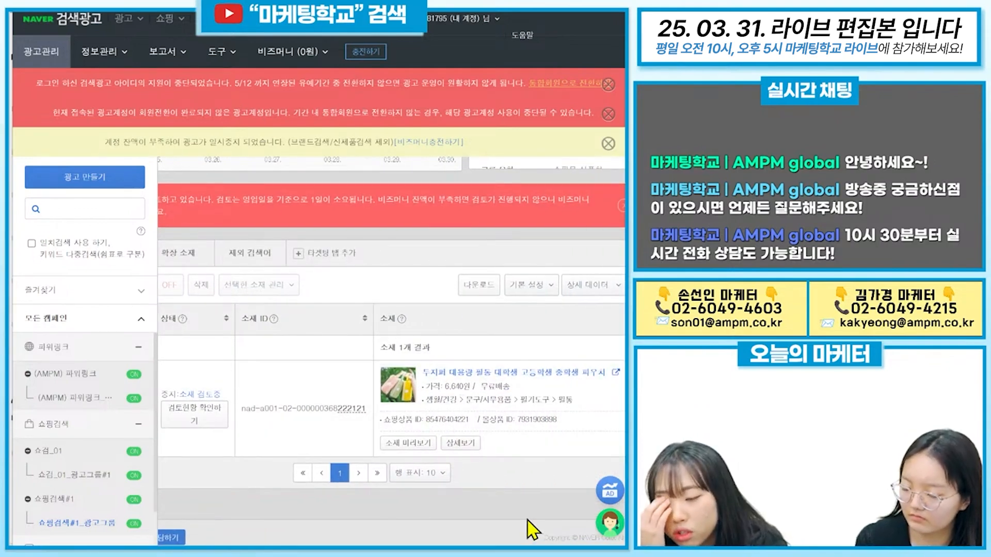
scroll(393, 351, left, 3)
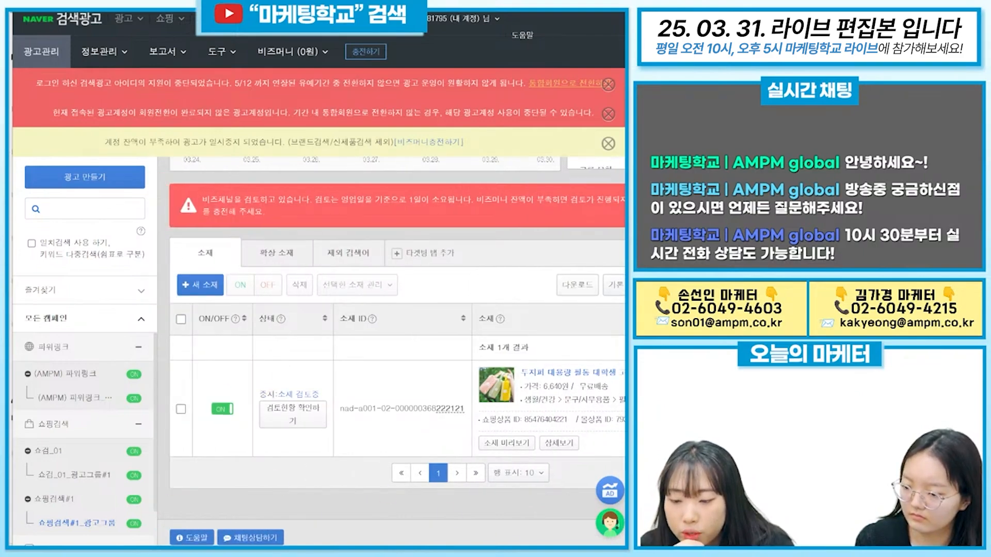
- View the ad group's 제외 검색어 list, and return to its 소재 list
scroll(216, 331, right, 2)
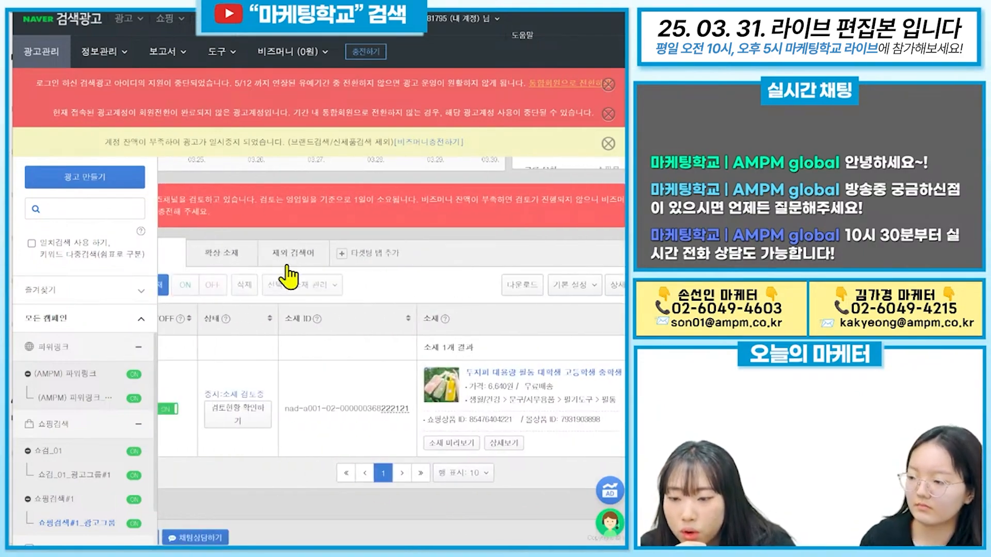
click(294, 253)
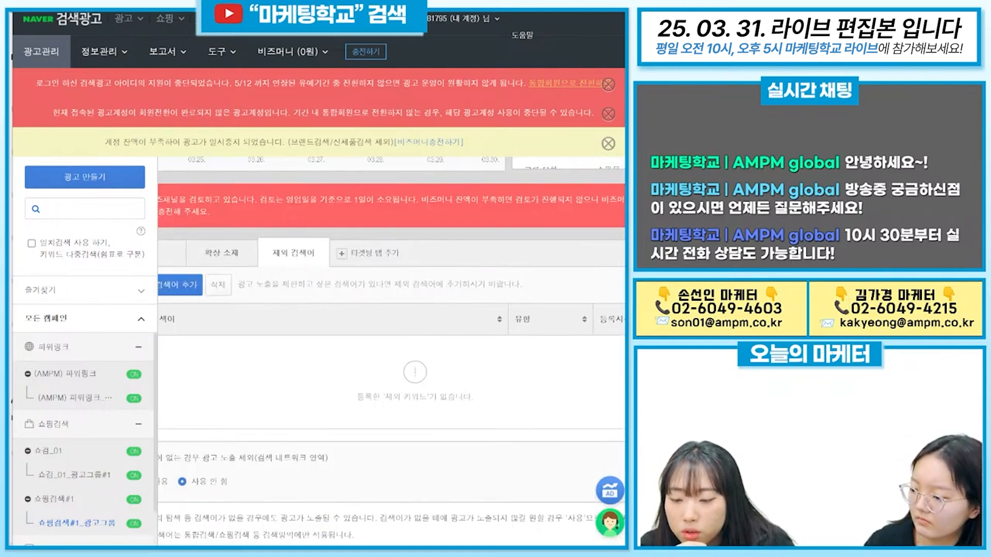
scroll(248, 442, left, 2)
click(209, 254)
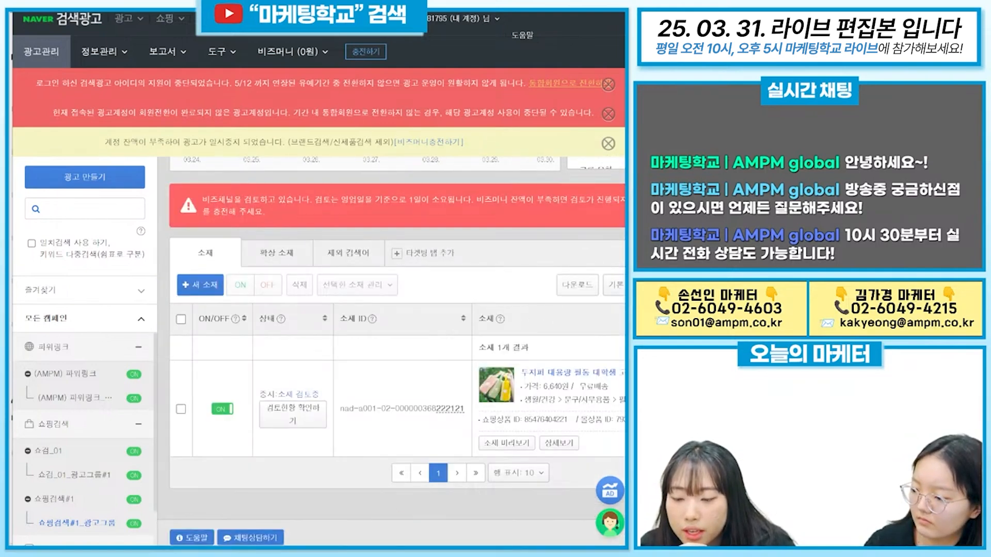
- Check the registered product's bid column and highlight 대학생 고등학생 중학생 in its product name
scroll(383, 471, right, 10)
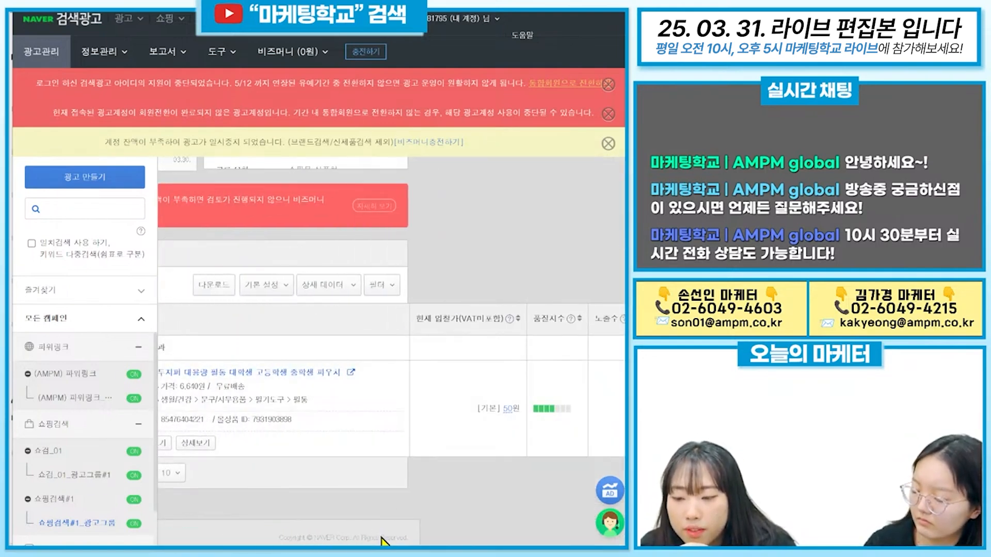
scroll(305, 540, left, 2)
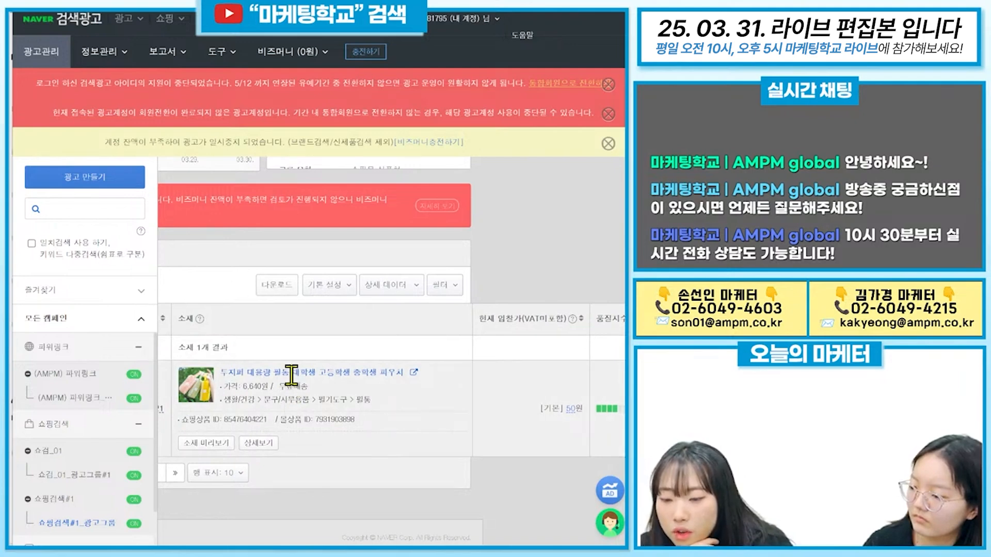
drag(292, 372, 378, 373)
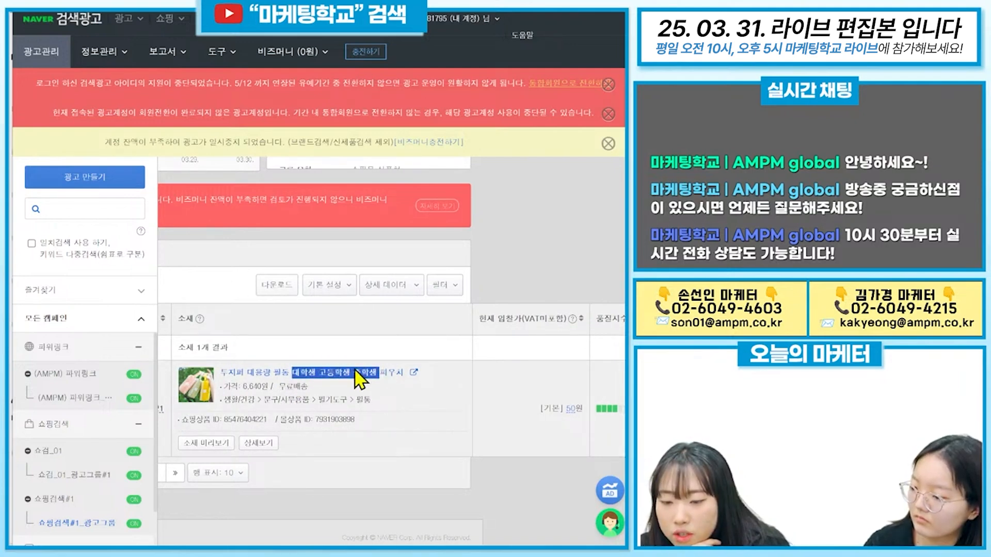
- Review the 제외 검색어 settings of the ad group once more and return to the registered product in the 소재 list
click(327, 192)
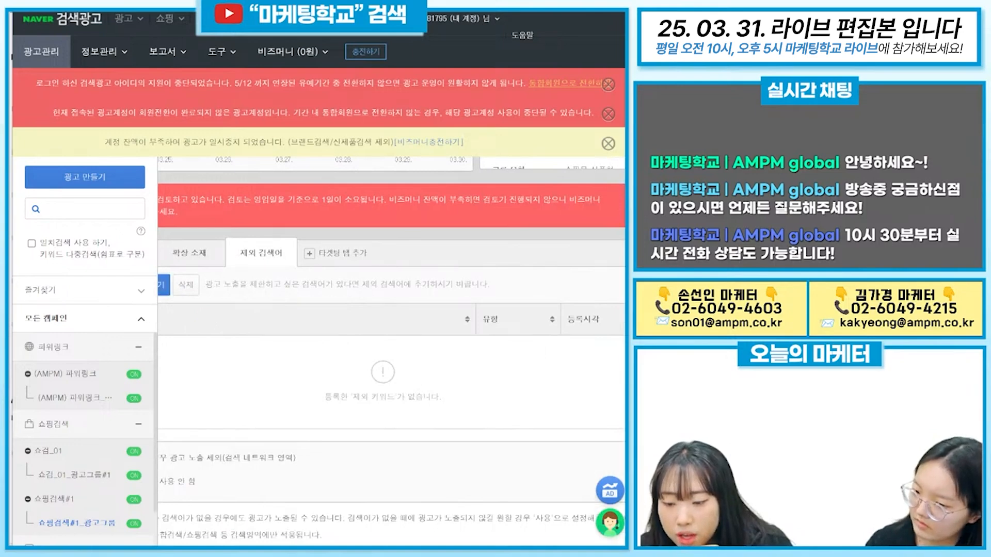
scroll(382, 361, left, 4)
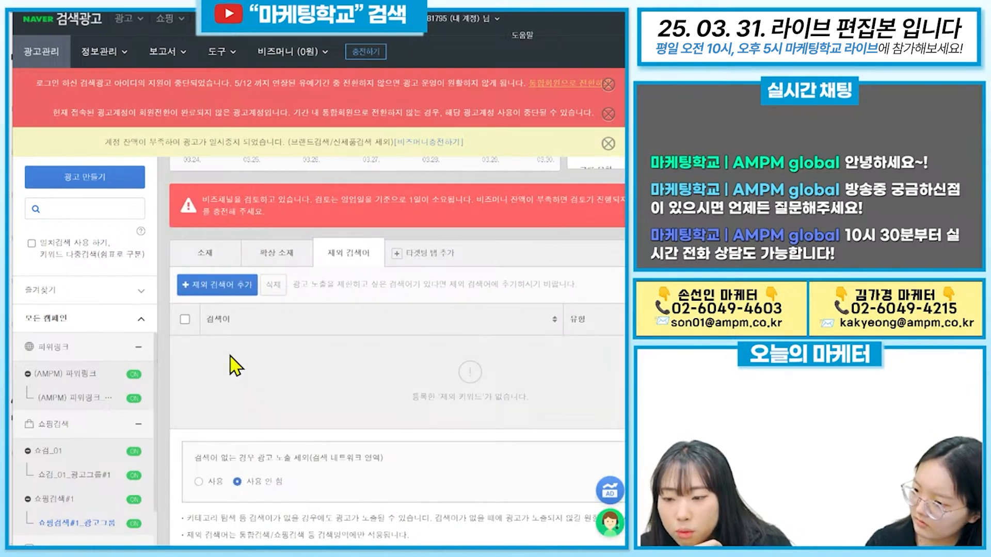
click(206, 253)
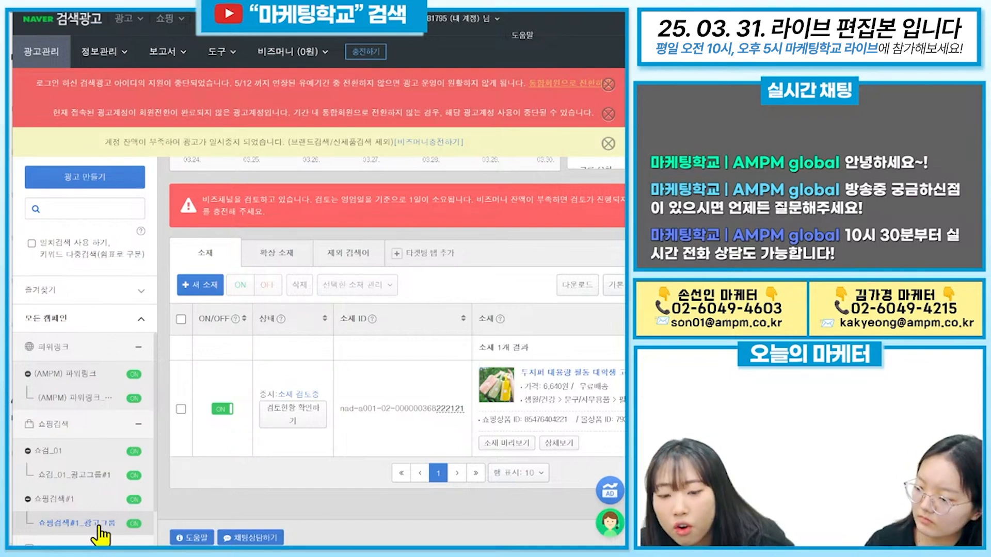
scroll(392, 361, right, 1)
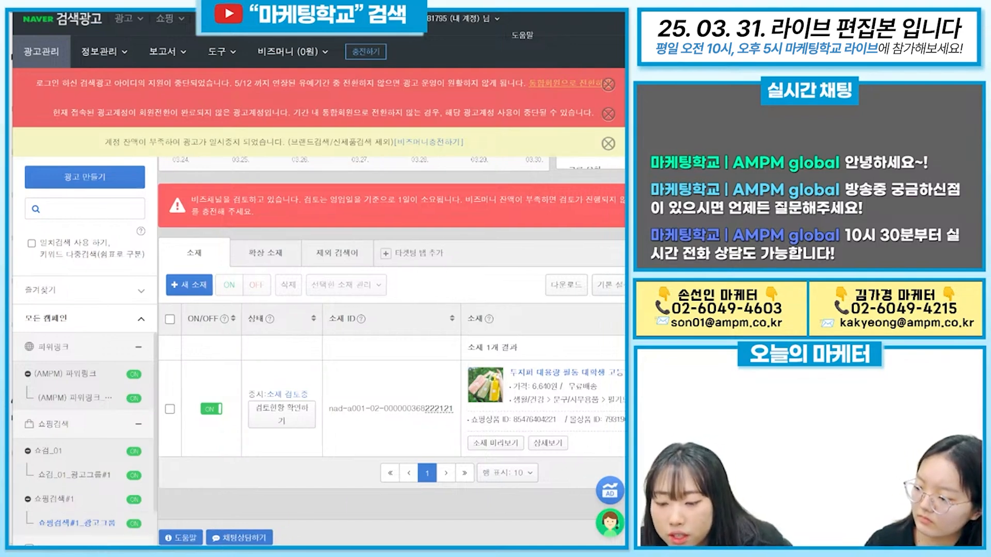
scroll(392, 362, right, 5)
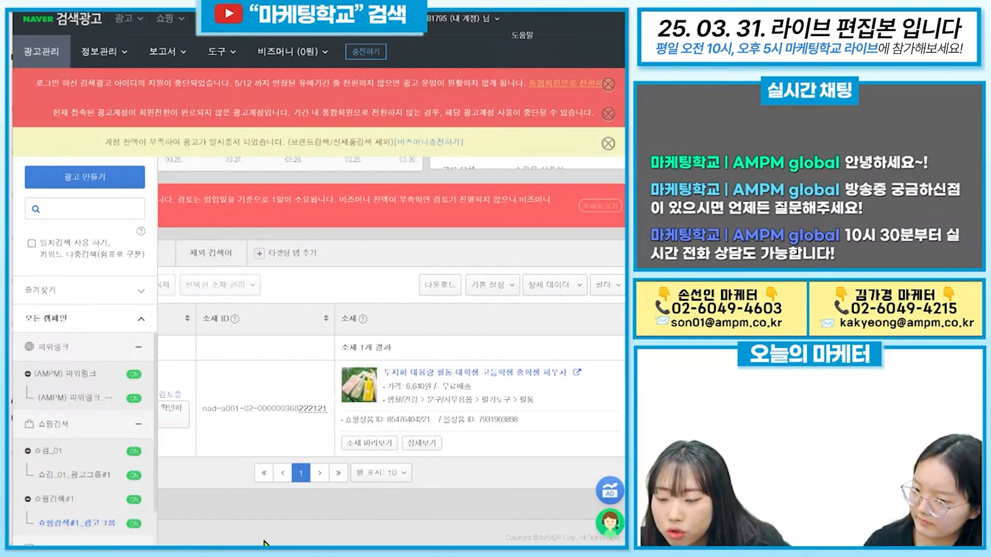
scroll(393, 361, left, 5)
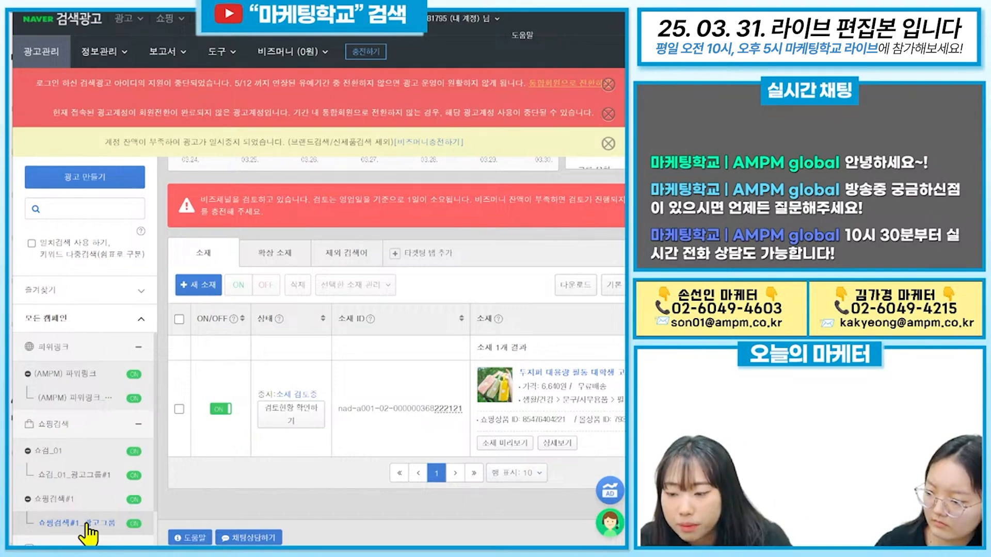
- Register all addable products on the first page of the product search results as new 소재 in the ad group
click(192, 289)
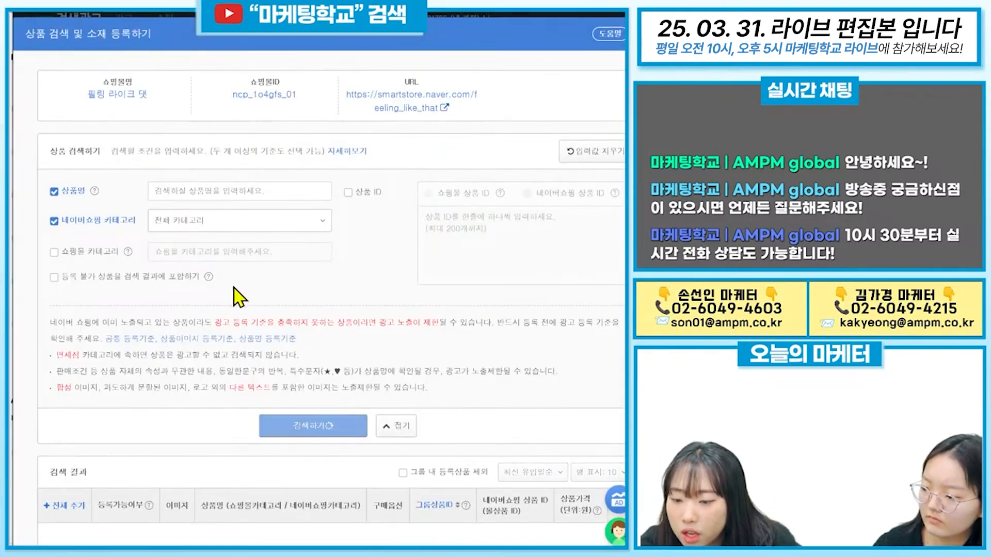
scroll(227, 300, down, 6)
click(65, 145)
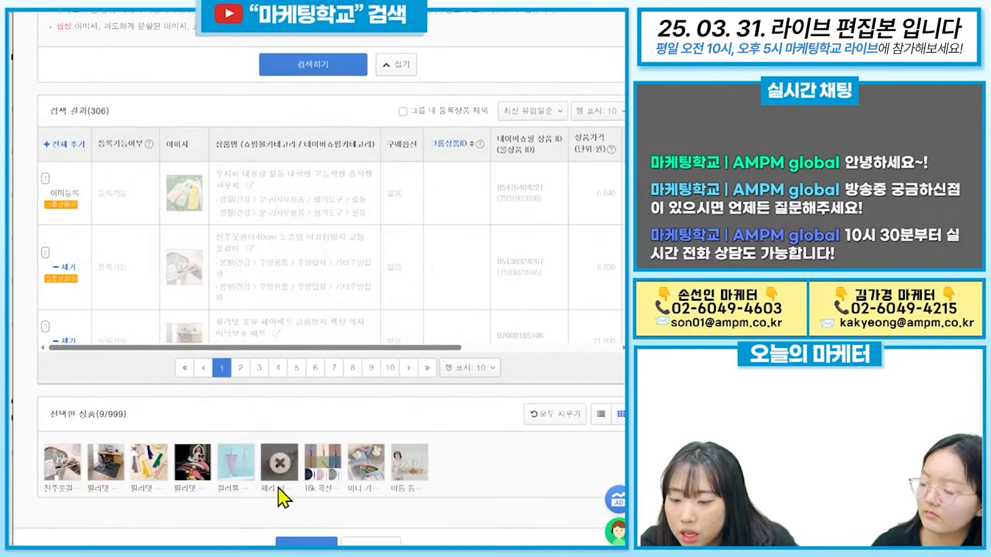
click(306, 541)
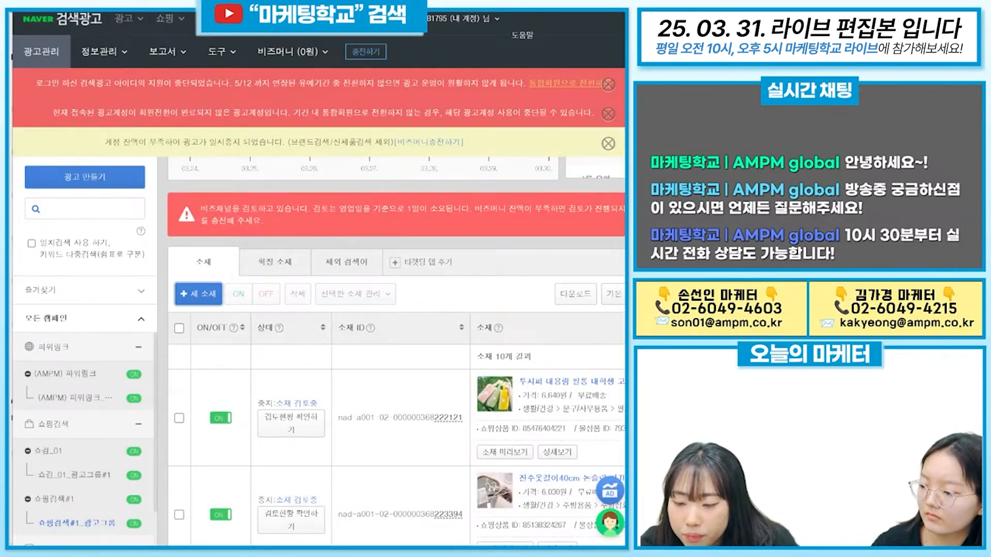
- Examine the ad group's 소재 list with its bids and the campaign list, and switch to the 메모장 notes
scroll(376, 413, right, 10)
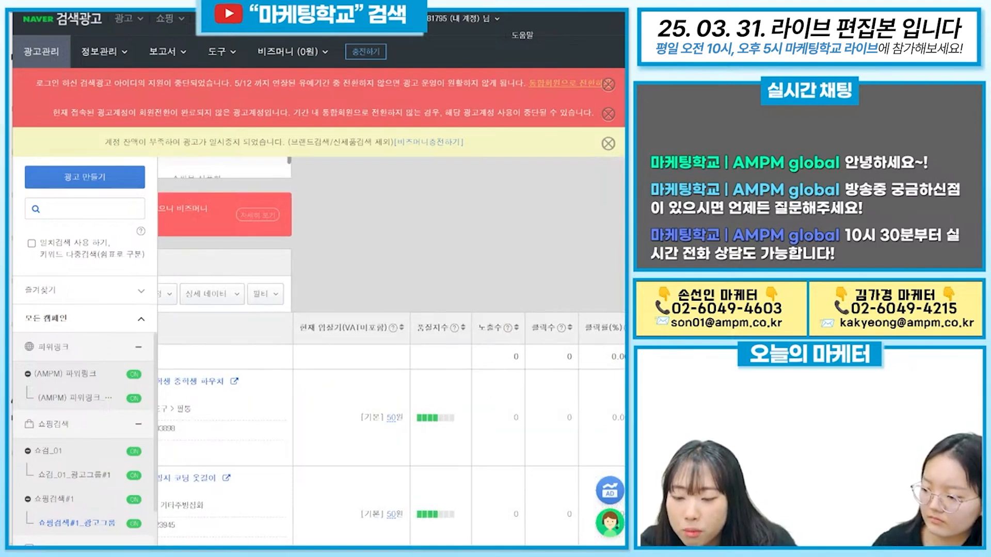
scroll(376, 413, left, 10)
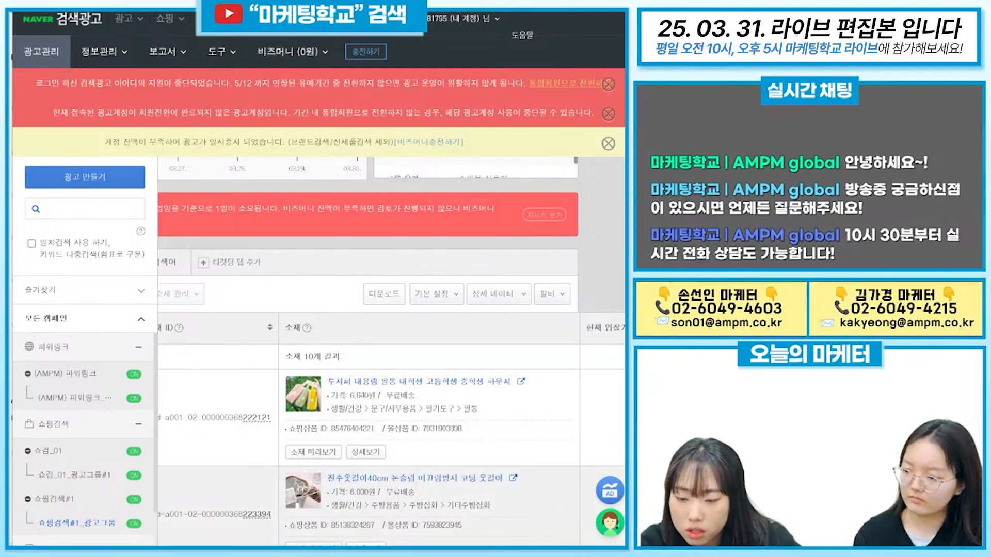
scroll(392, 361, left, 4)
scroll(392, 361, down, 1)
scroll(289, 469, down, 3)
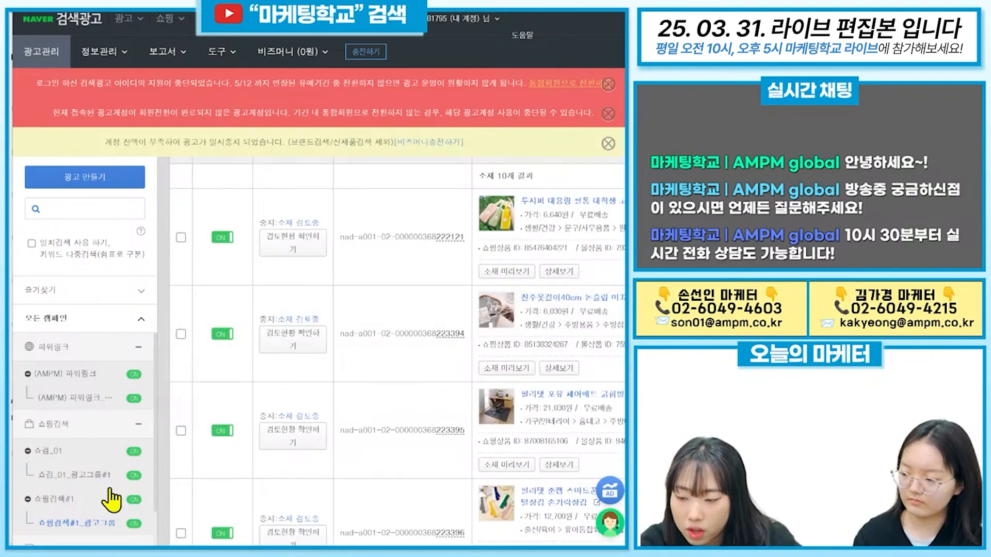
scroll(111, 500, down, 1)
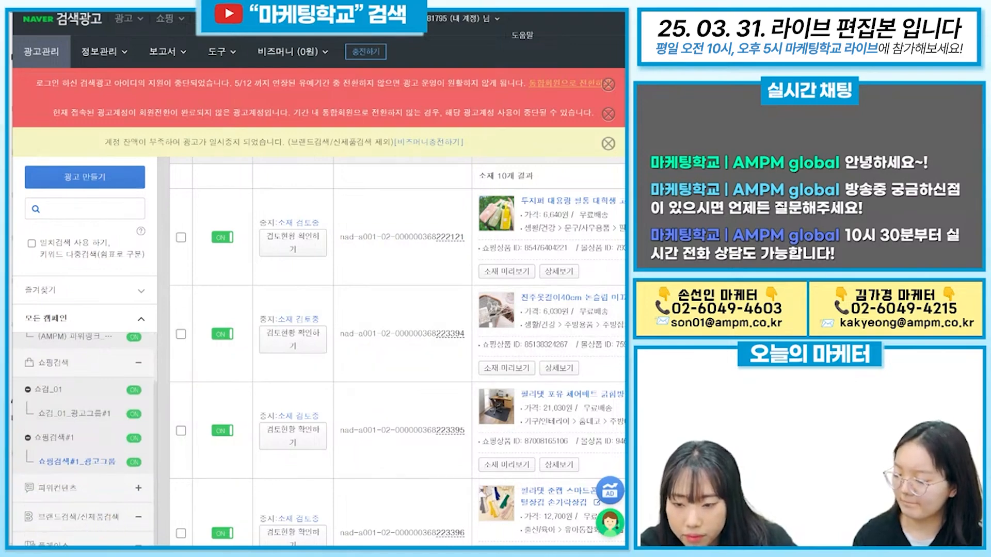
key(alt+Tab)
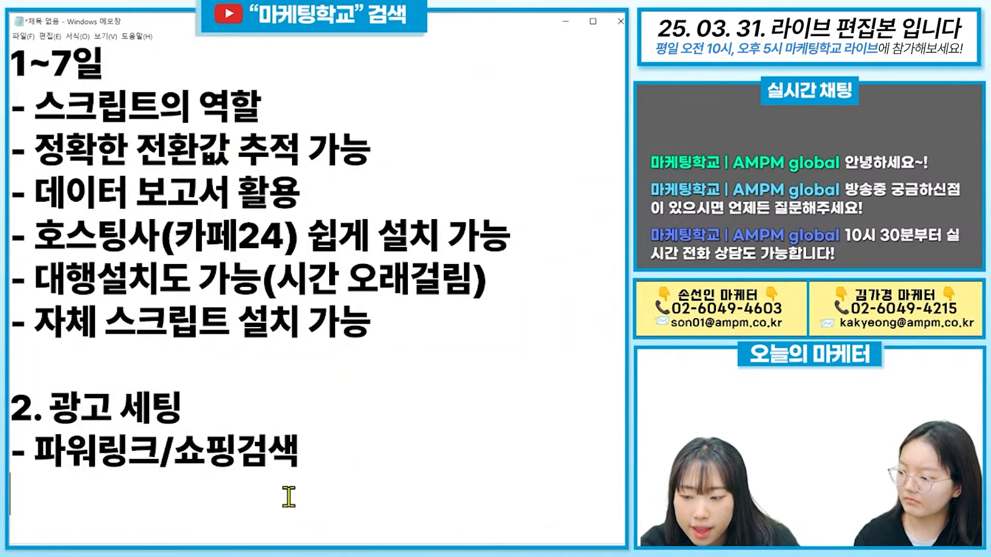